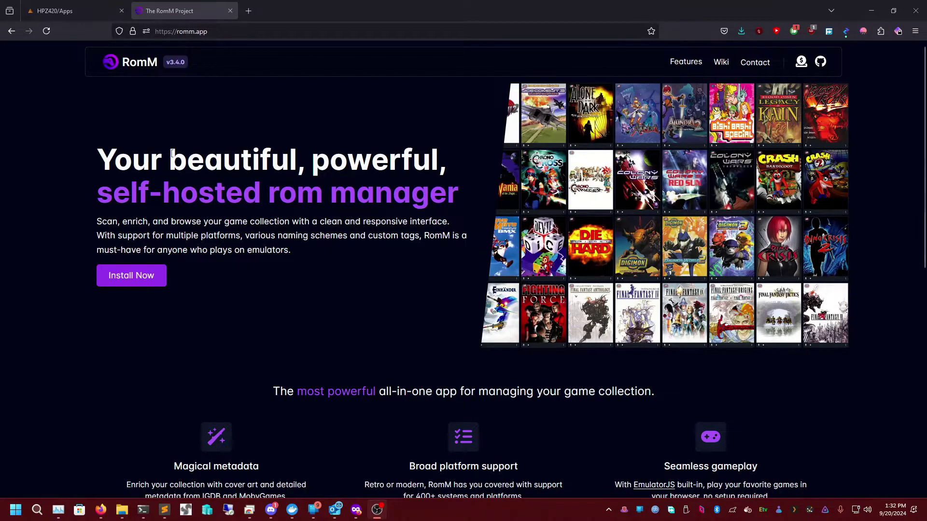
click(47, 3)
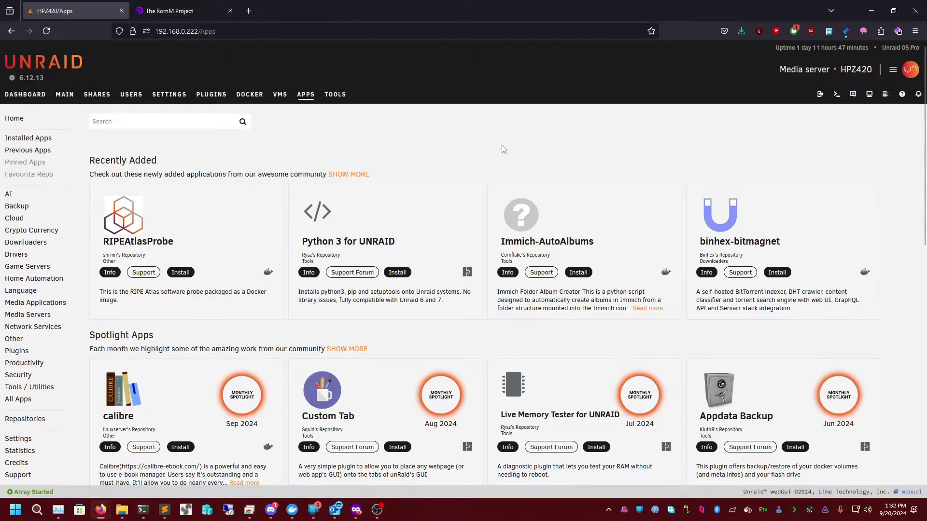
scroll(437, 191, down, 1)
scroll(441, 176, up, 1)
click(171, 7)
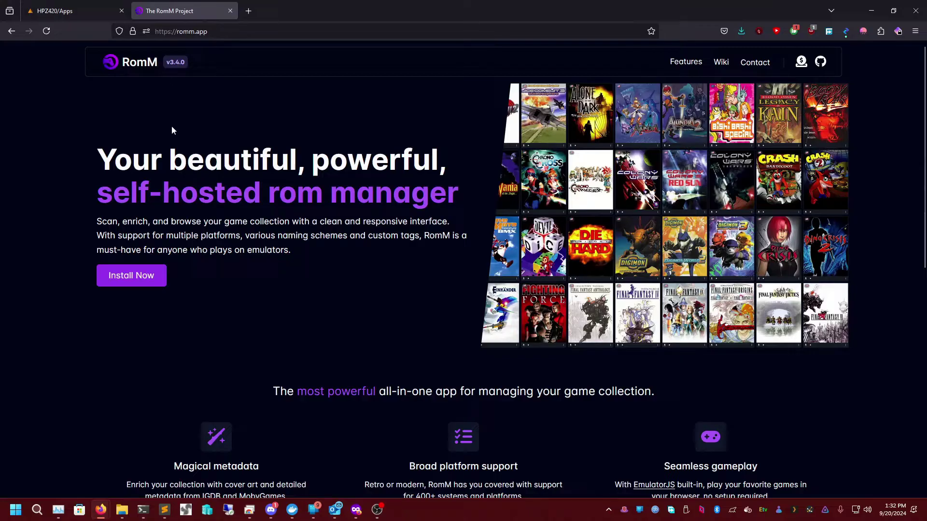
click(68, 10)
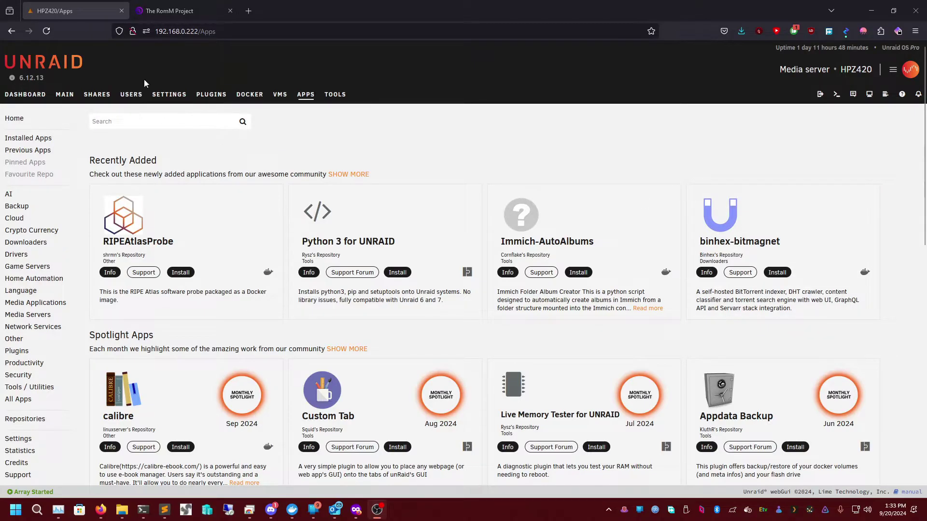
click(169, 11)
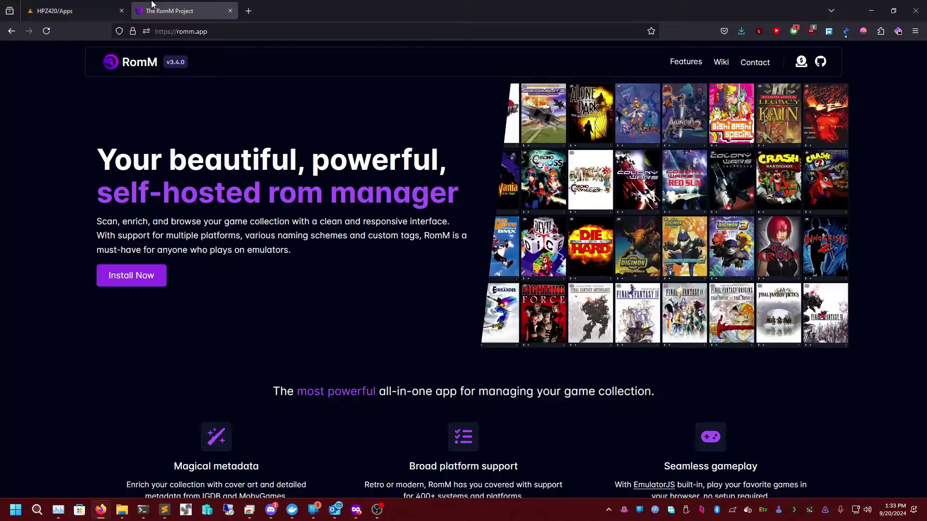
Start a new user share on the Unraid server and name it Unraid-Share-2
click(83, 17)
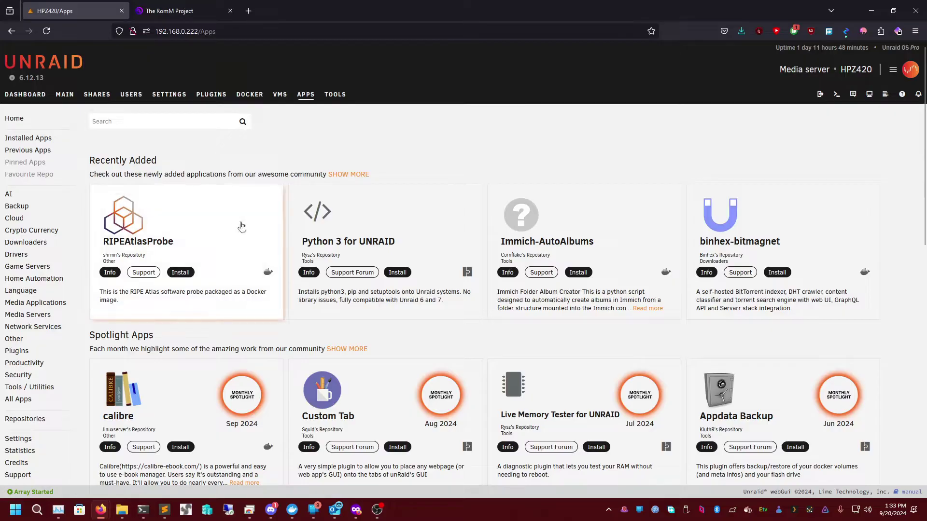
click(96, 94)
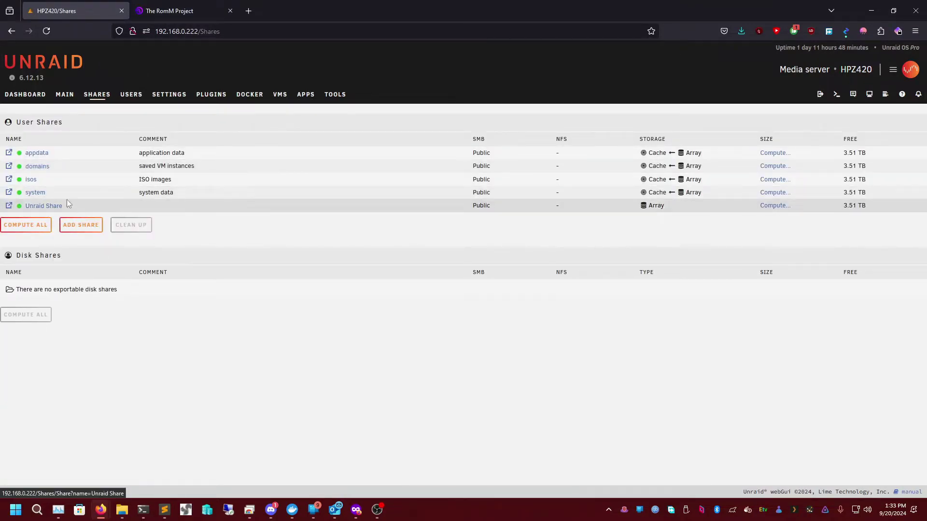
click(77, 226)
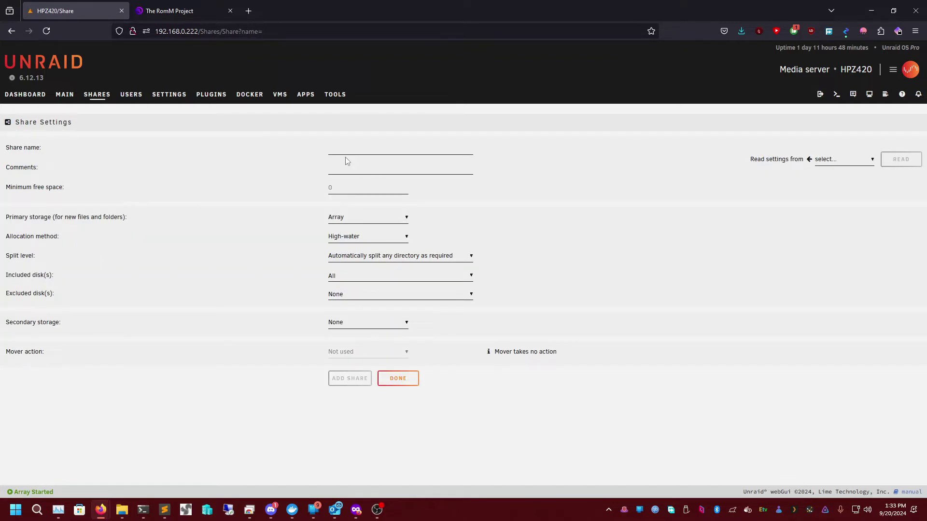
text(Unraid-Share-2)
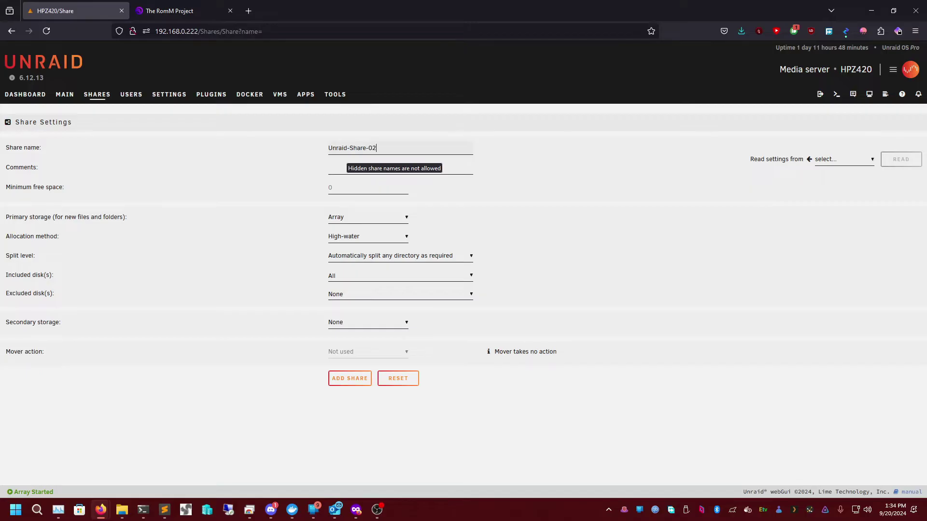
key(Tab)
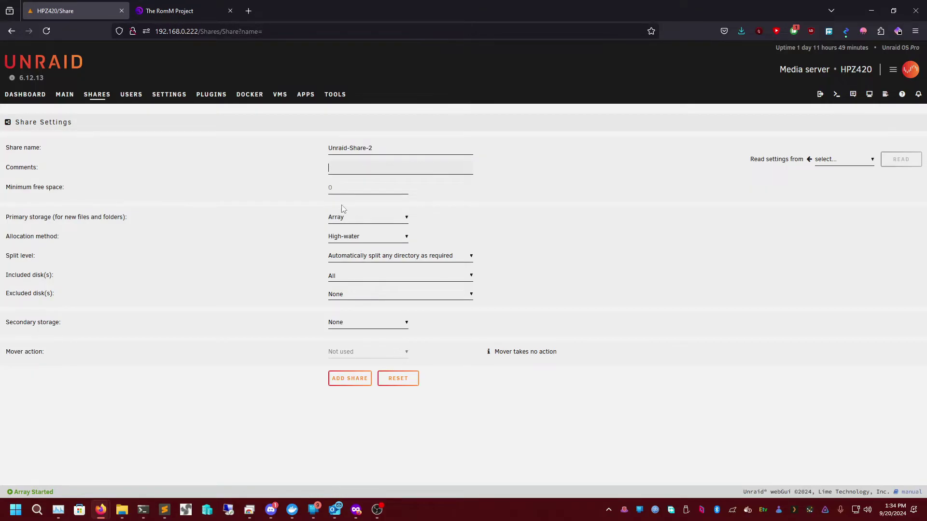
Use Array as the share's primary storage, keep all disks included, and create the share
click(353, 217)
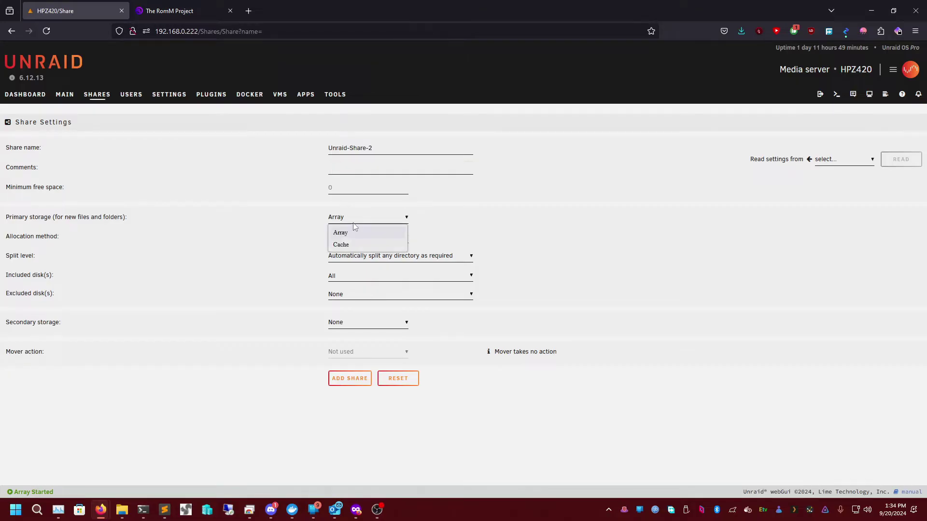
click(352, 232)
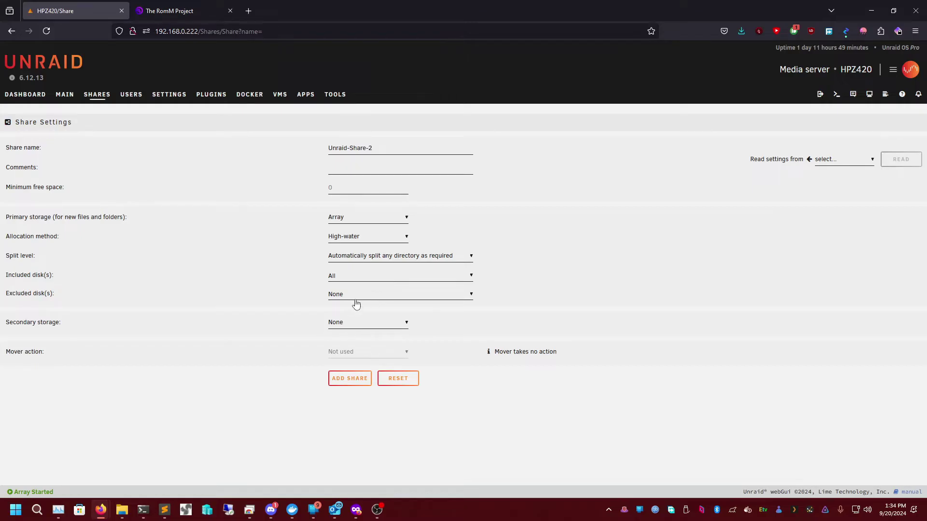
click(358, 277)
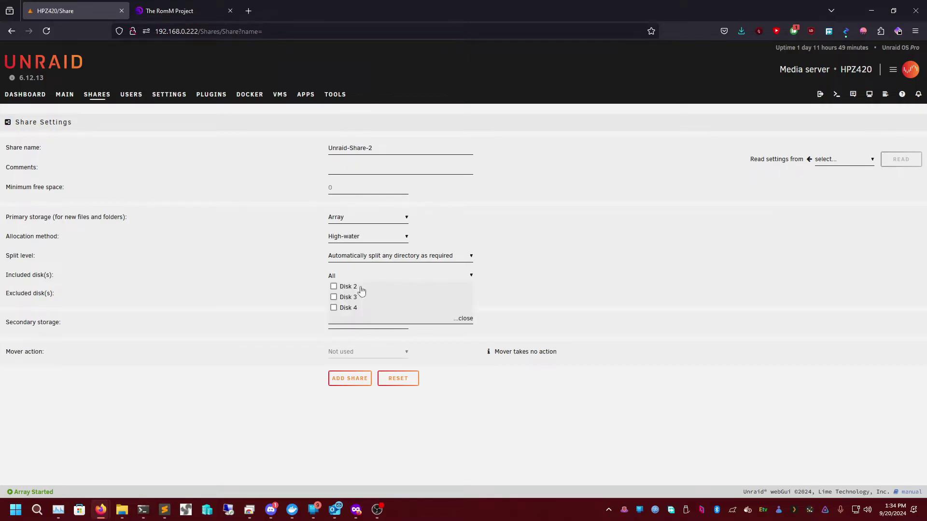
click(280, 283)
click(304, 275)
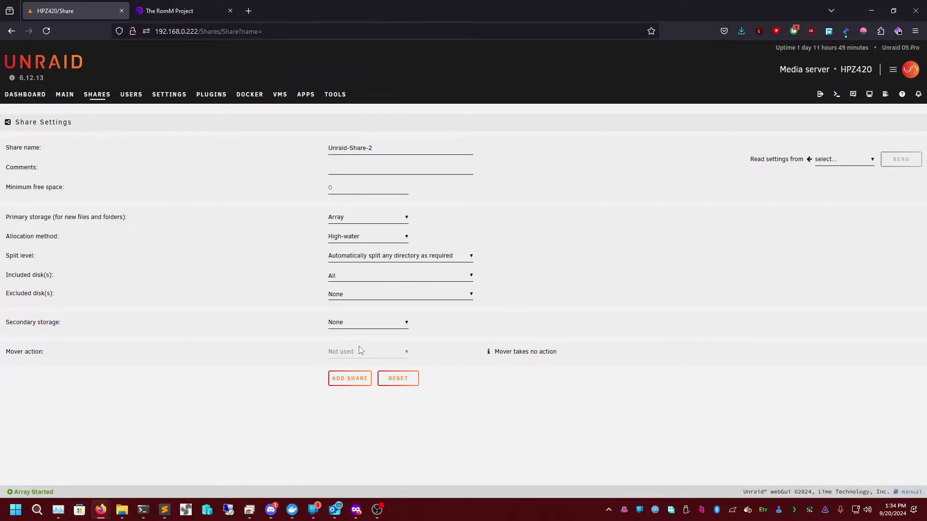
click(344, 379)
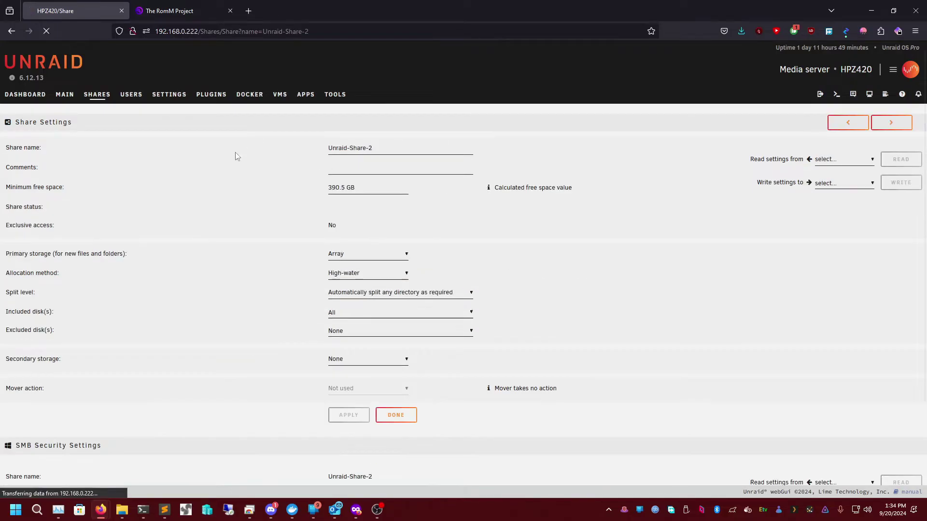
Set the SMB export of Unraid-Share-2 to Yes and apply the change
scroll(357, 395, down, 2)
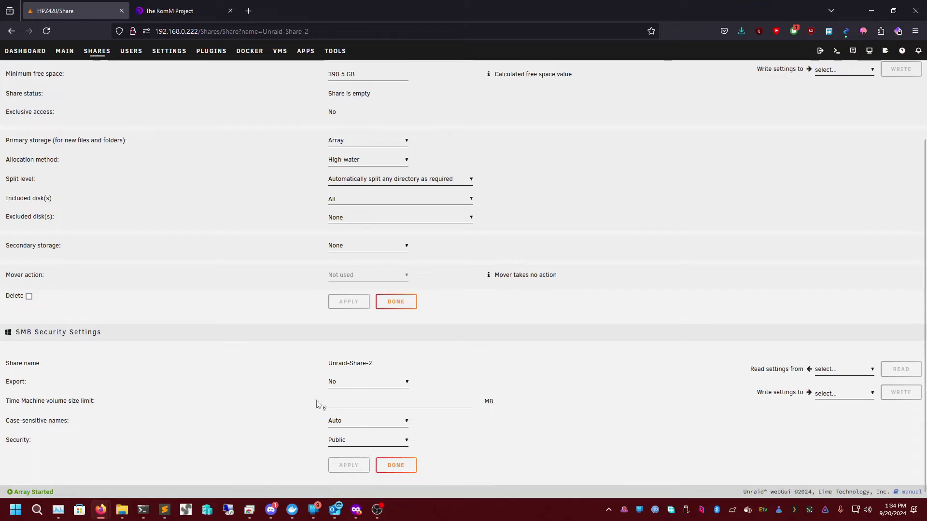
click(357, 387)
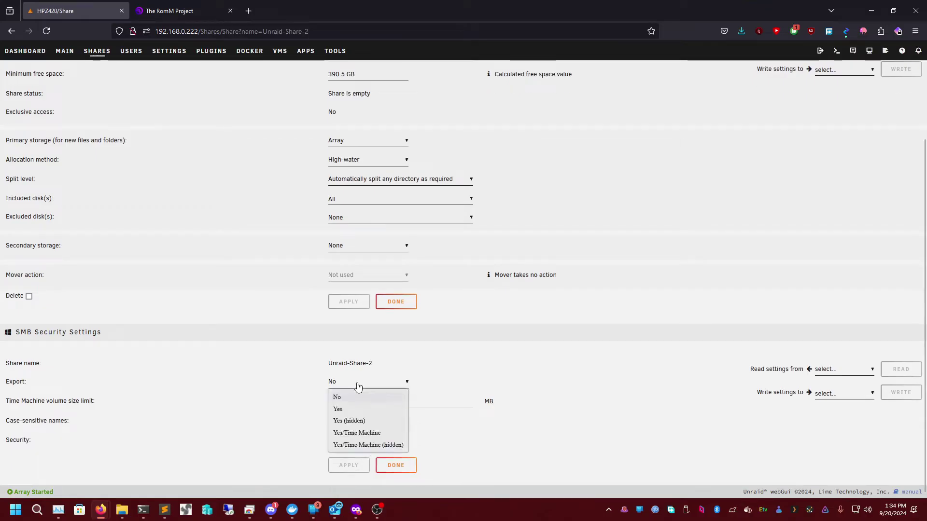
click(349, 410)
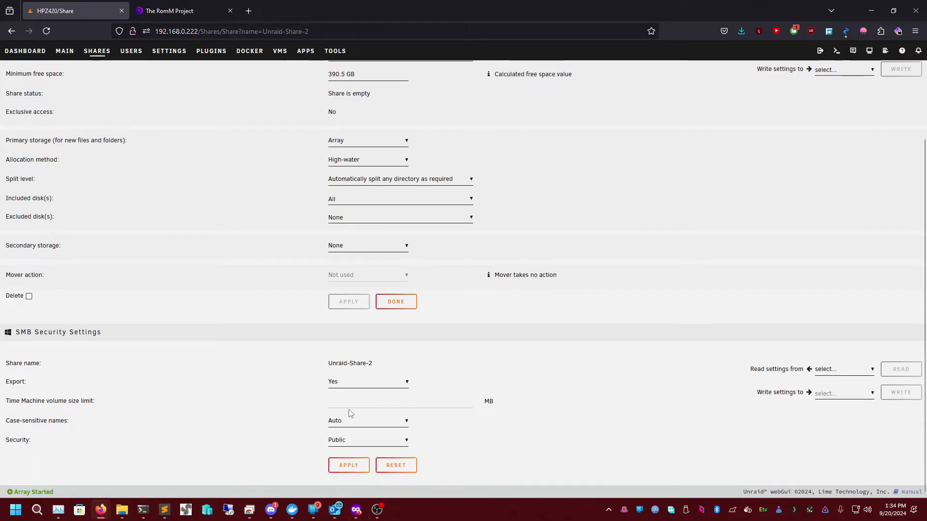
click(353, 465)
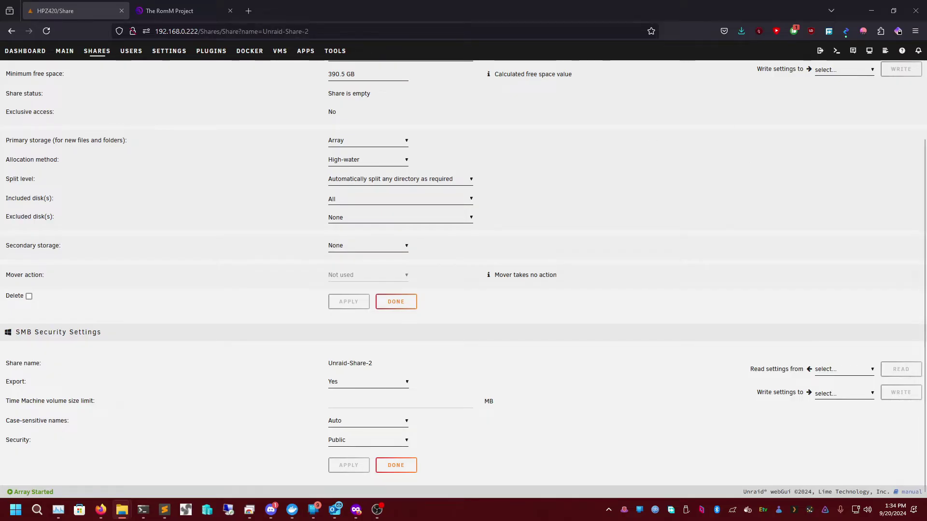
Switch to File Explorer and browse to the server's network location \\192.168.0.222
key(super+e)
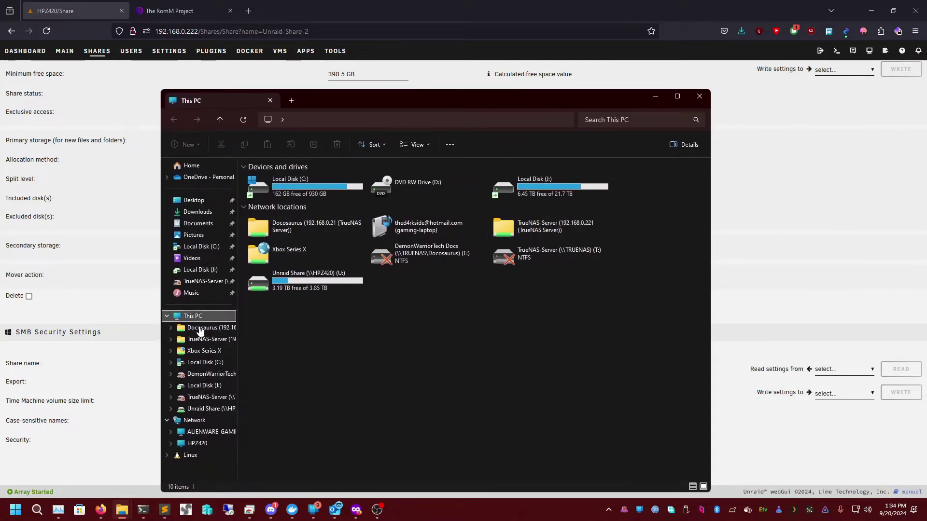
click(201, 424)
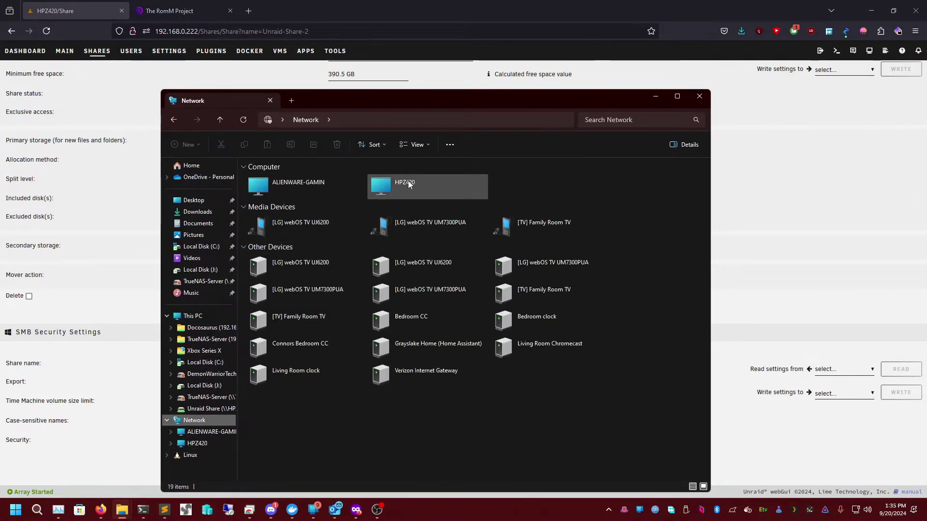
click(359, 122)
text(\)
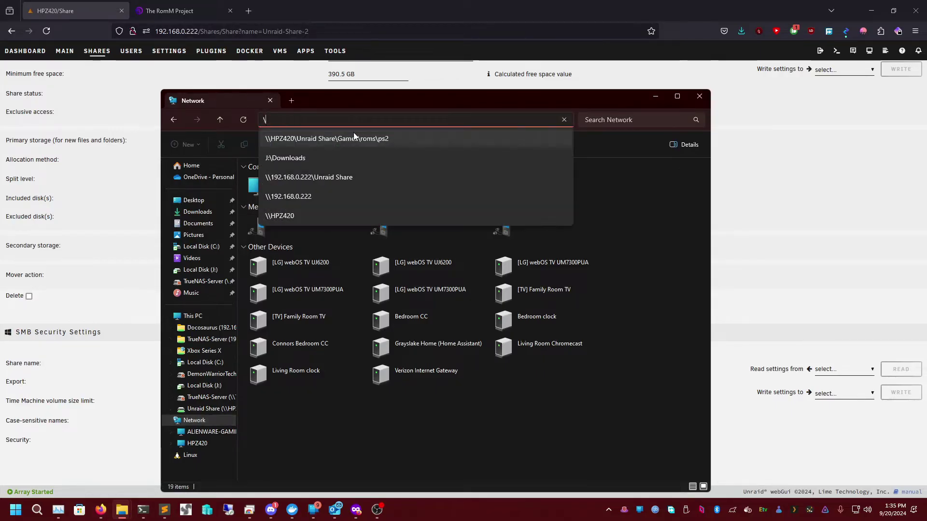
text(192.168.)
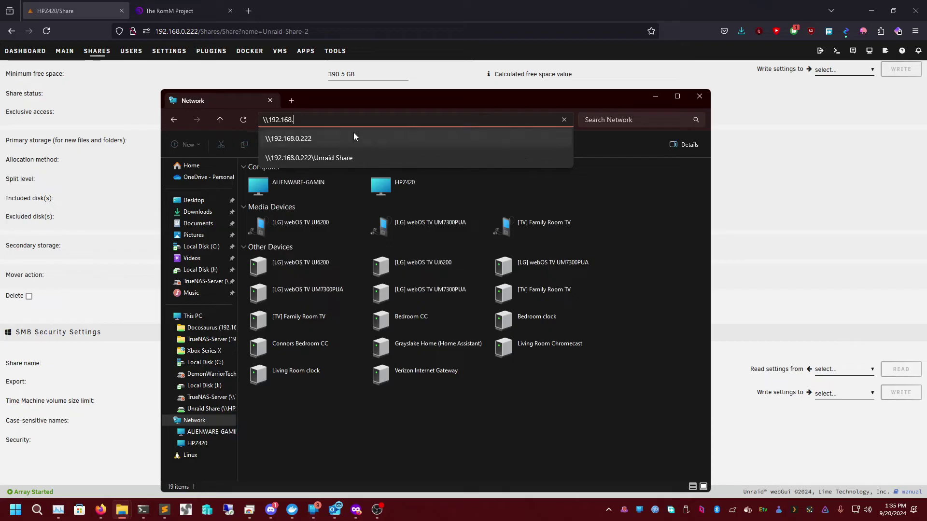
text(0.222)
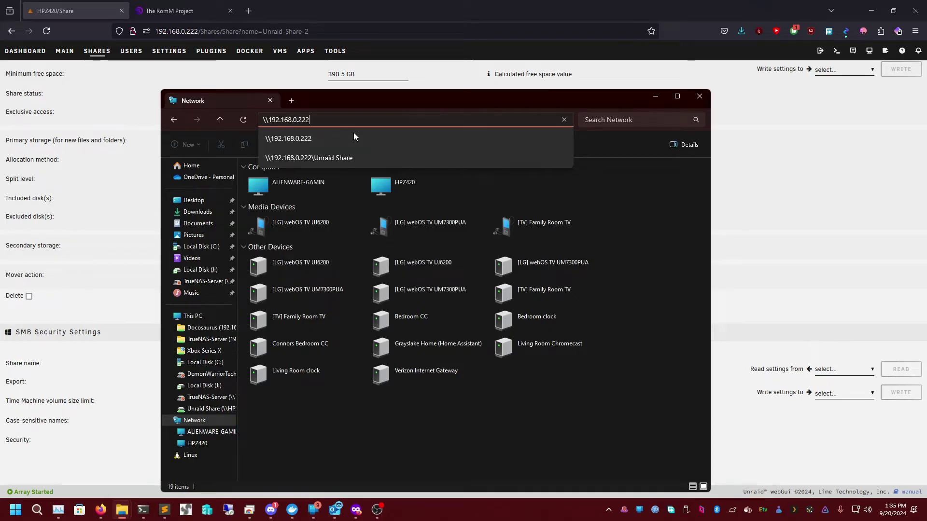
key(Return)
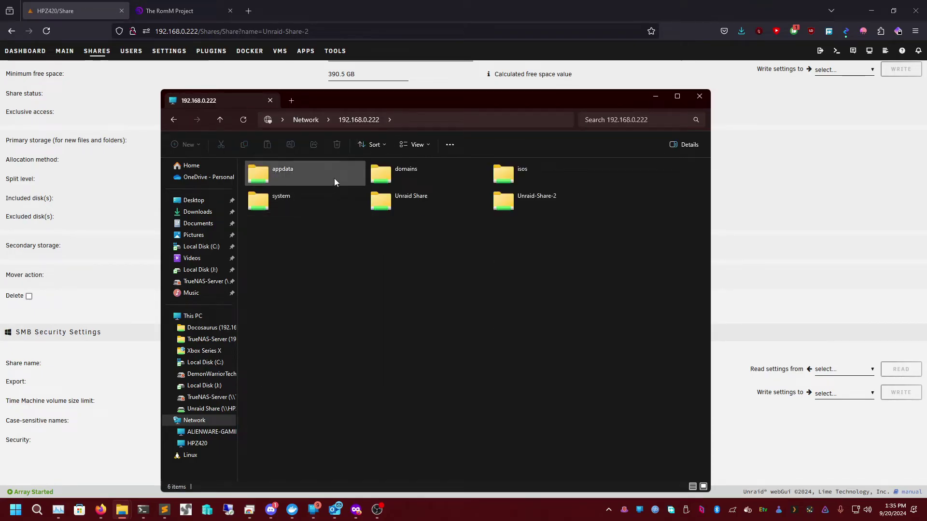
Open the Unraid-Share-2 folder to check access, and close the File Explorer window
click(581, 206)
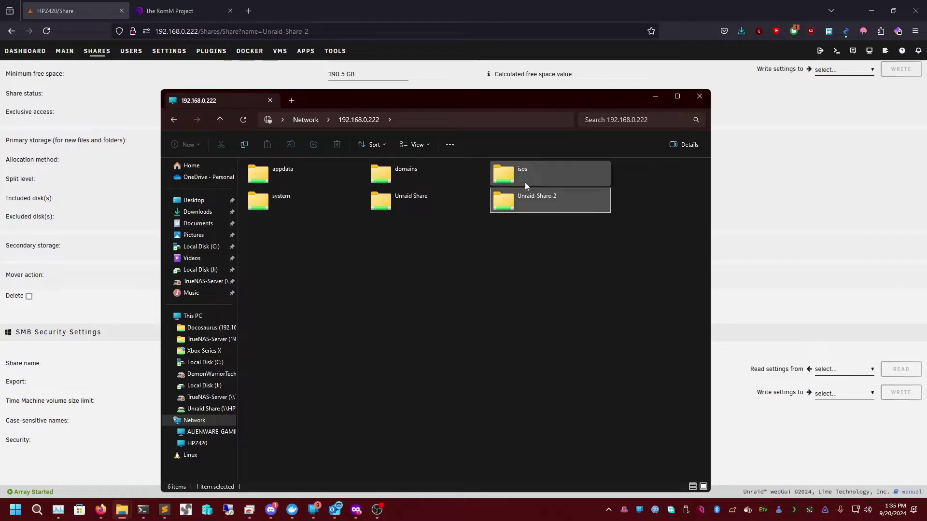
double_click(529, 197)
click(359, 120)
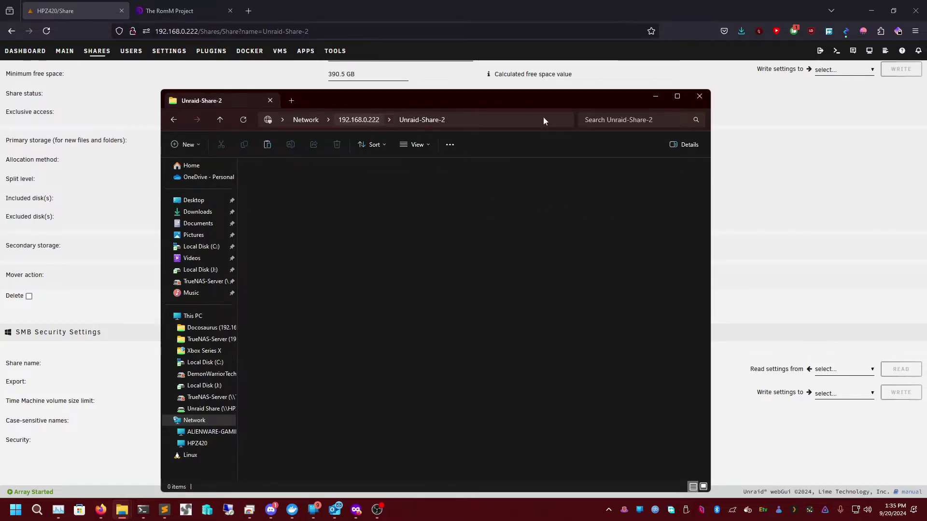
click(700, 97)
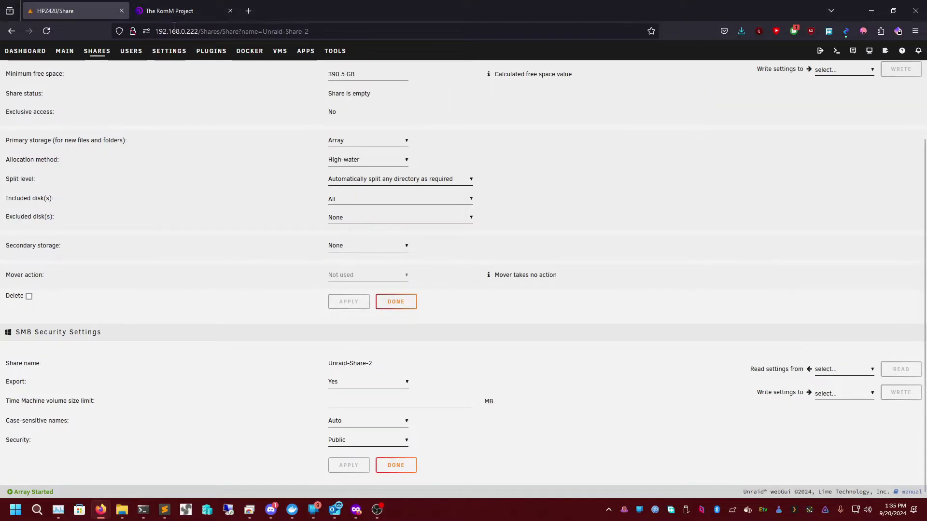
Look over the new share's settings and return to the list of user shares
scroll(386, 240, up, 3)
scroll(475, 311, down, 3)
scroll(767, 278, up, 3)
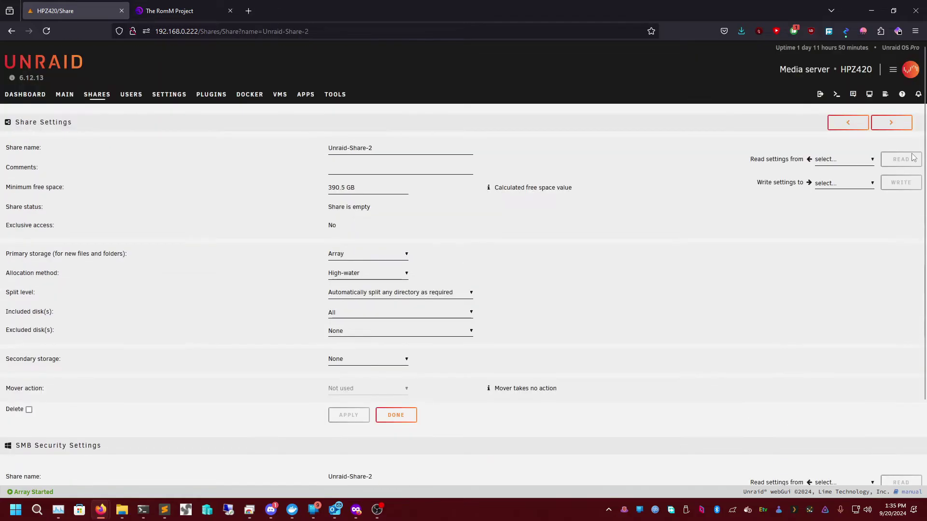
scroll(613, 316, down, 3)
scroll(641, 363, up, 3)
click(98, 97)
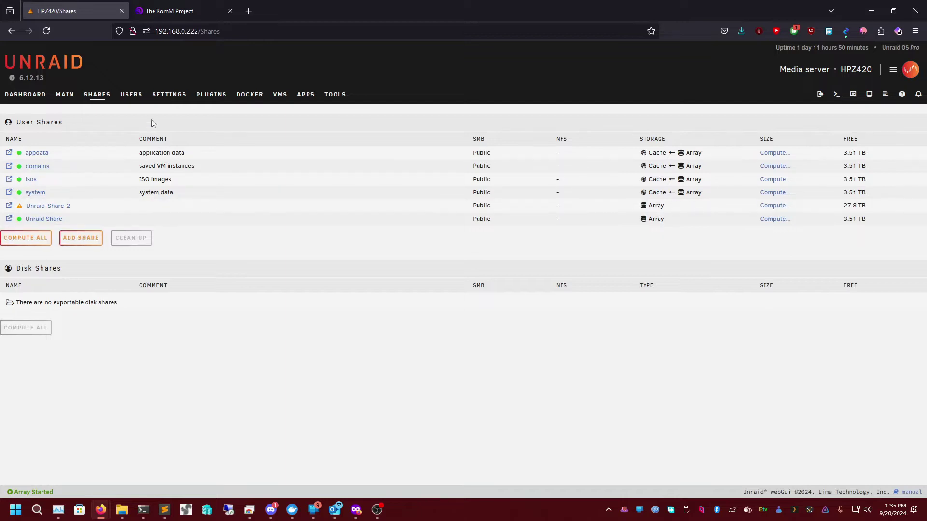
Search the Unraid app catalogue for "romm"
click(306, 95)
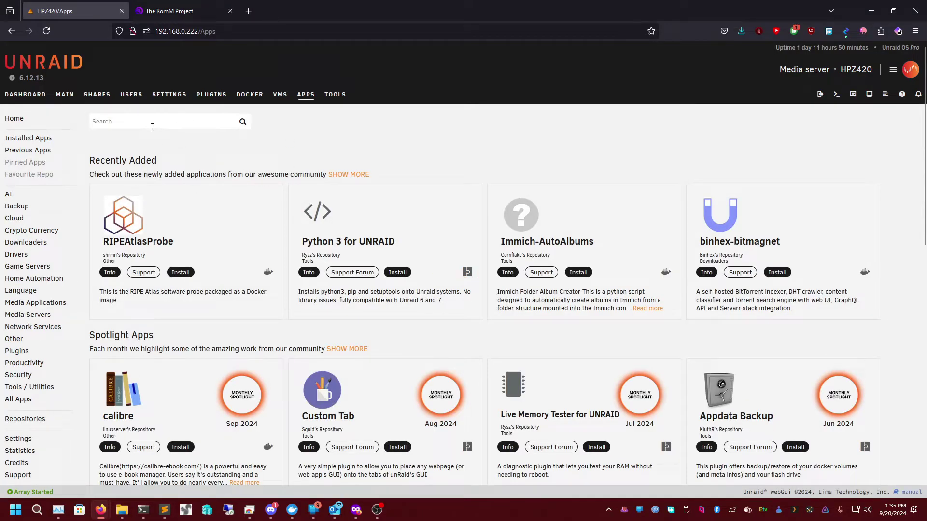
text(romm)
click(145, 140)
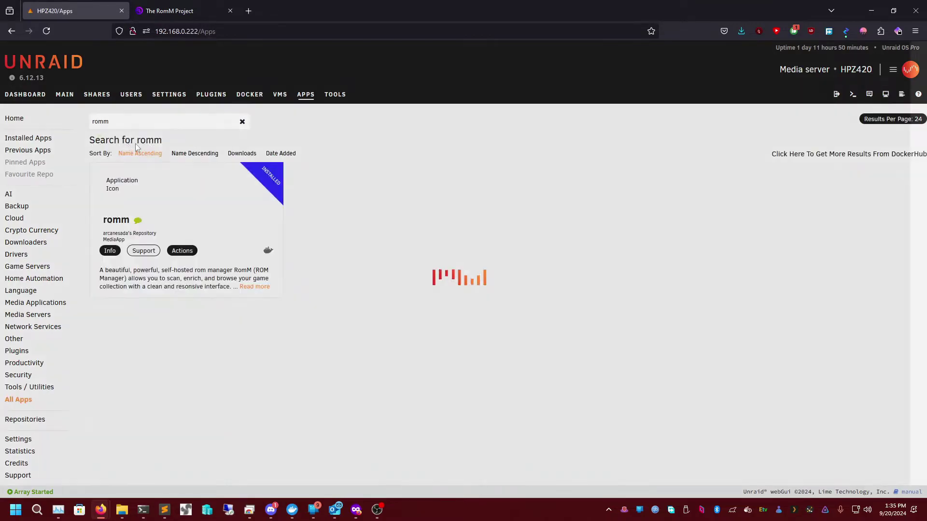
click(405, 289)
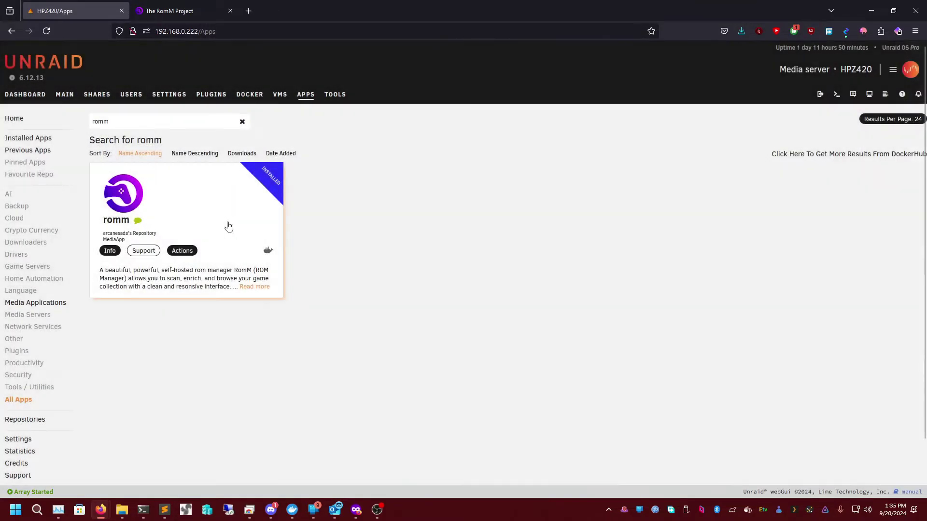
Open the romm app's details and examine its description and additional requirements
click(183, 203)
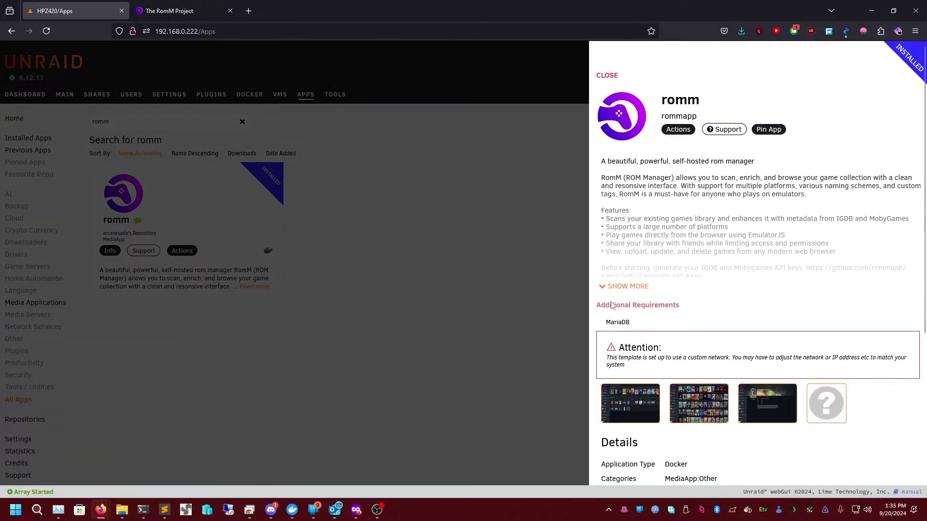
scroll(634, 339, down, 2)
click(257, 356)
right_click(177, 203)
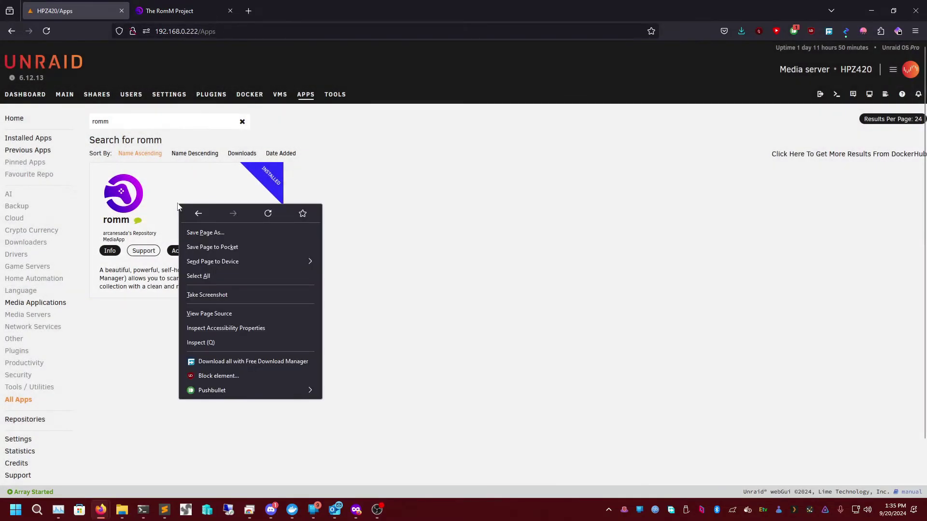
click(800, 189)
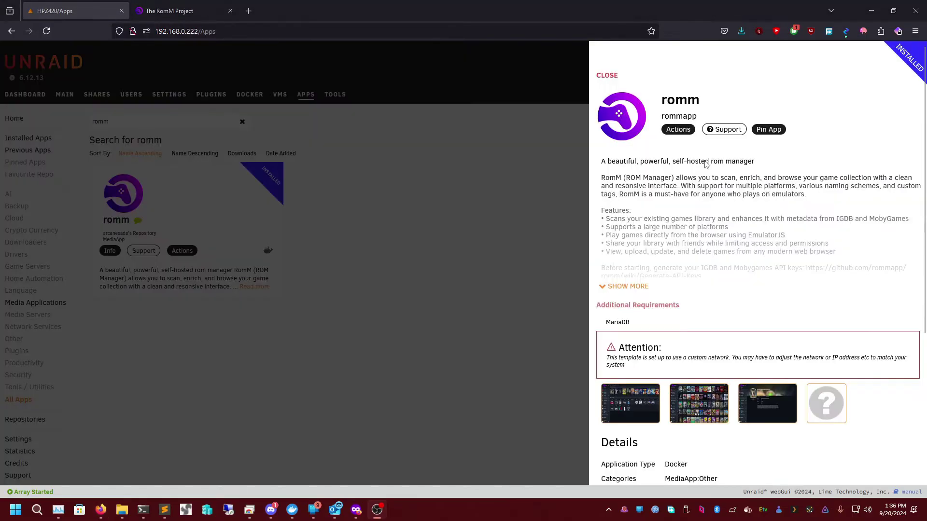
Open the romm app's container template and look over its name, repository, network type and path settings
click(678, 129)
click(700, 166)
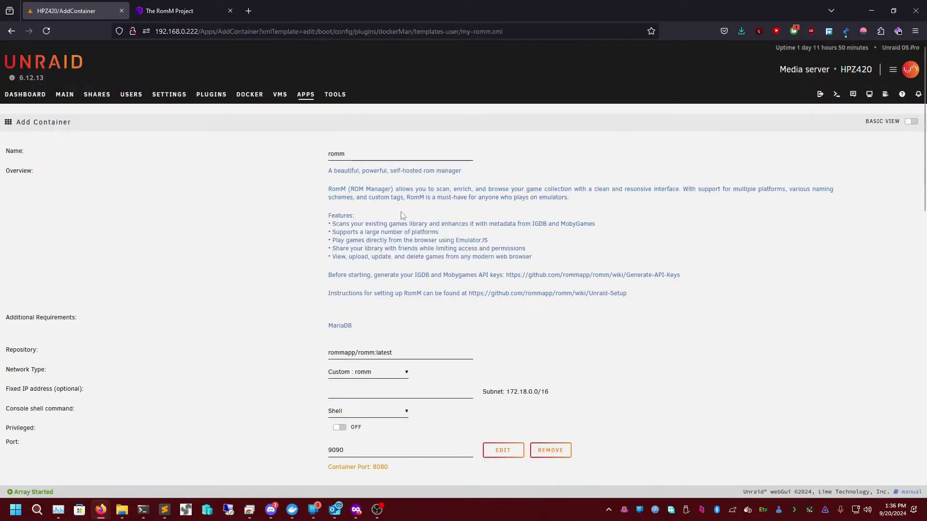
scroll(410, 212, down, 1)
scroll(407, 225, down, 1)
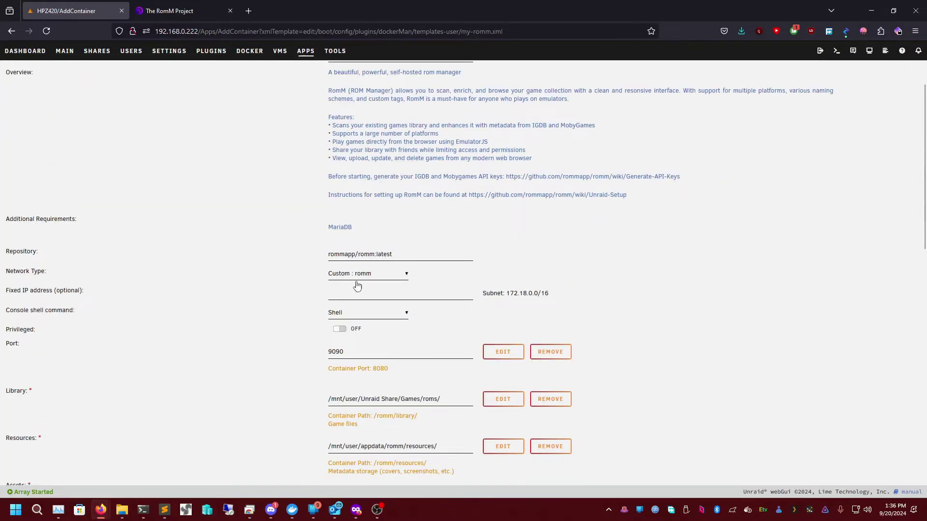
scroll(408, 230, up, 2)
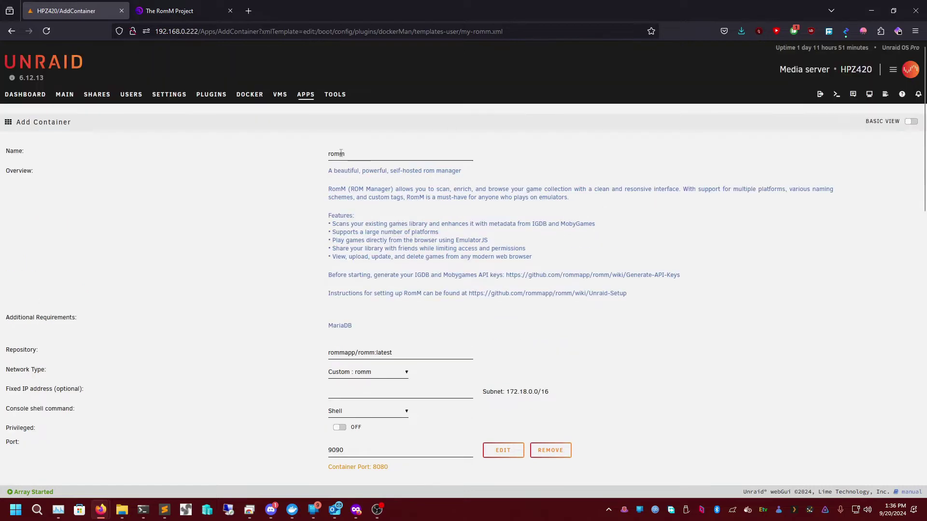
scroll(410, 269, down, 2)
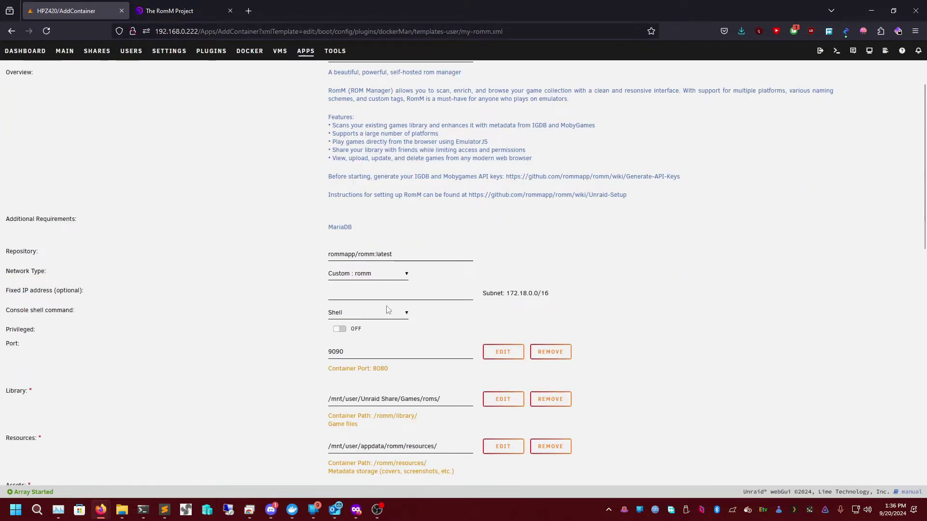
triple_click(392, 258)
click(406, 255)
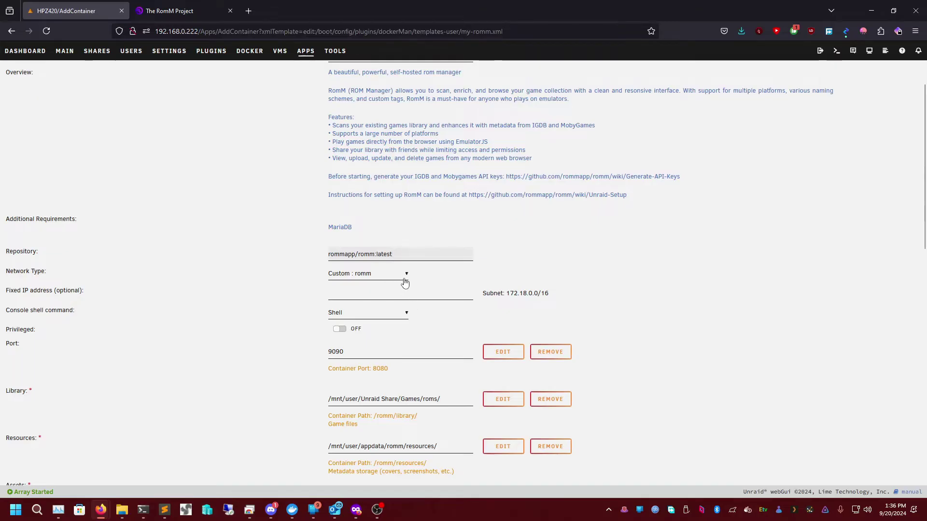
scroll(456, 273, up, 2)
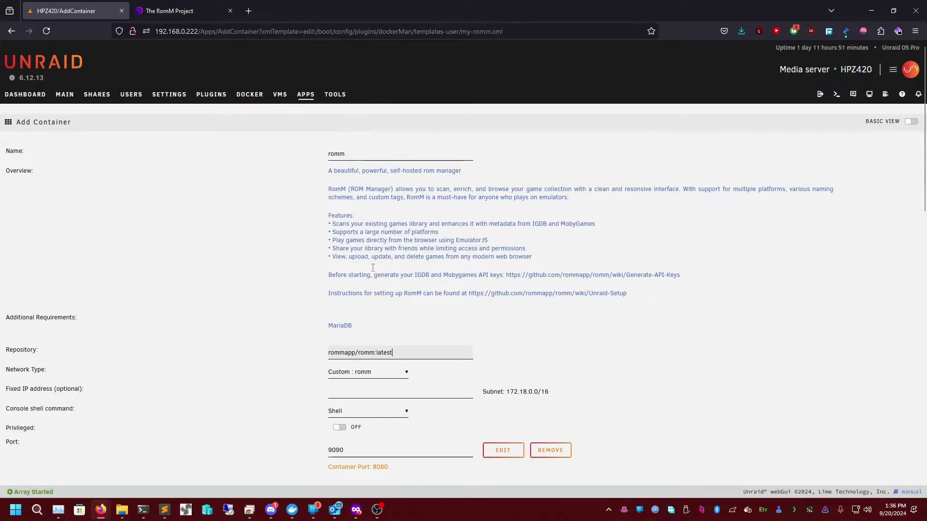
Open the linked Unraid-Setup wiki page and look at its Docker network prerequisites
click(548, 293)
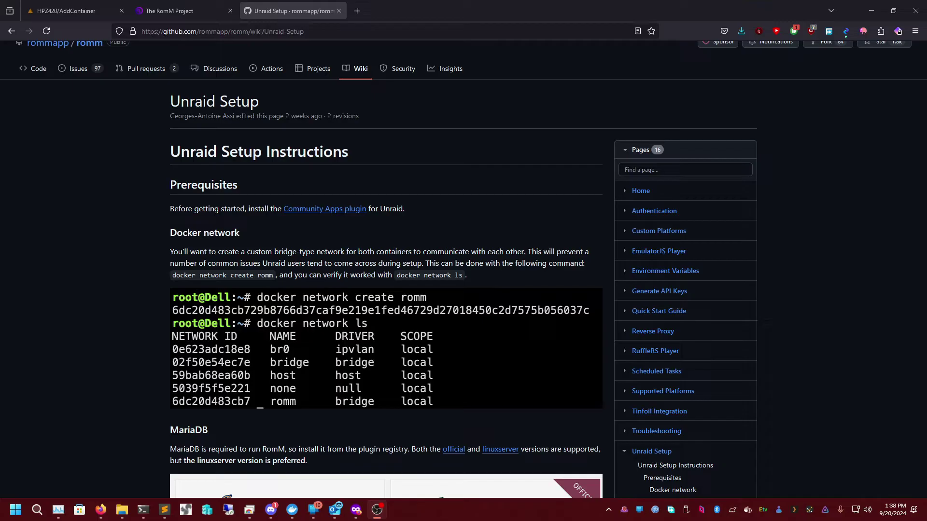
double_click(343, 29)
click(320, 31)
click(346, 286)
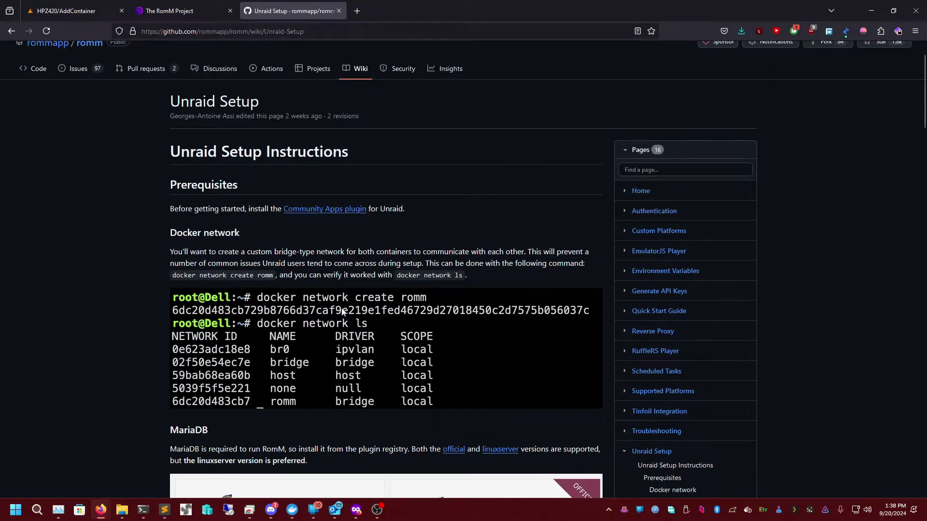
Copy the "docker network create romm" command from the setup instructions
drag(169, 277, 273, 282)
right_click(273, 281)
click(299, 287)
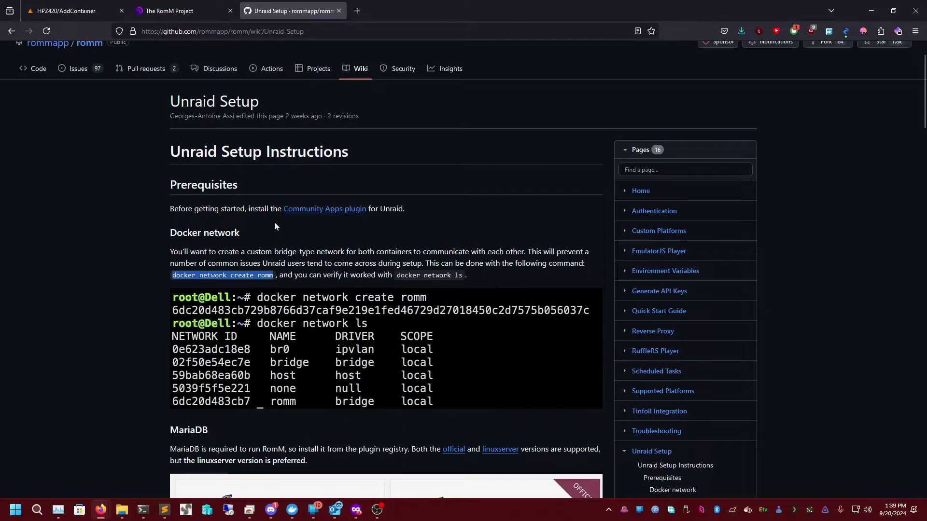
Open the Unraid web terminal and create a Docker network with "docker network create romm2"
click(63, 11)
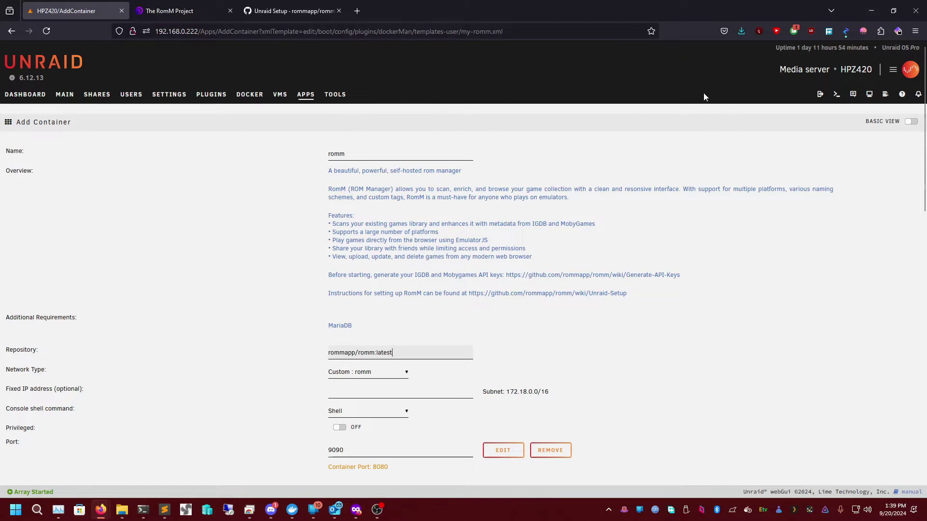
click(290, 10)
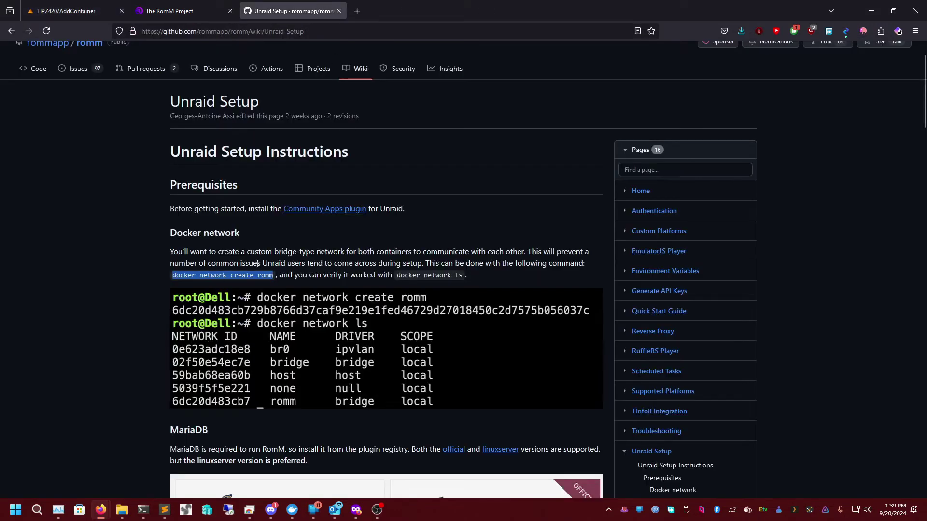
click(63, 10)
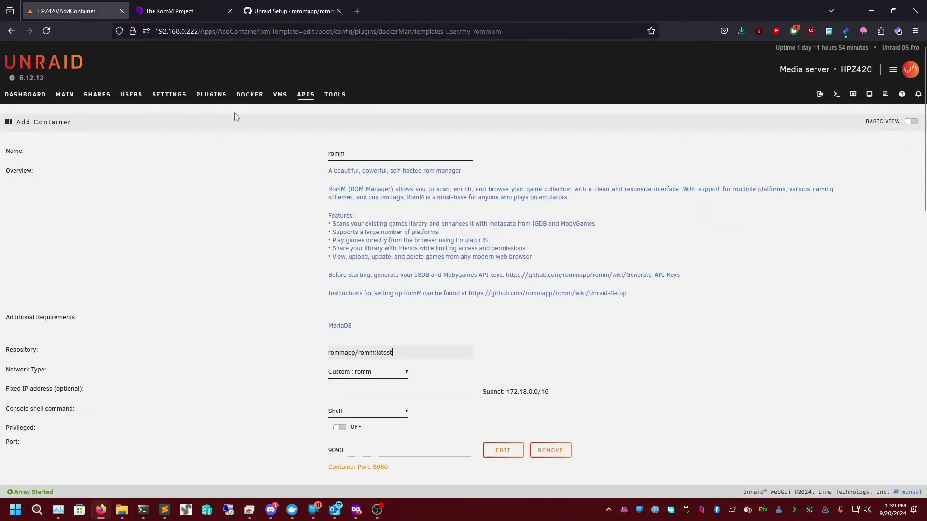
click(836, 95)
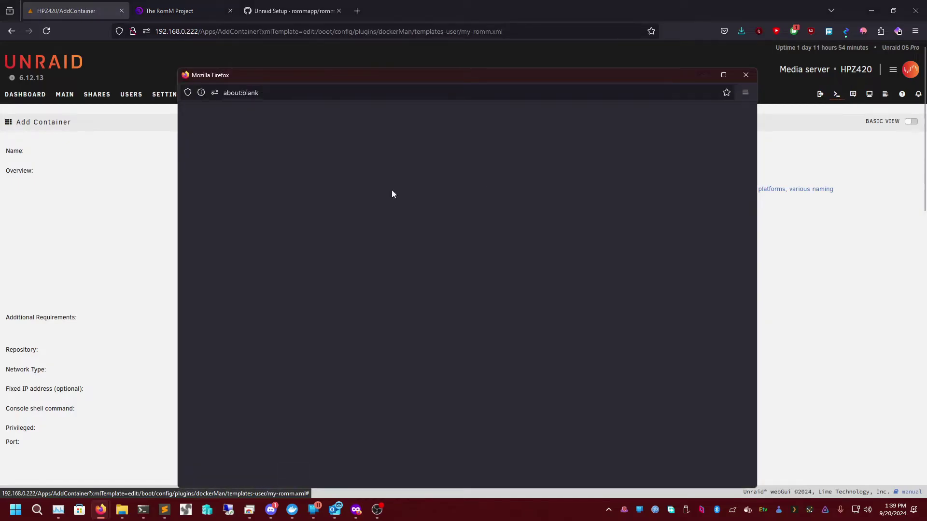
right_click(314, 133)
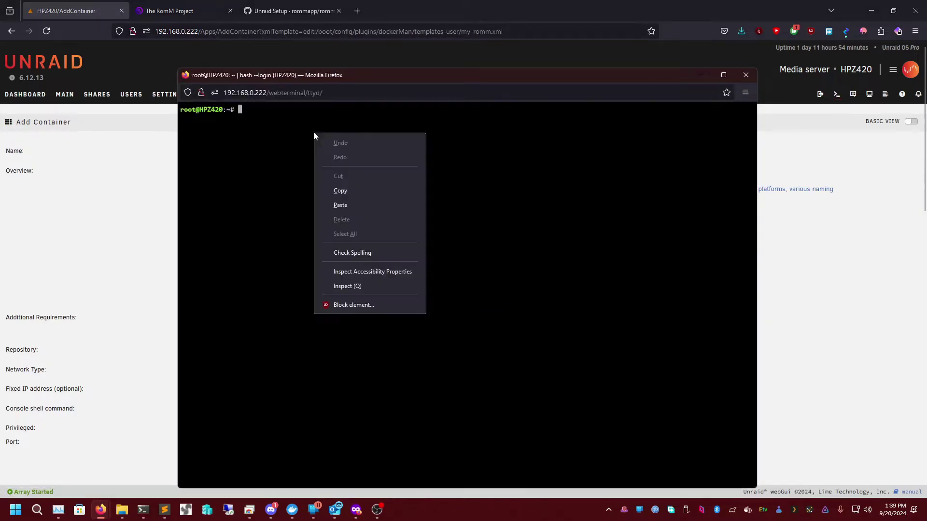
click(355, 205)
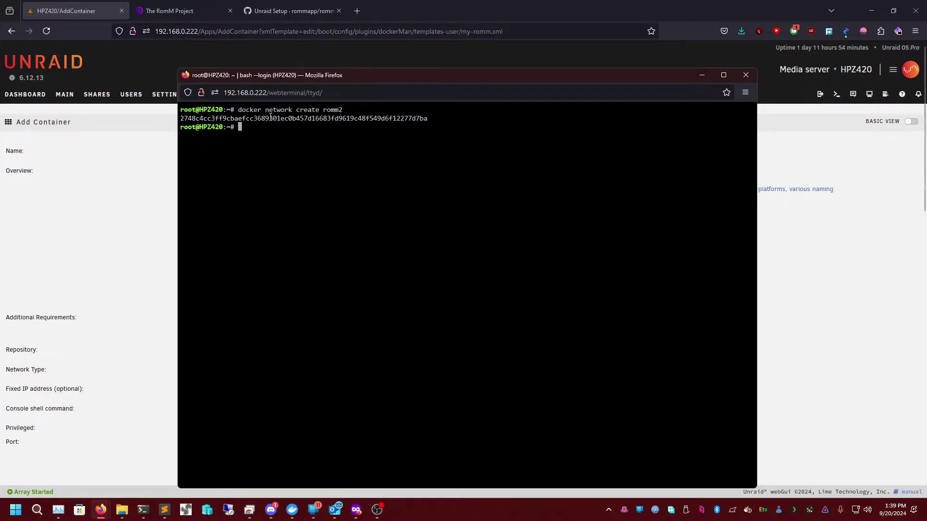
double_click(271, 118)
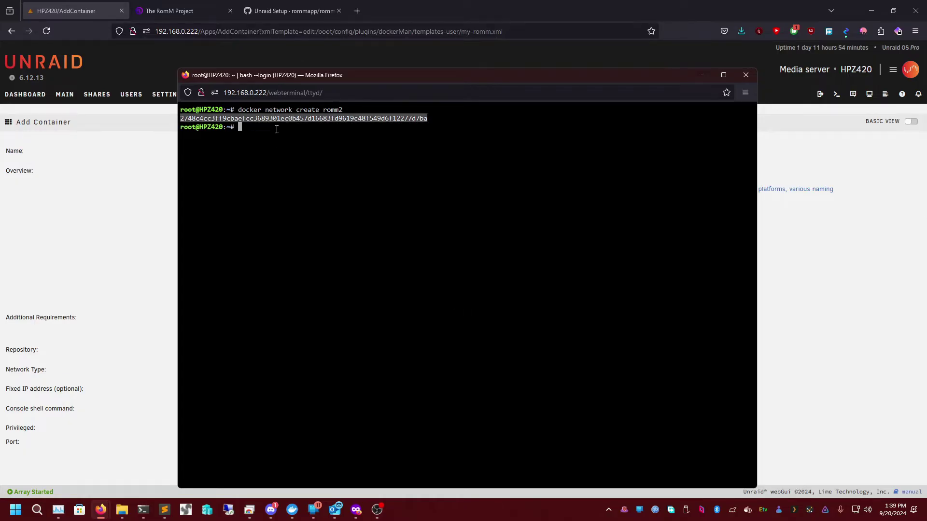
Return to the Unraid Setup wiki page and copy the "docker network ls" command
click(178, 11)
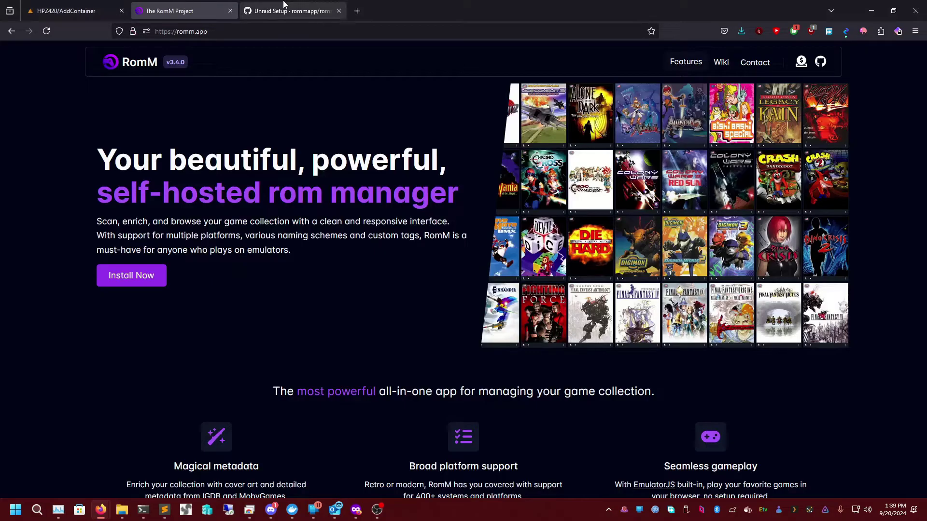
click(282, 11)
scroll(396, 240, down, 1)
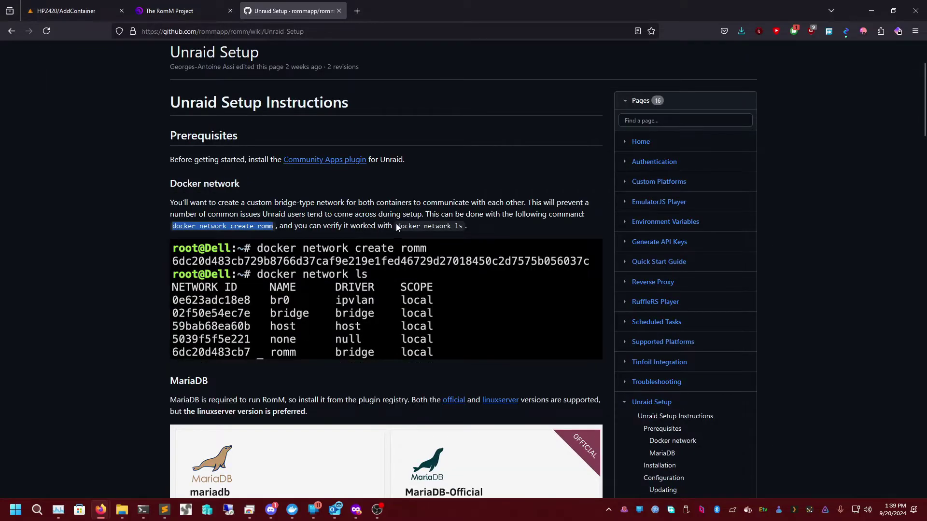
double_click(397, 226)
right_click(462, 233)
click(483, 240)
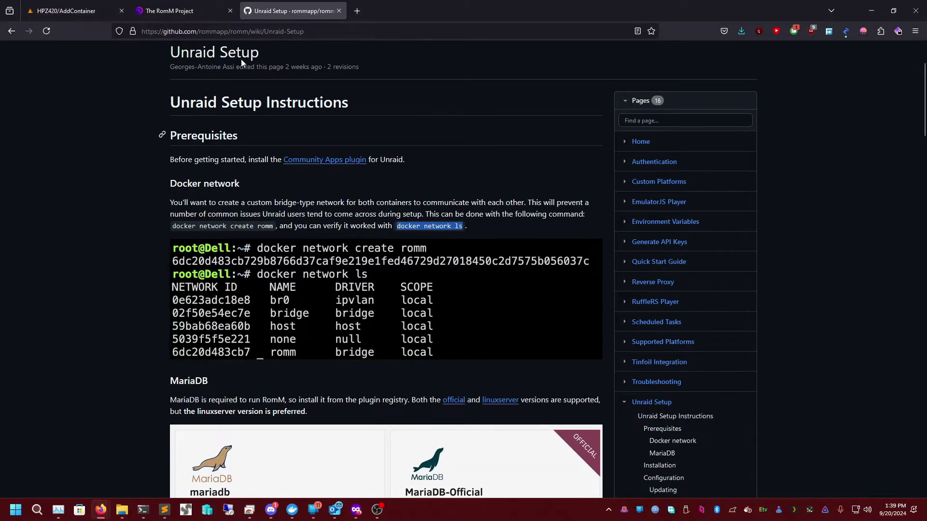
Return to the open web terminal and run "docker network ls" to check the romm and romm2 networks
click(68, 11)
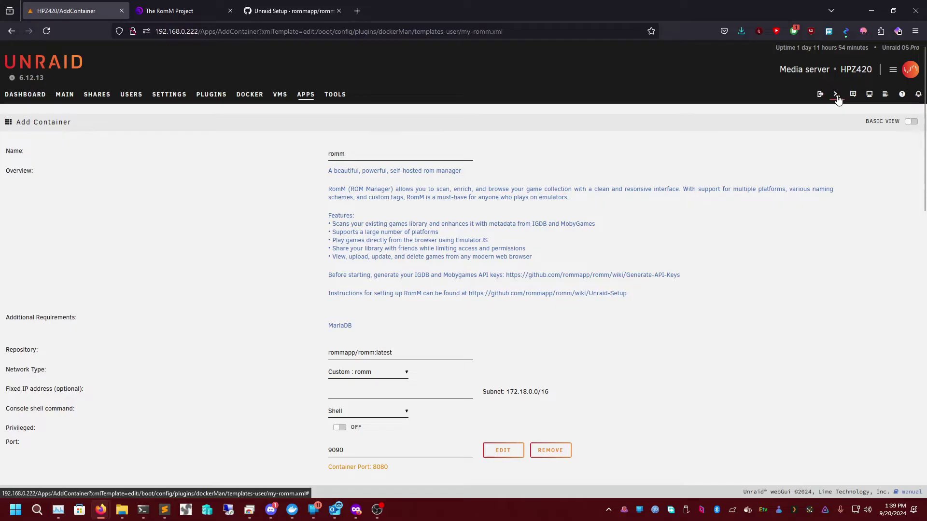
mouse_move(143, 509)
click(200, 454)
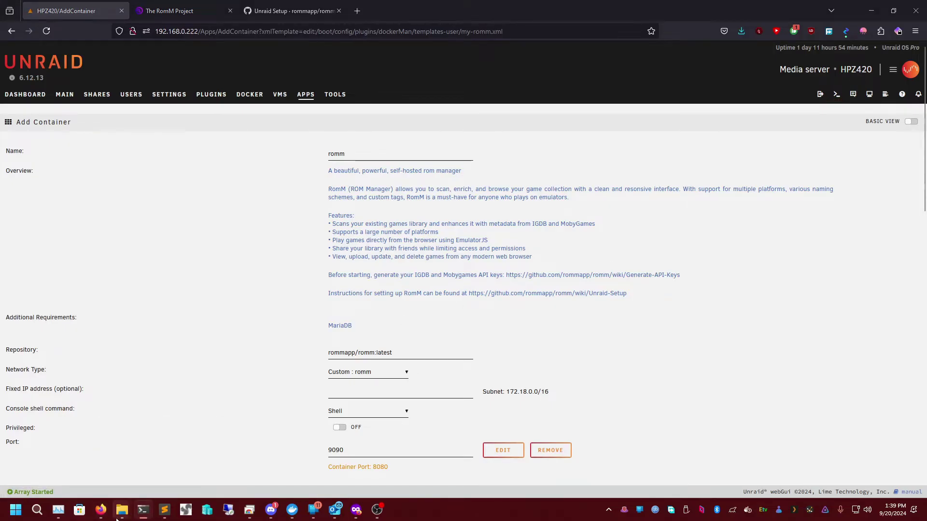
mouse_move(101, 509)
click(337, 451)
right_click(369, 211)
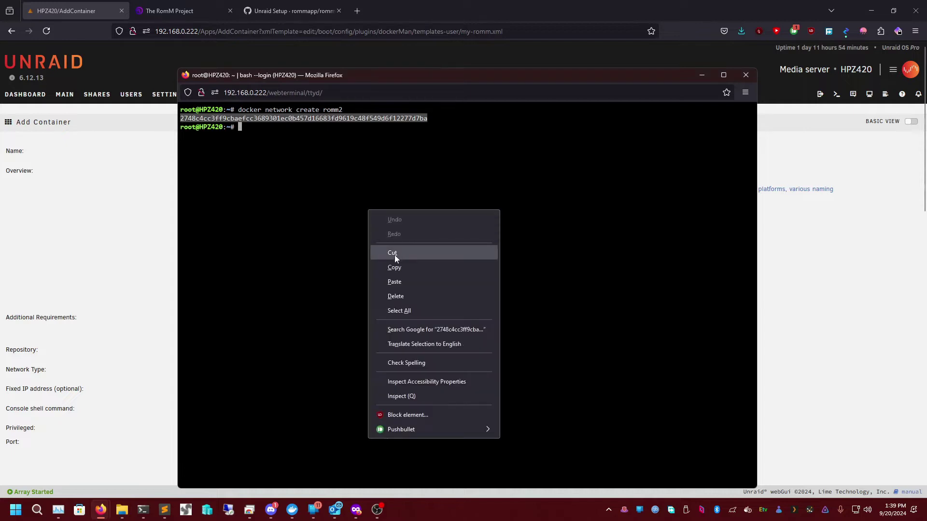
click(401, 284)
key(Return)
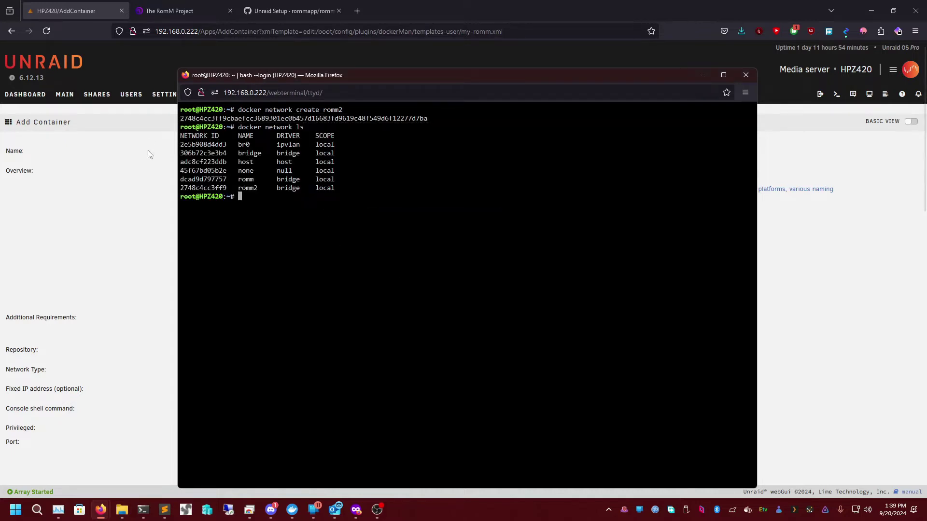
double_click(252, 187)
click(257, 179)
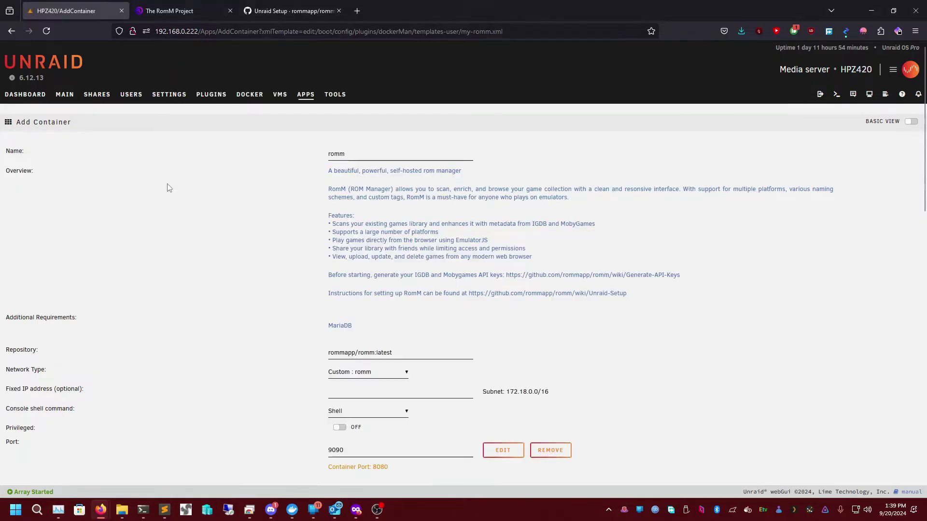
Leave the terminal and read the MariaDB section of the Unraid setup instructions, including the preferred version and required network type
click(166, 186)
click(289, 10)
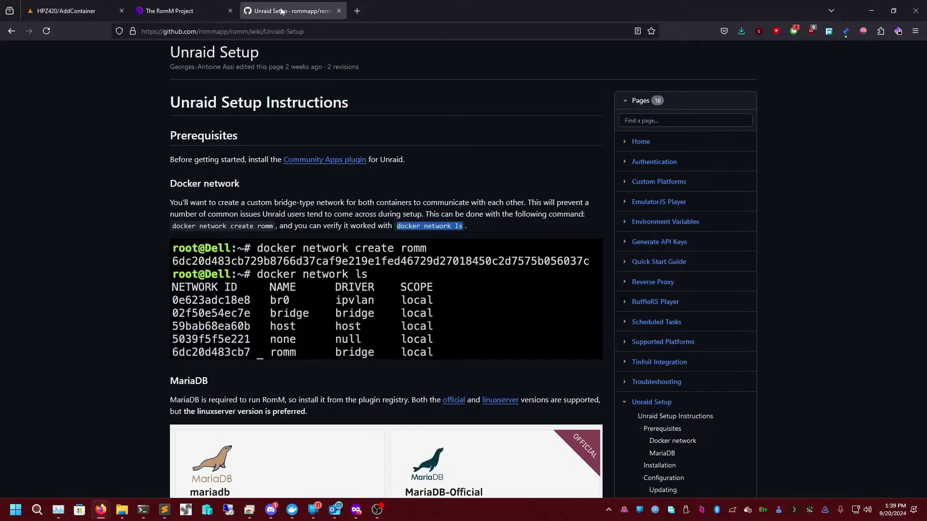
scroll(361, 303, down, 4)
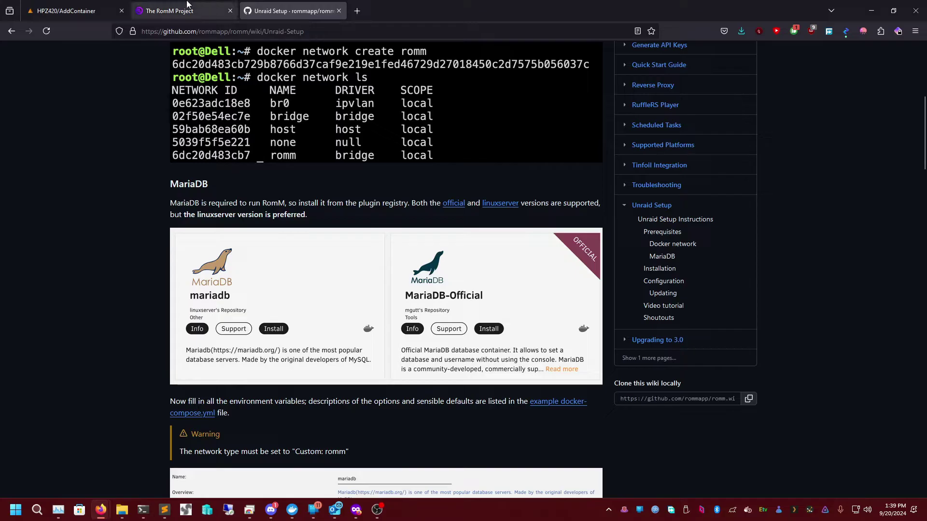
click(187, 7)
click(256, 11)
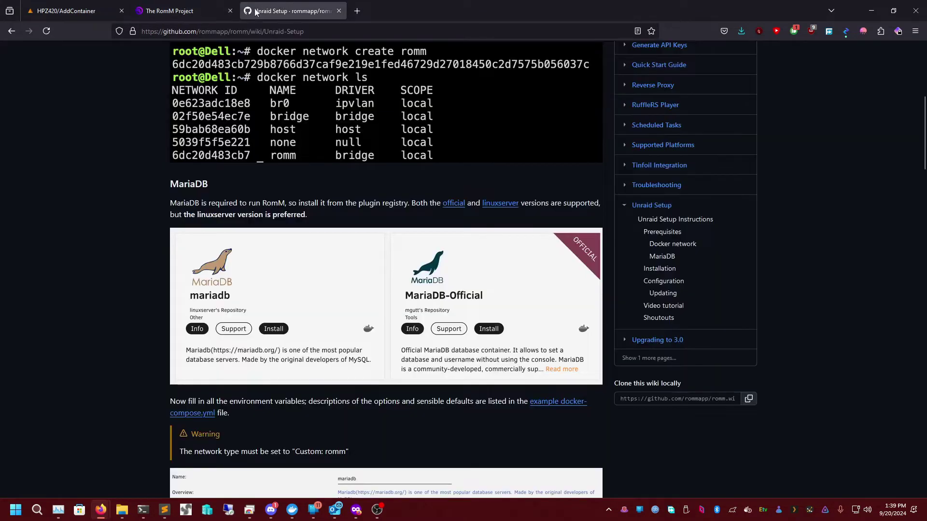
Search the Unraid app catalogue for "mariadb" and open the details of the linuxserver mariadb app
click(68, 11)
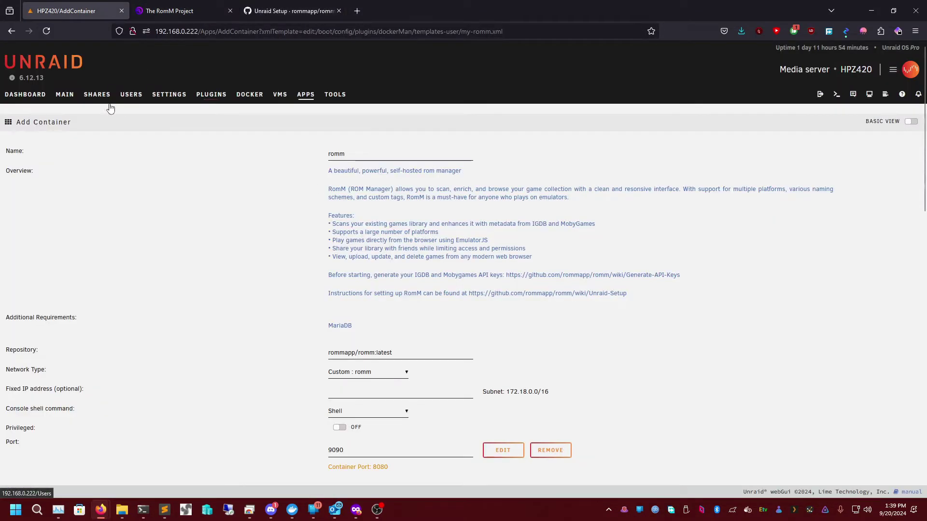
click(305, 95)
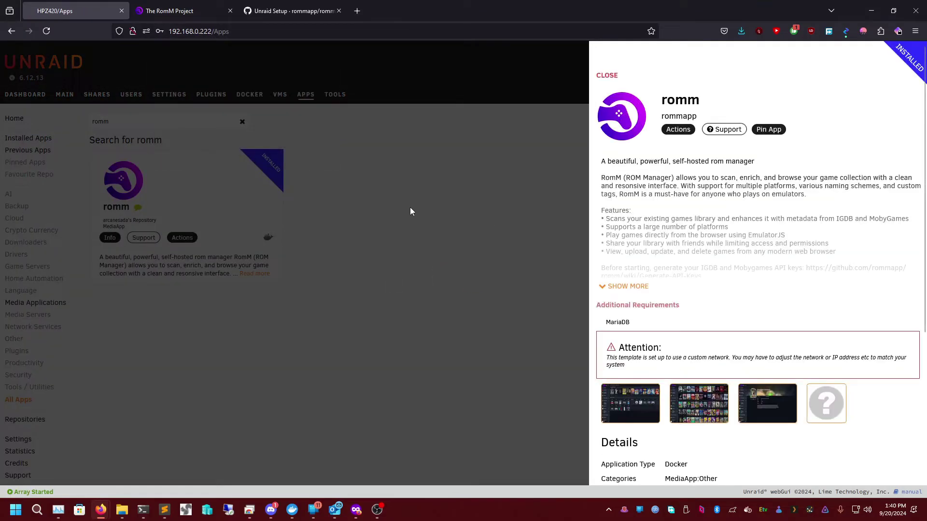
click(410, 211)
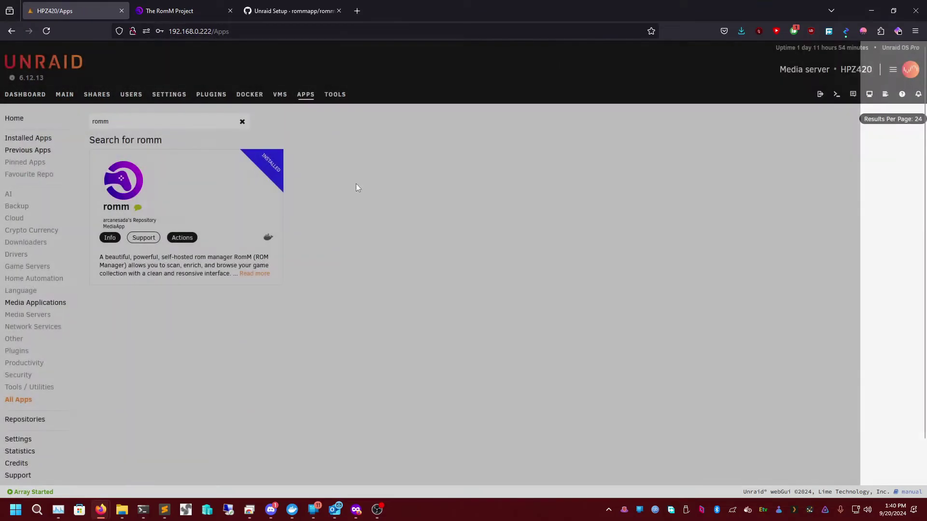
double_click(145, 120)
text(lin)
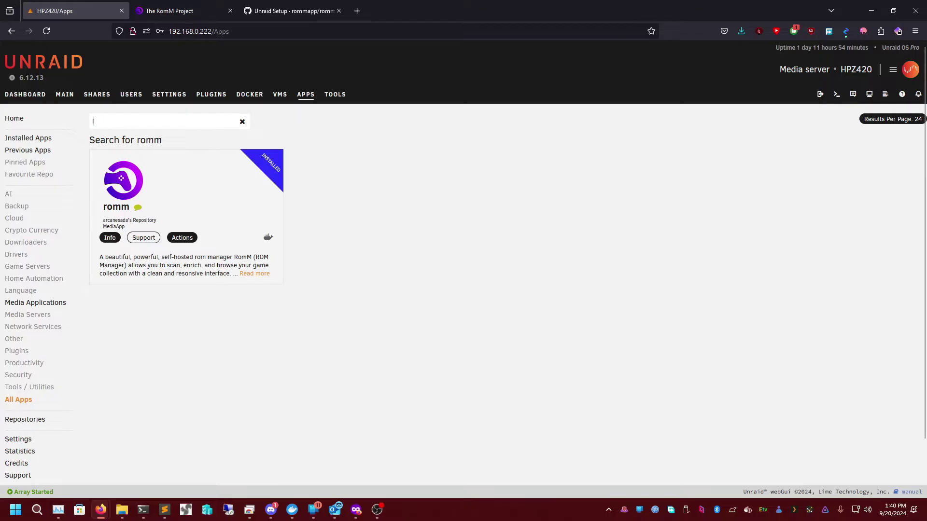
key(BackSpace)
key(BackSpace)
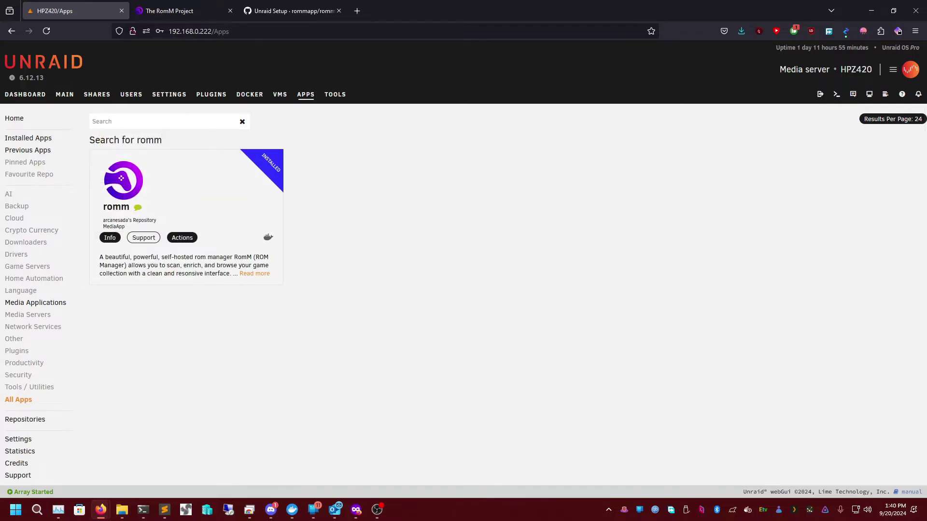
text(mariadb)
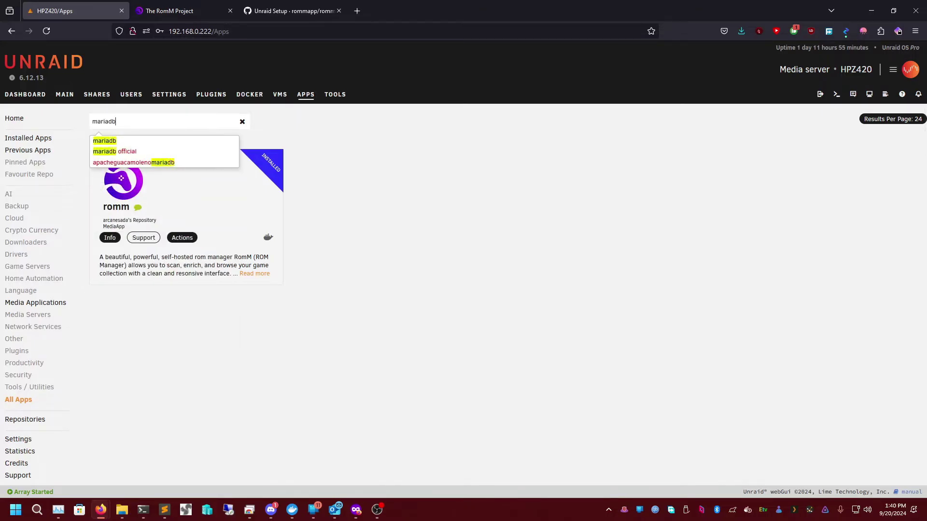
key(Return)
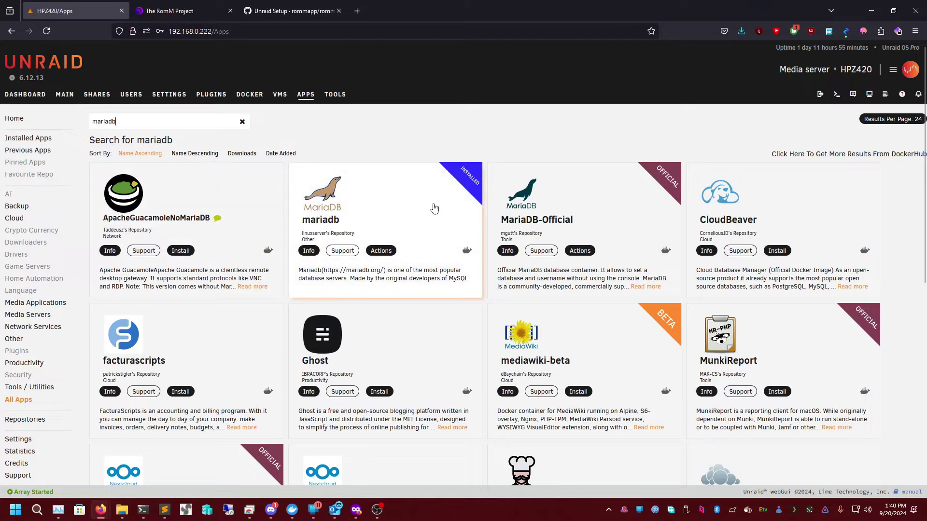
click(382, 204)
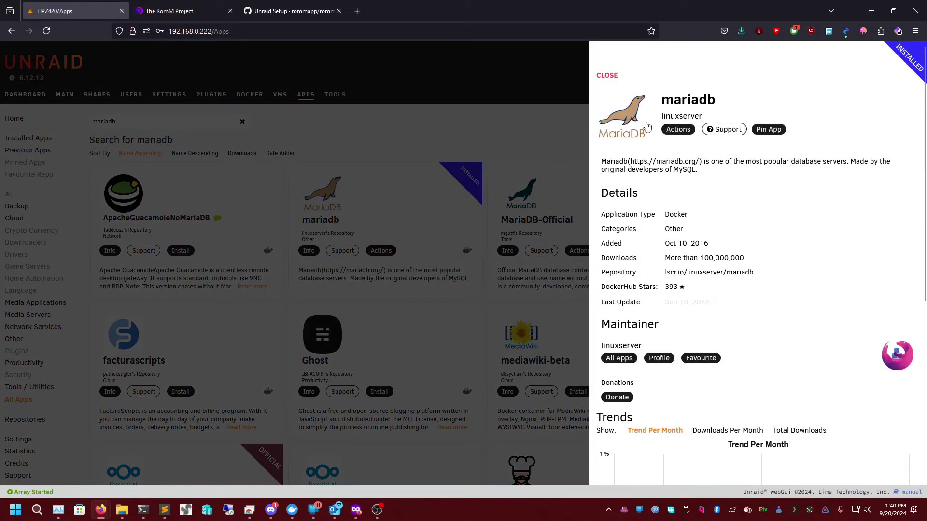
Open the container template of the mariadb app and choose "Custom : romm" as its network type
click(678, 130)
click(689, 154)
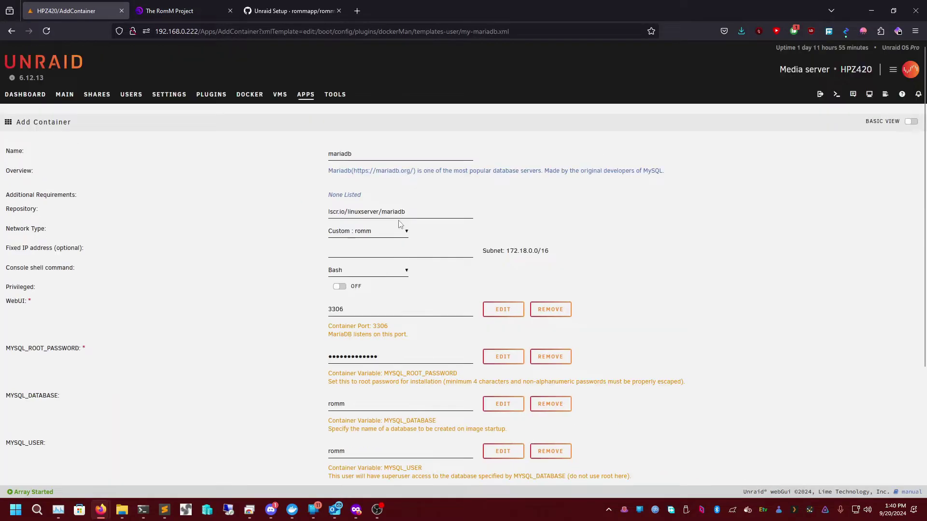
double_click(376, 152)
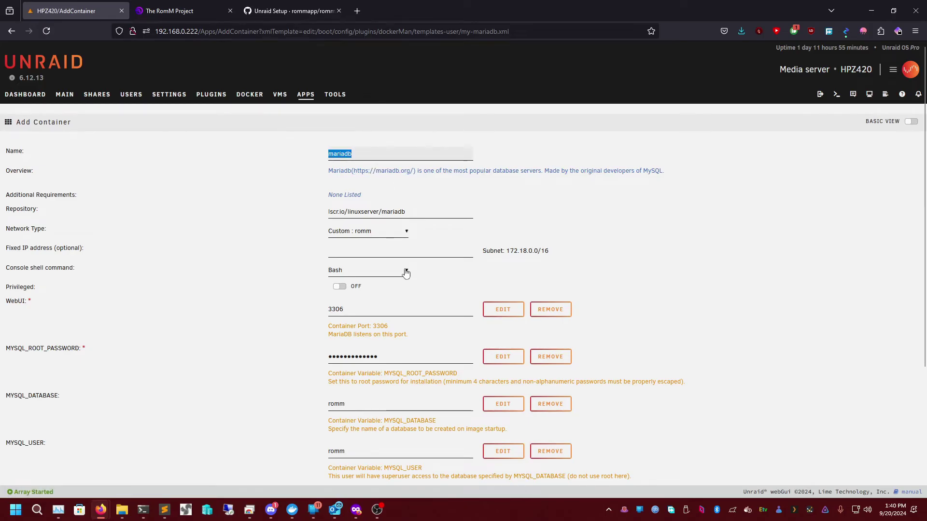
click(362, 234)
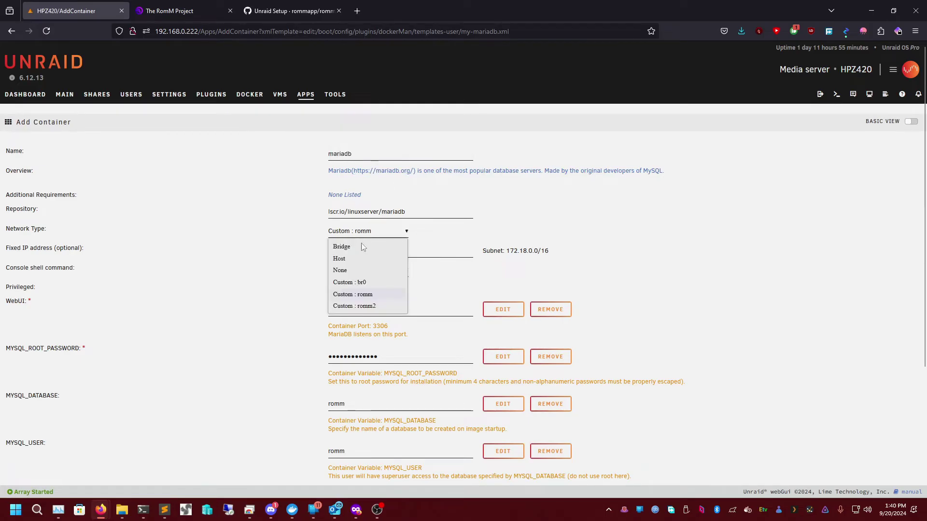
click(372, 295)
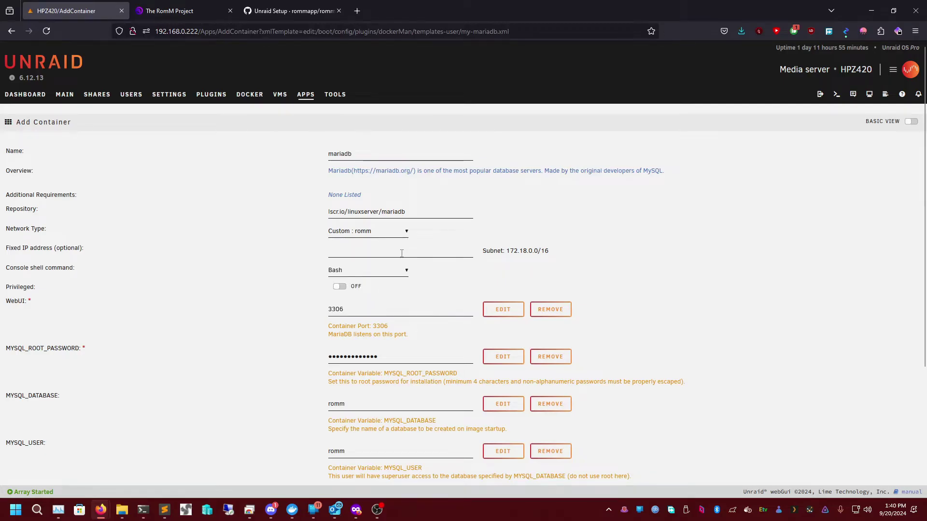
Review the mariadb template's WebUI port, root password, database name, database user and user password fields
scroll(401, 253, down, 1)
double_click(357, 259)
key(Right)
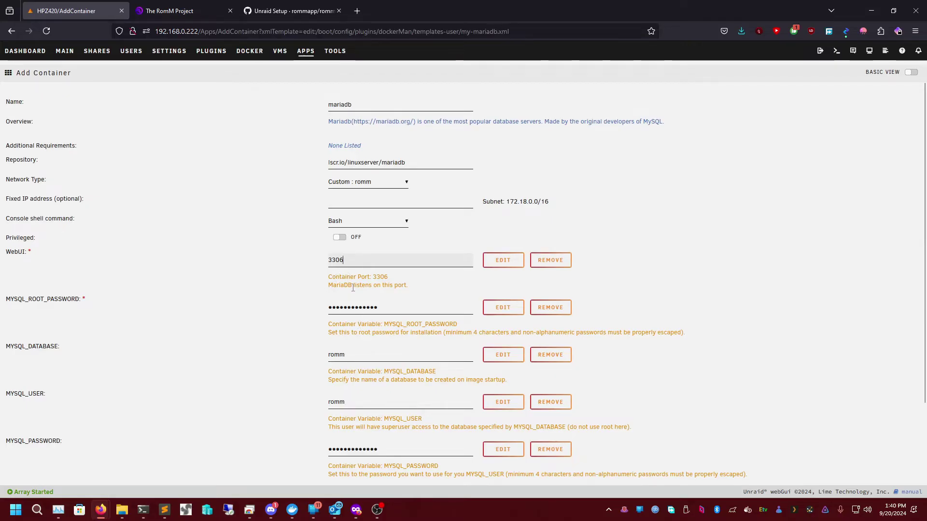
double_click(392, 311)
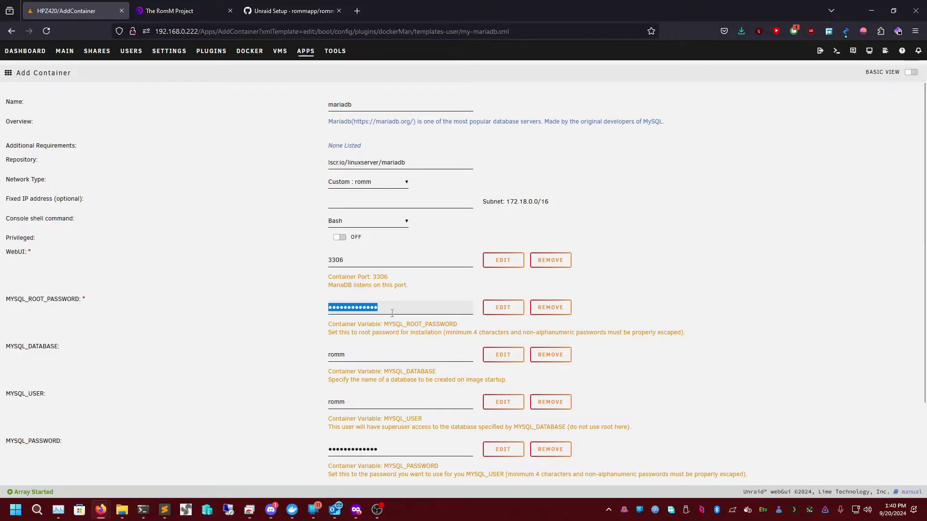
click(254, 319)
scroll(261, 320, down, 5)
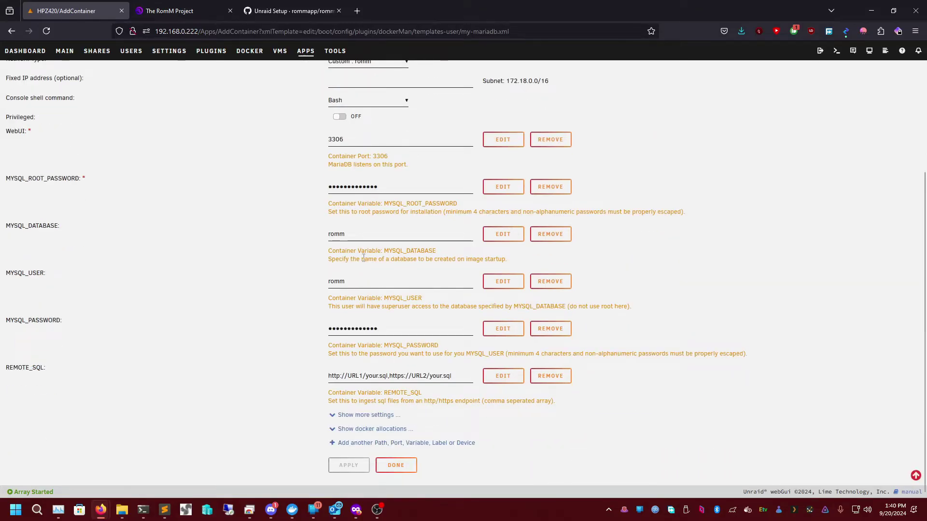
double_click(361, 231)
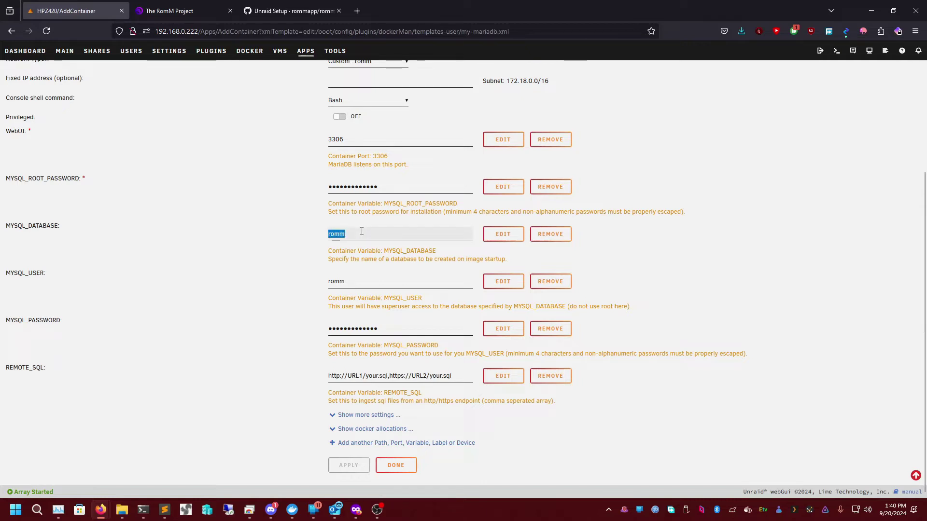
double_click(358, 283)
click(364, 281)
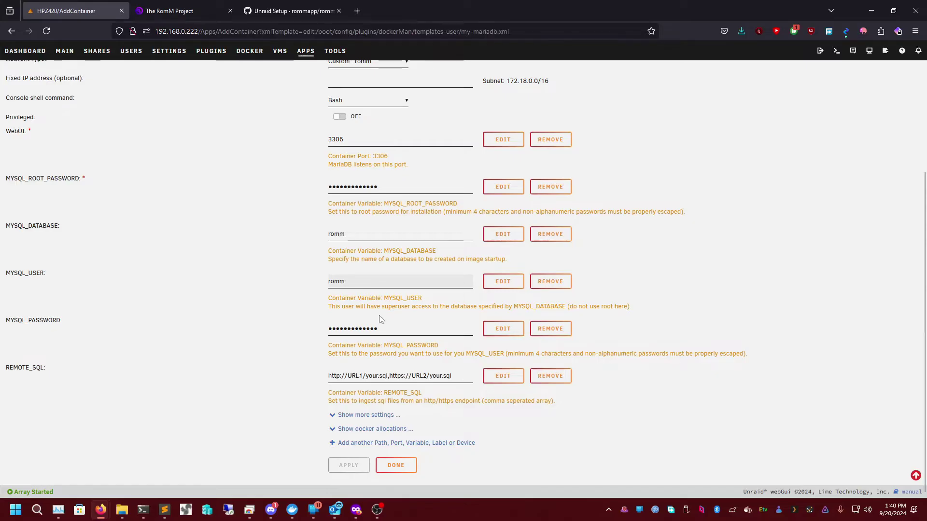
double_click(381, 328)
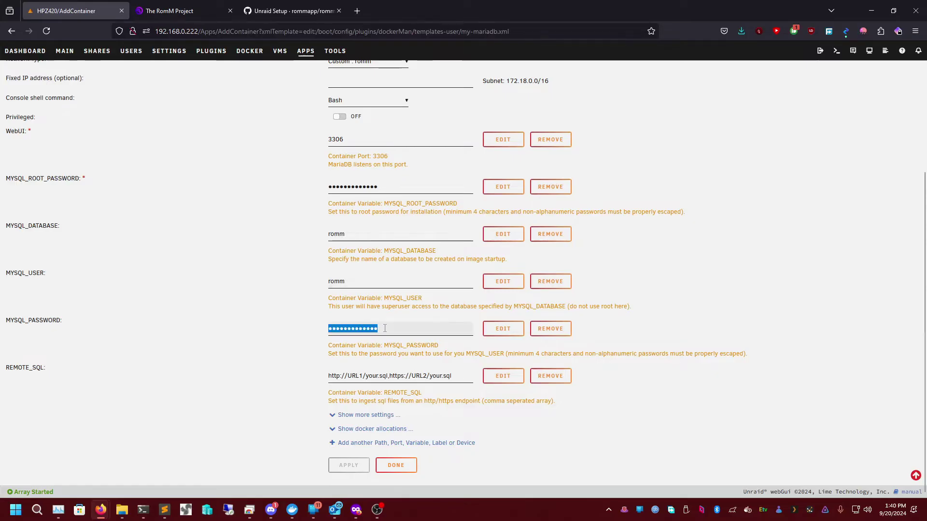
double_click(391, 185)
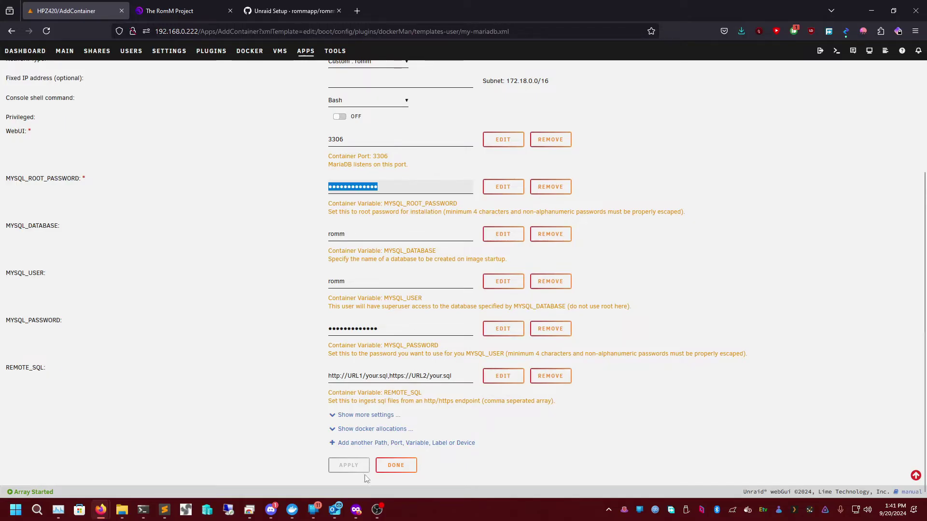
Leave the mariadb template without applying changes, decline saving the password in the browser, and close the app details
click(386, 466)
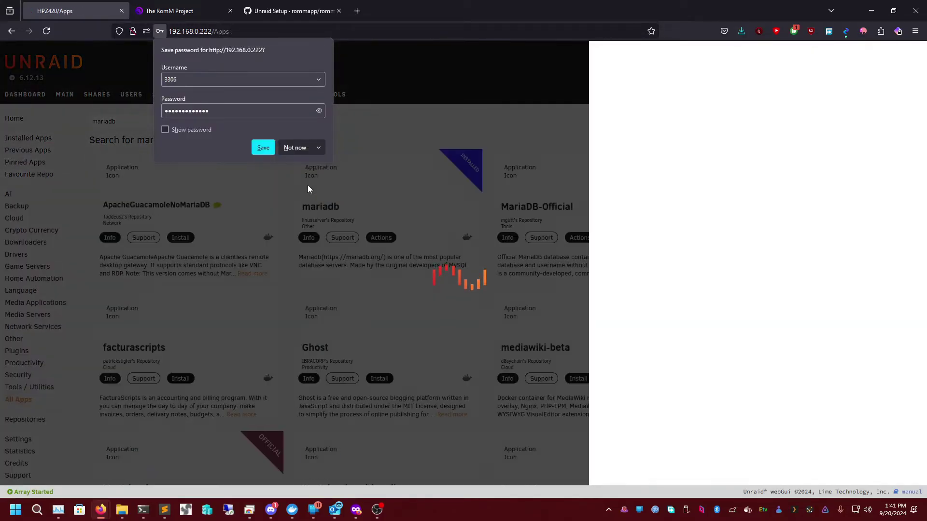
click(292, 147)
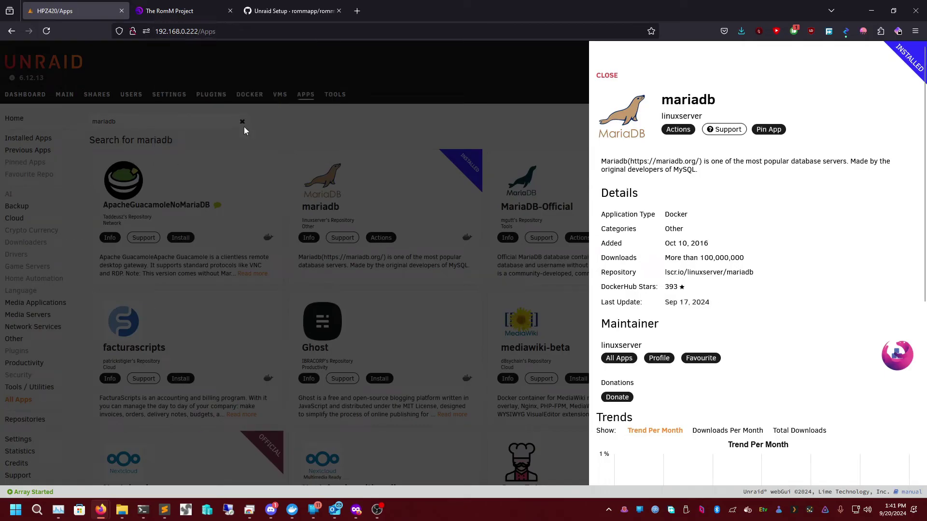
click(545, 123)
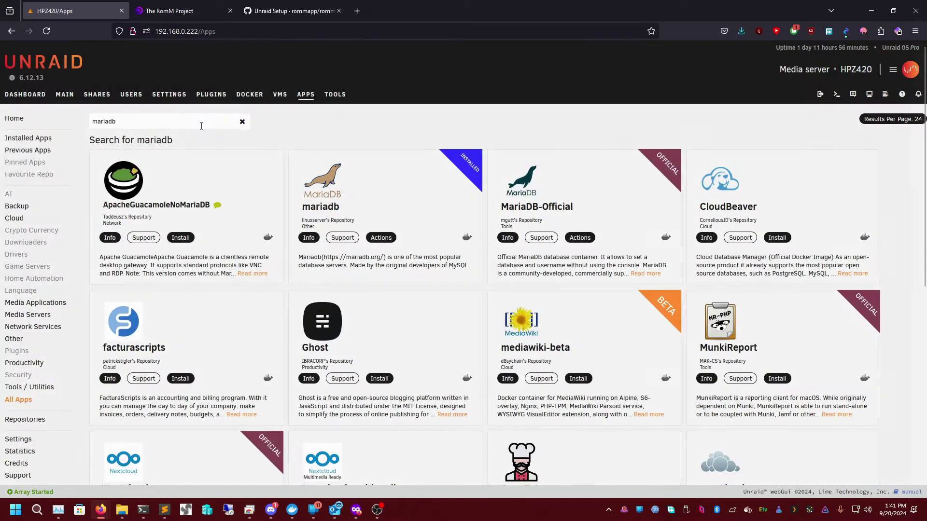
Search the app catalogue for "romm" and open the details of the romm app
double_click(197, 116)
text(romm)
key(Return)
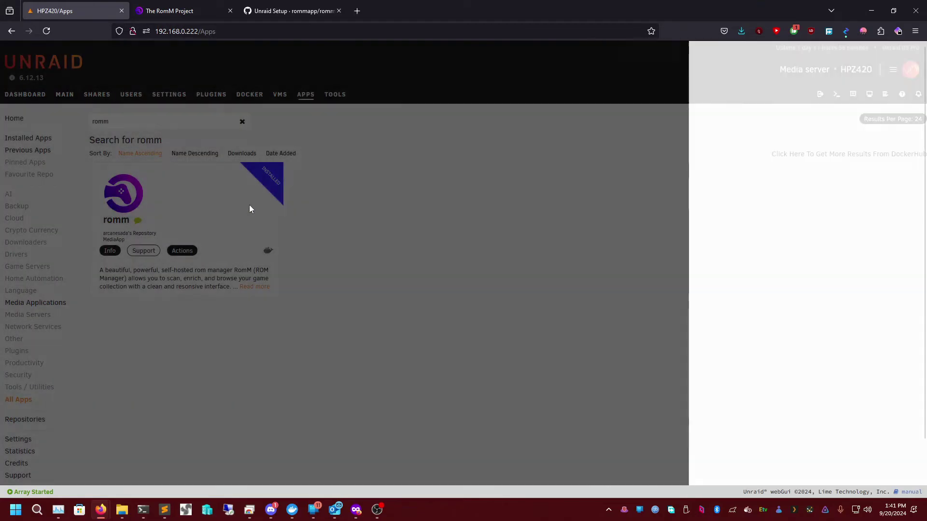
click(250, 206)
click(254, 206)
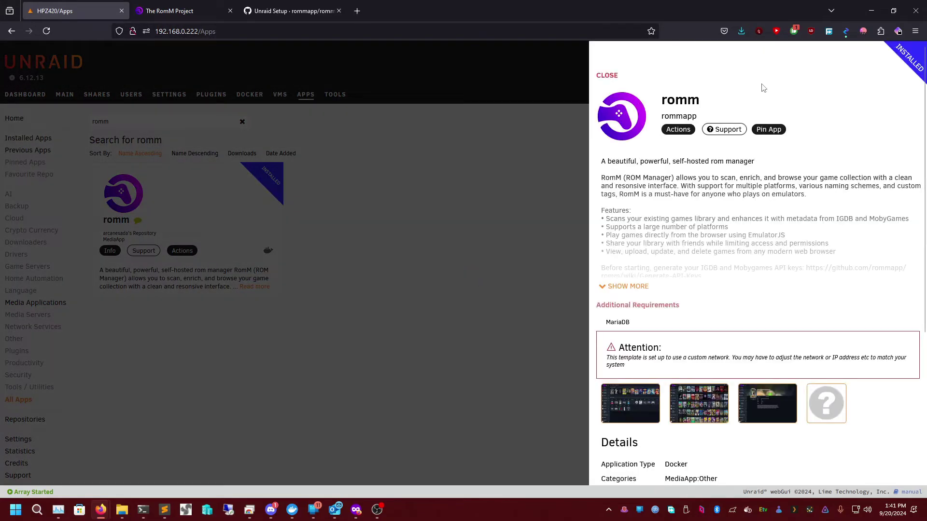
Open the container template of the romm app and choose "Custom : romm" as its network type
click(686, 130)
click(697, 159)
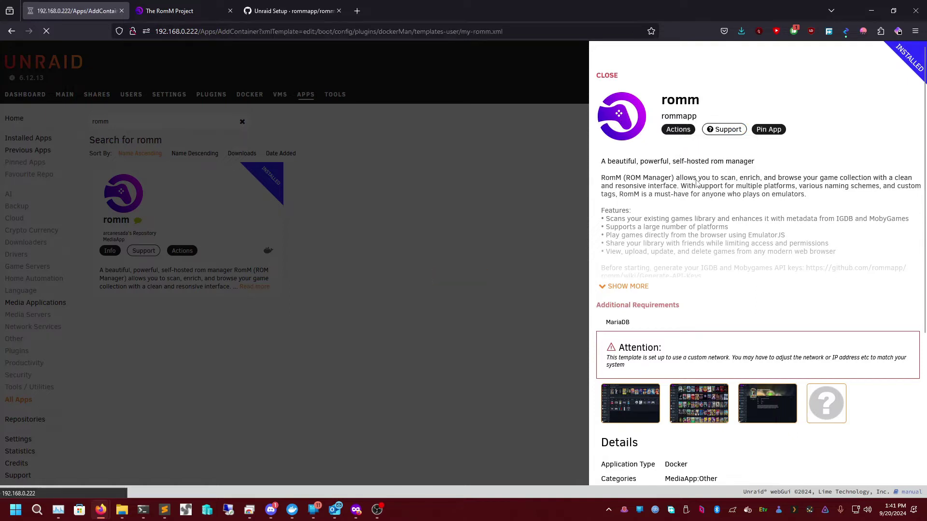
double_click(381, 161)
click(380, 160)
scroll(371, 338, down, 2)
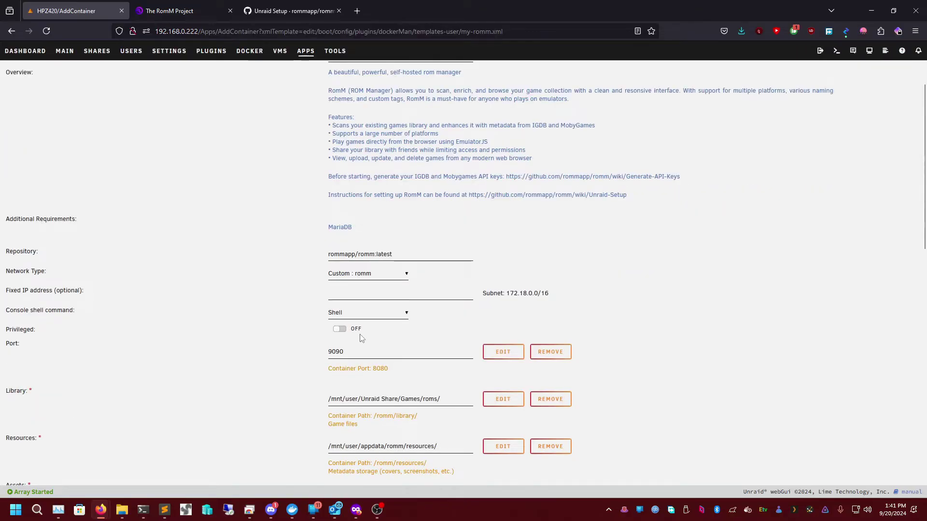
click(362, 275)
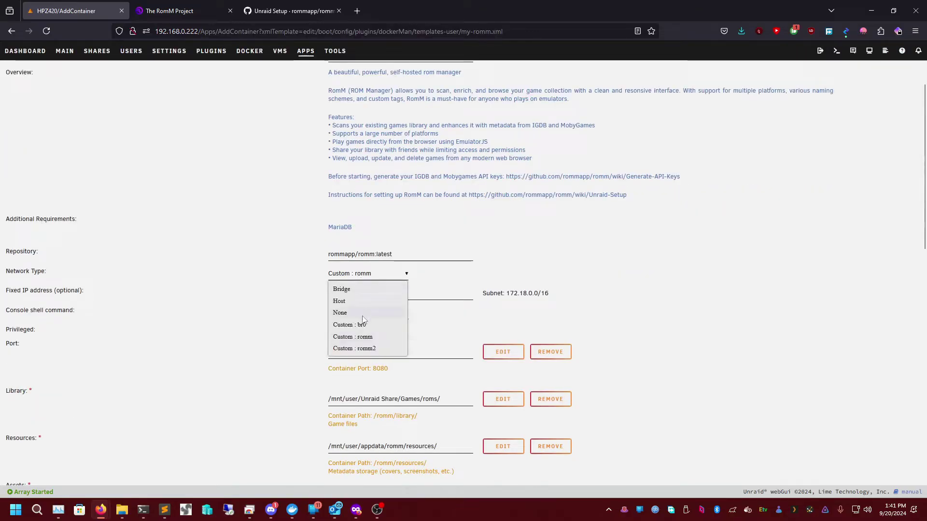
click(359, 337)
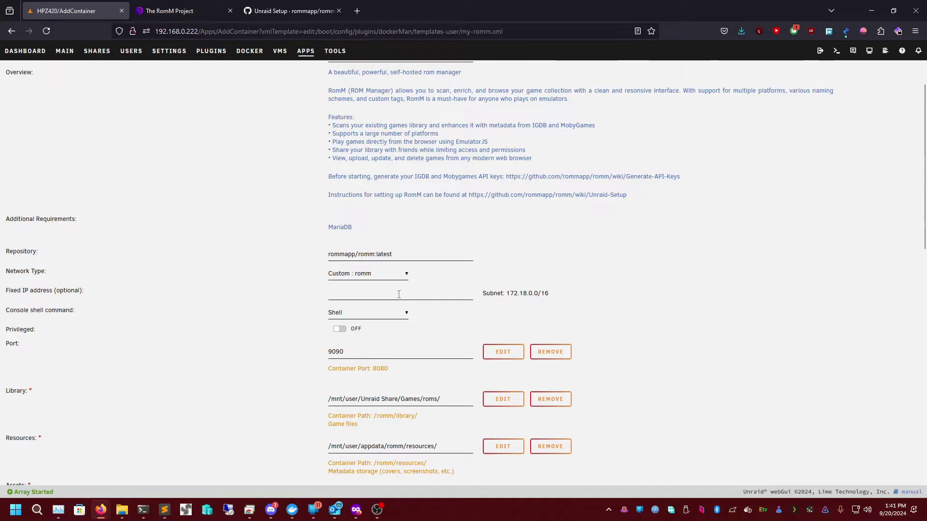
Examine the romm template's host and container ports and the Library path for the game files
scroll(391, 277, down, 1)
double_click(355, 304)
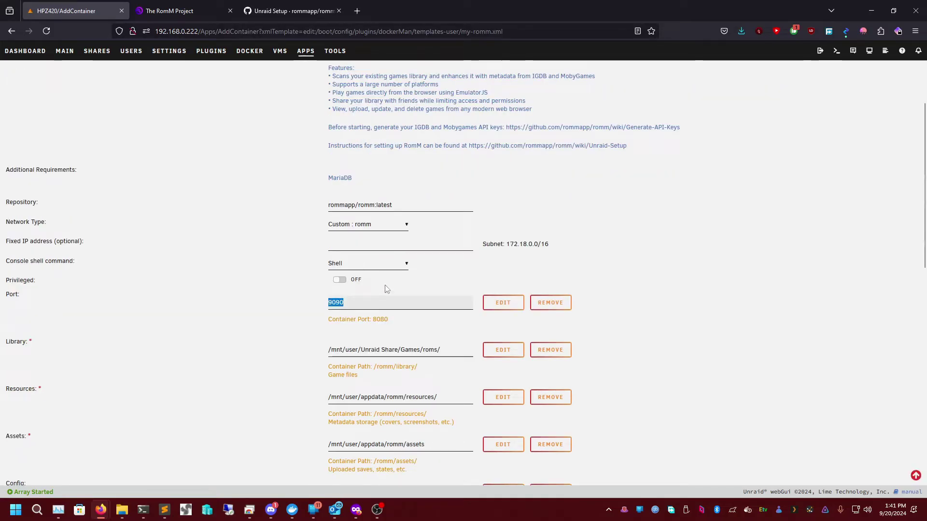
click(373, 322)
triple_click(373, 322)
double_click(378, 307)
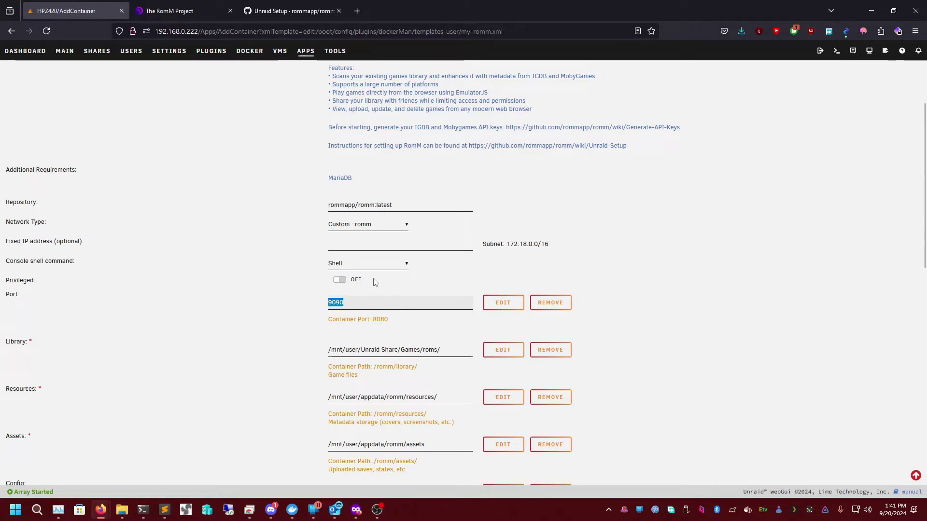
click(371, 309)
scroll(384, 386, down, 1)
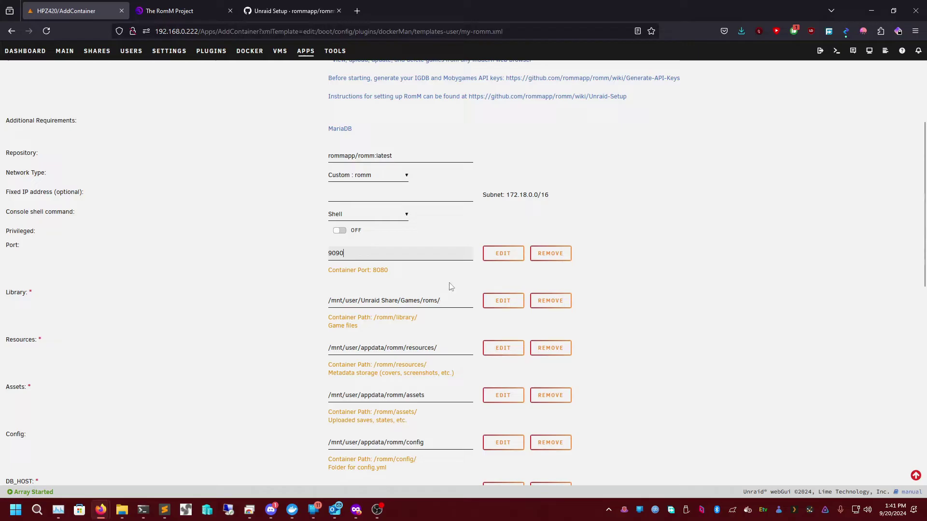
click(451, 298)
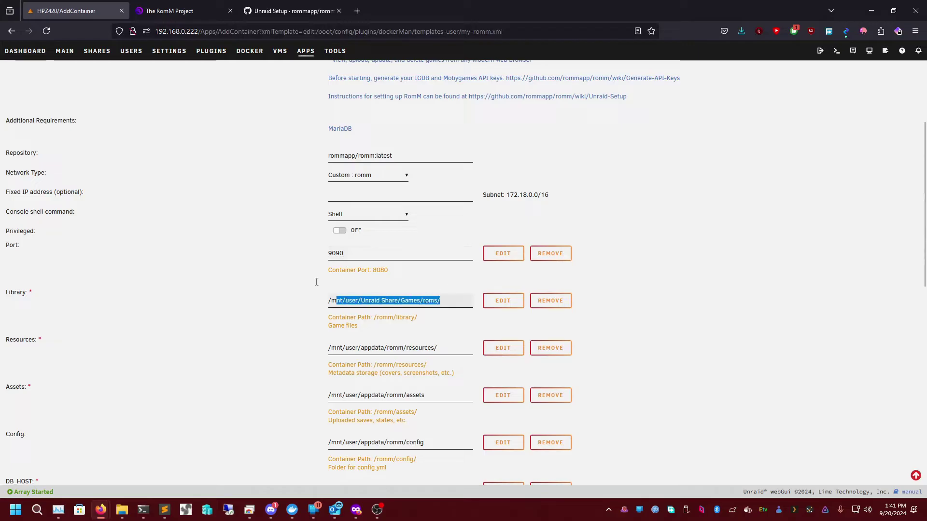
click(389, 295)
key(alt+Tab)
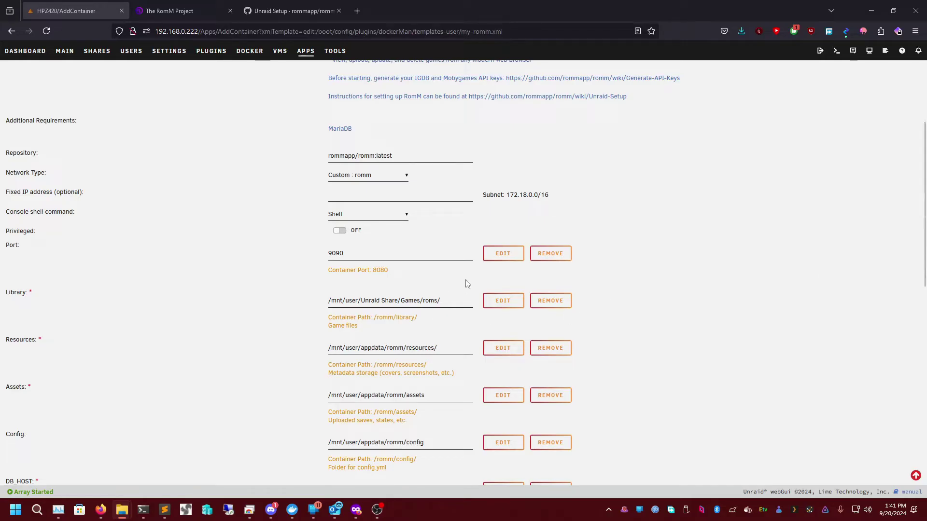
Clear the Library path back to /mnt and browse through the folder tree to set it to /mnt/user/Unraid Share/Games/roms/
click(371, 301)
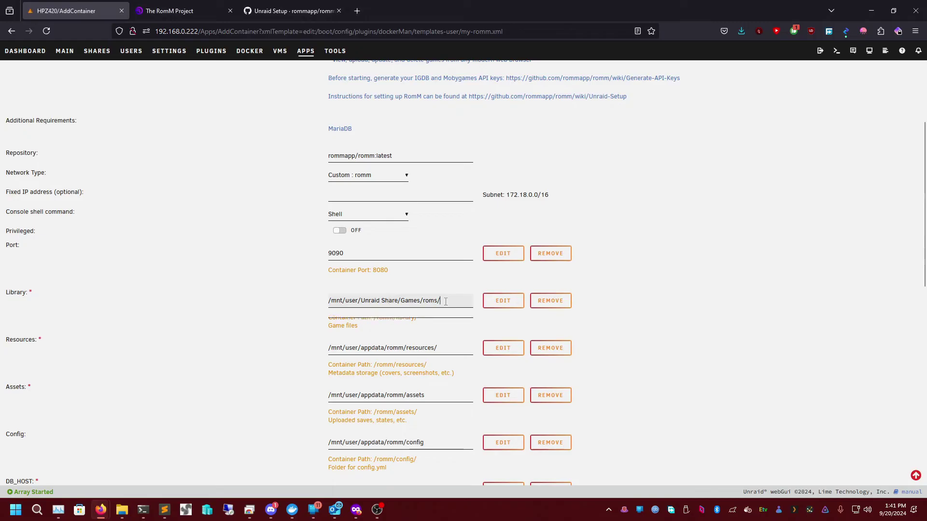
drag(452, 303, 352, 301)
key(BackSpace)
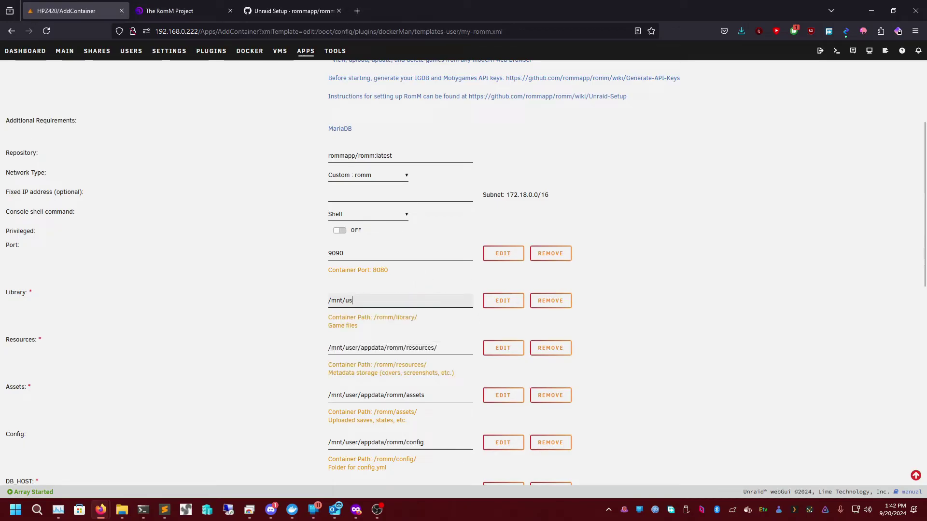
key(BackSpace)
key(BackSpace)
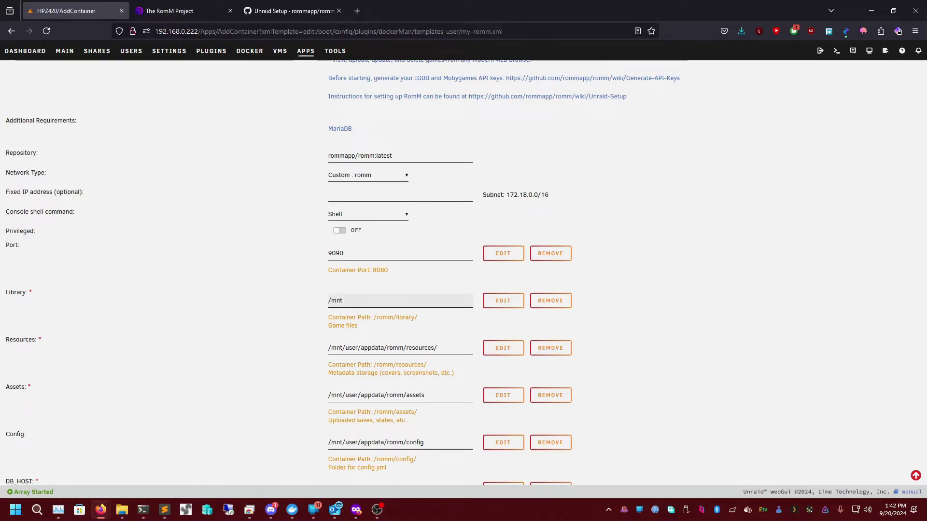
click(385, 299)
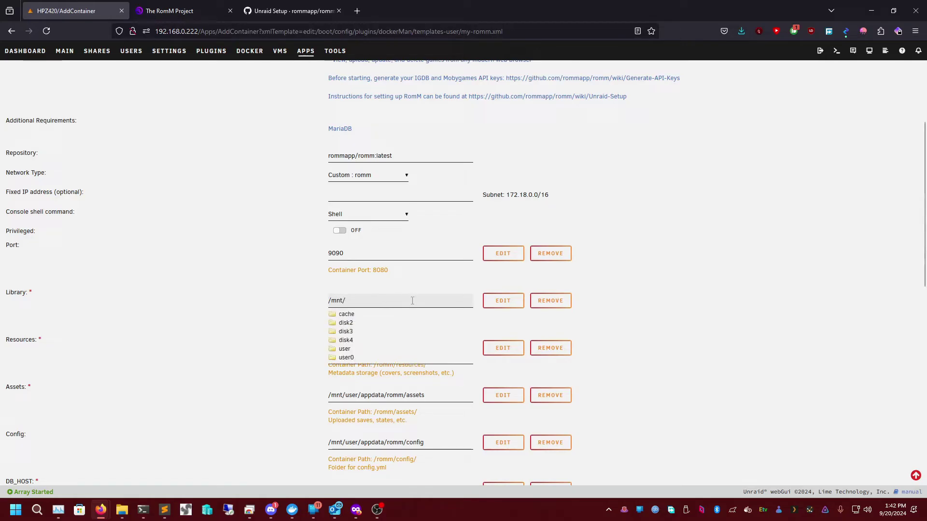
click(344, 349)
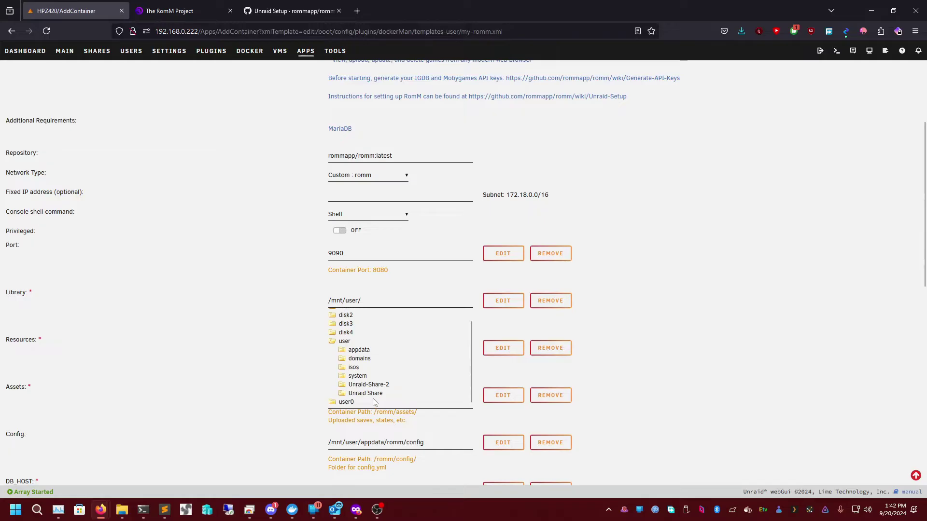
click(373, 394)
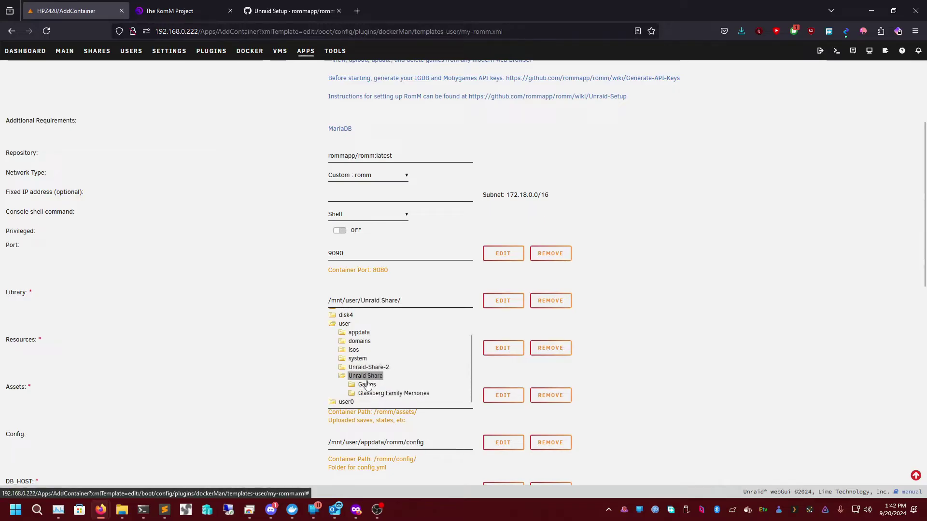
click(368, 384)
click(374, 393)
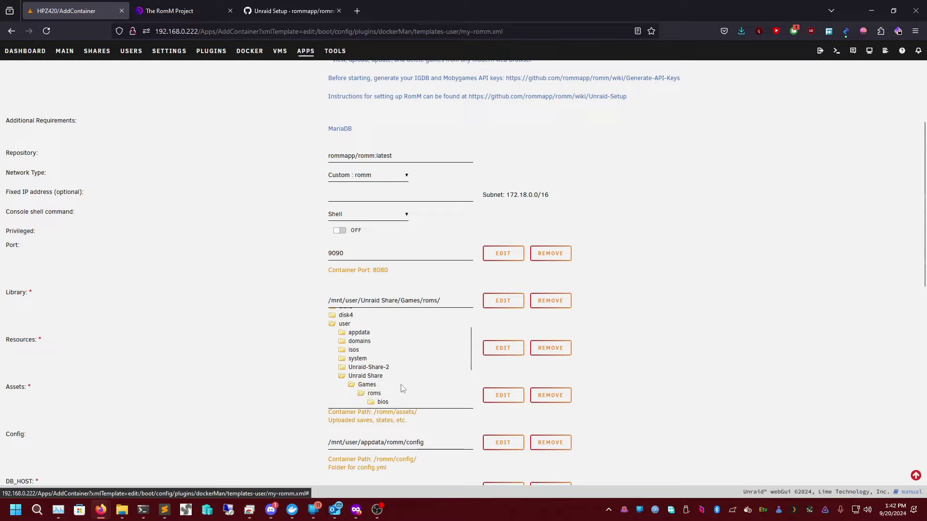
click(668, 279)
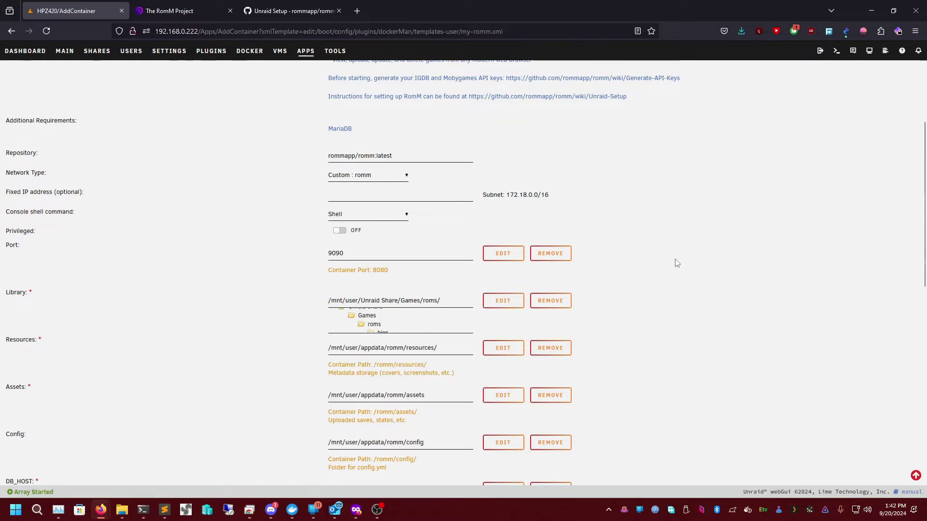
Examine the host paths set for Resources, Assets and Config in the romm template
scroll(647, 285, down, 2)
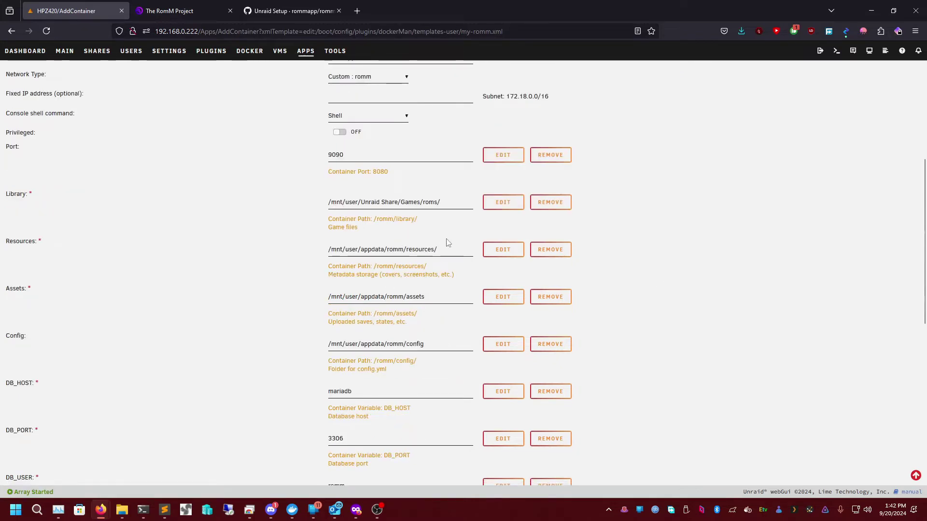
triple_click(443, 252)
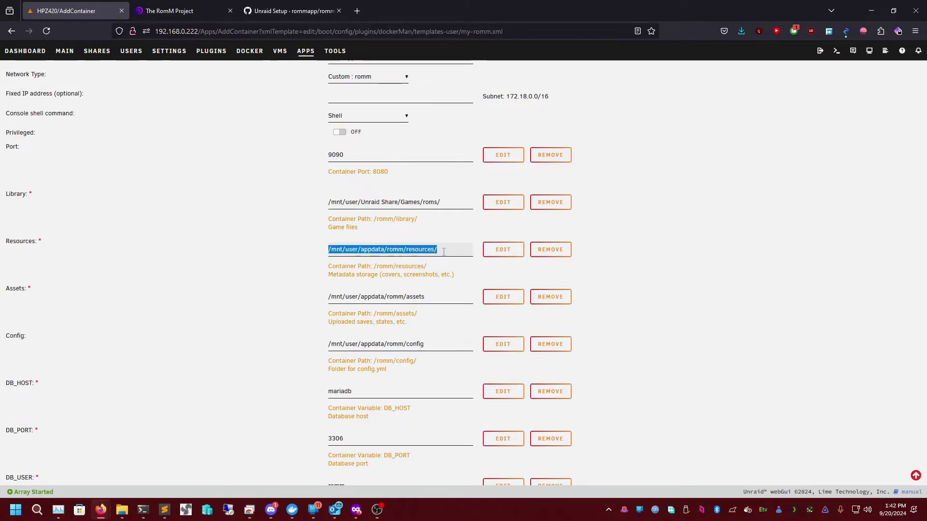
click(433, 294)
click(428, 345)
click(282, 339)
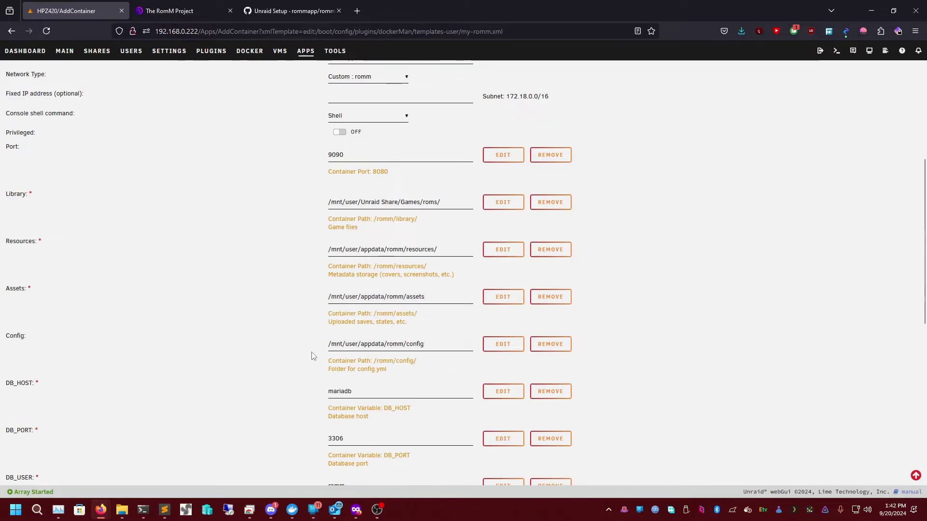
key(alt+Tab)
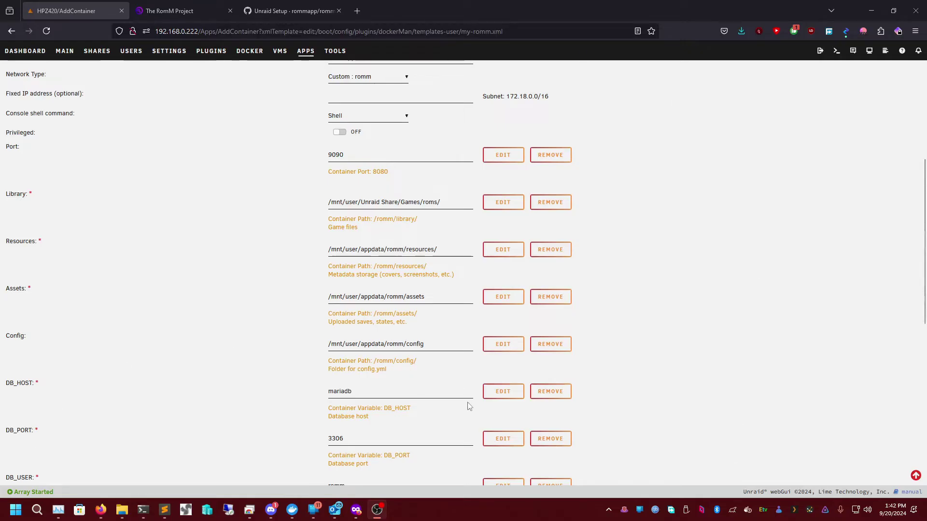
click(430, 350)
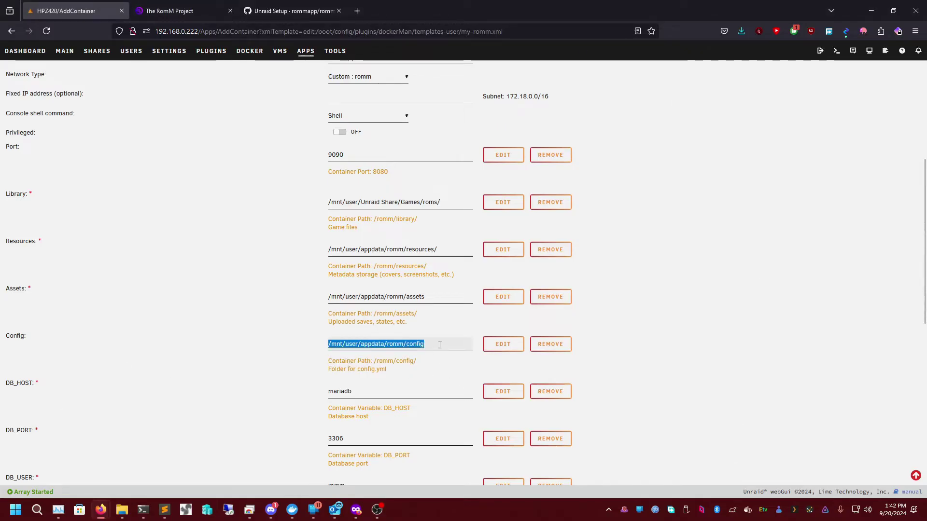
scroll(320, 331, down, 1)
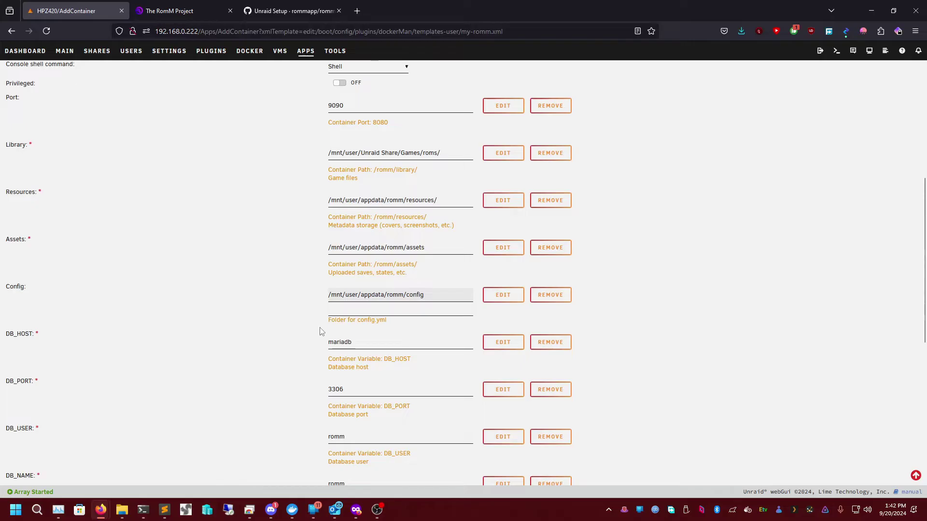
Examine the romm template's database settings: DB_HOST, DB_PORT, DB_USER, DB_NAME and DB_PASSWD
click(379, 342)
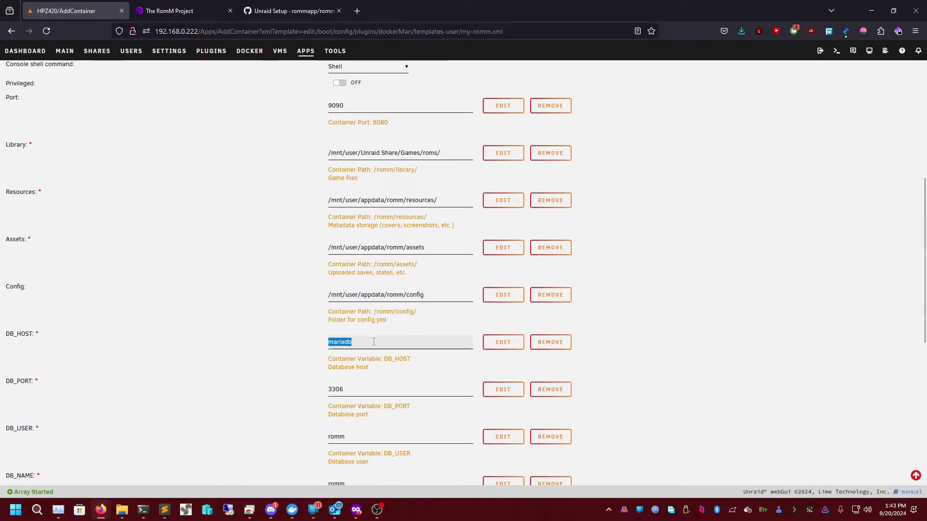
click(276, 368)
scroll(277, 367, down, 2)
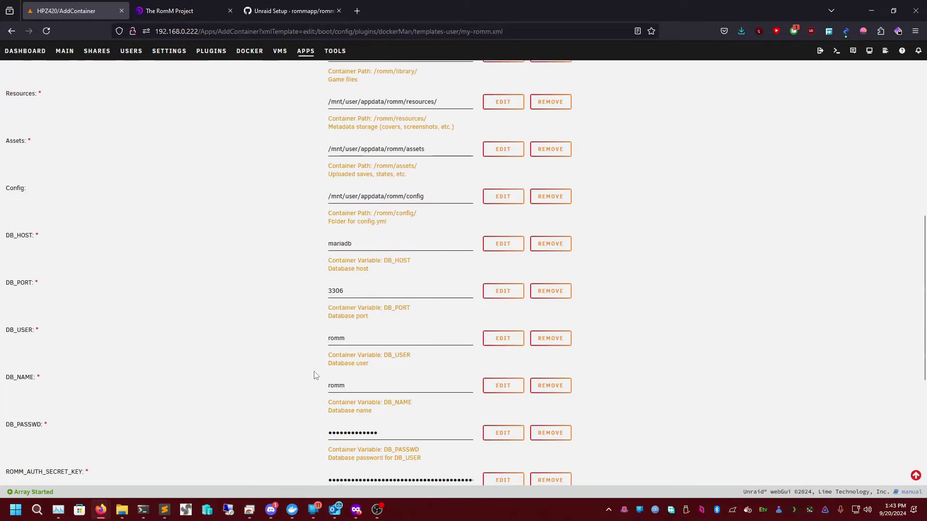
click(367, 289)
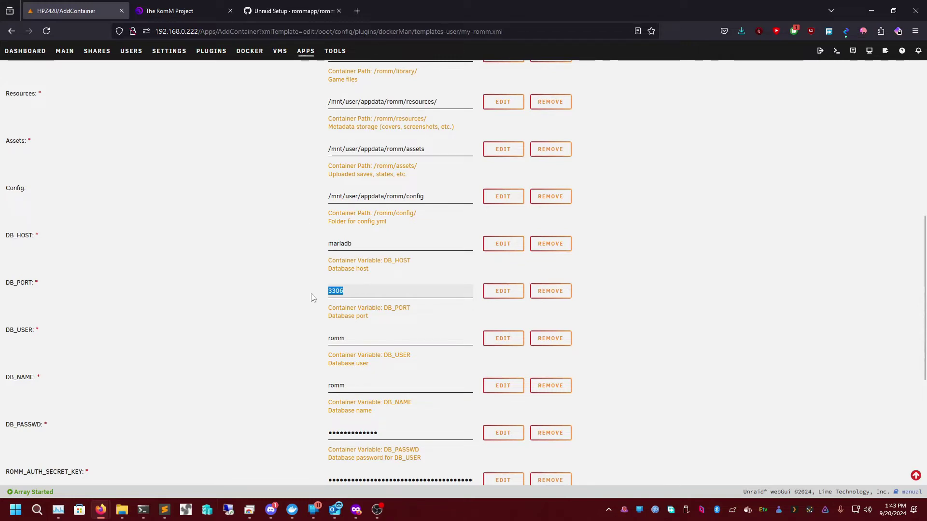
click(353, 291)
double_click(360, 243)
click(361, 243)
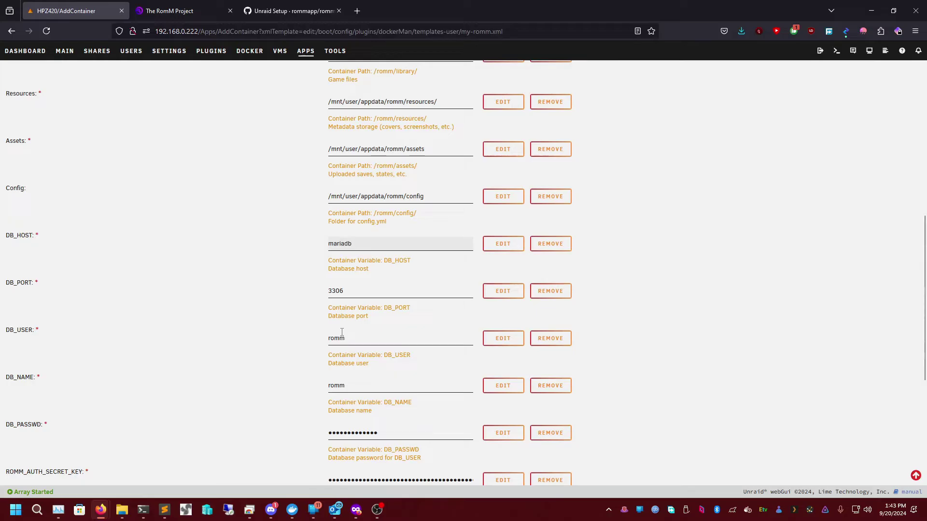
double_click(351, 337)
double_click(358, 387)
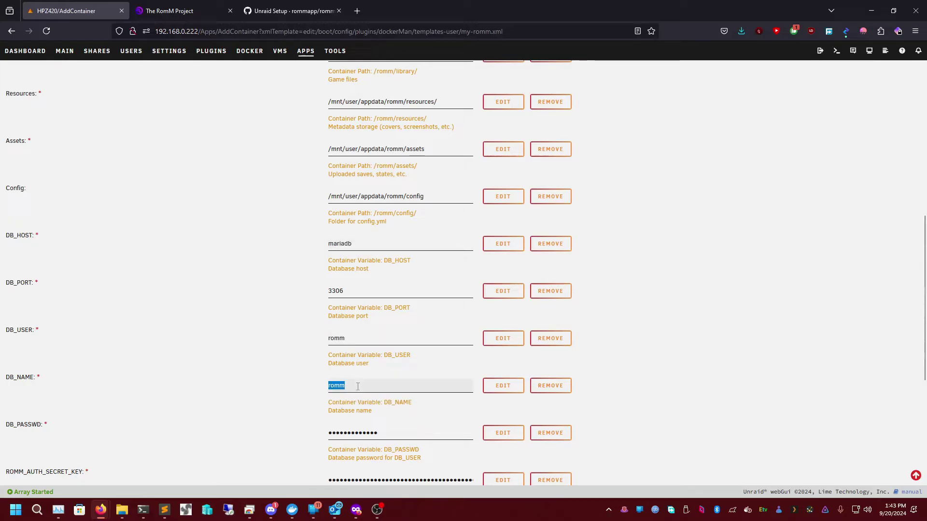
click(358, 387)
scroll(458, 376, down, 1)
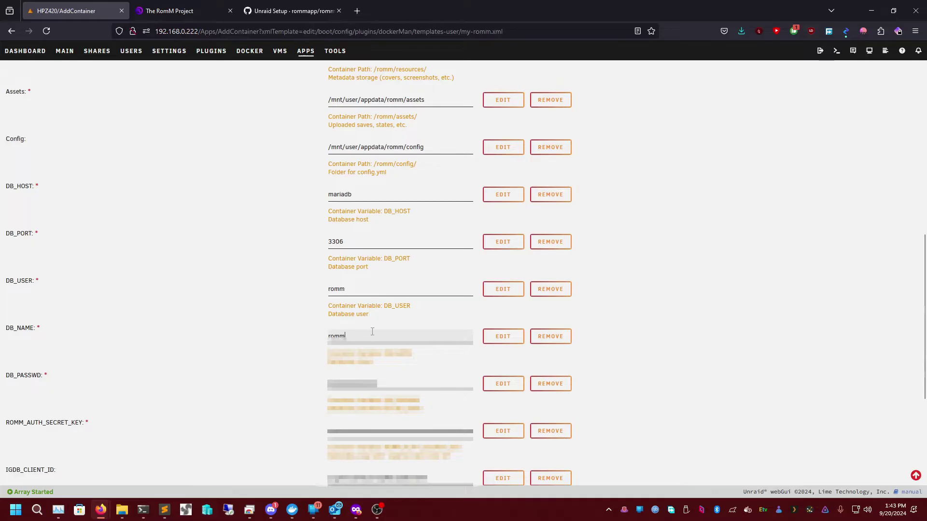
scroll(372, 331, down, 1)
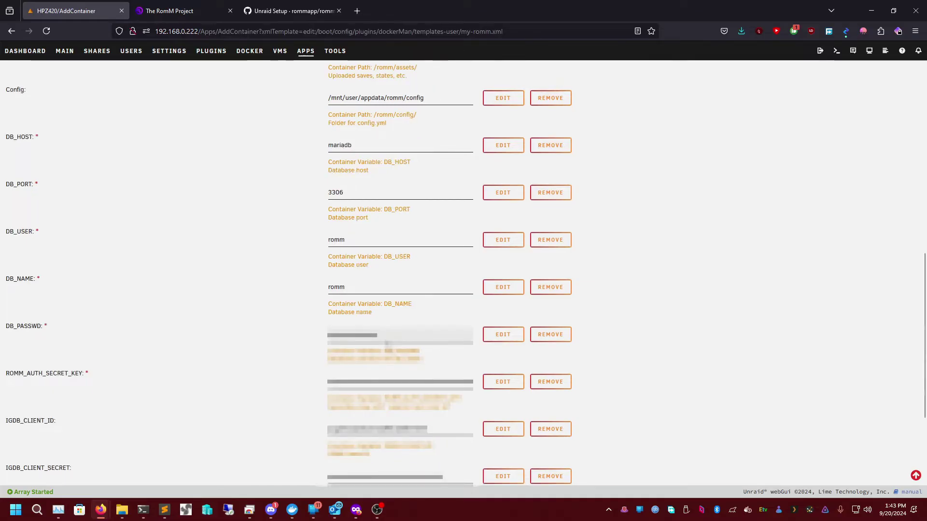
scroll(366, 286, down, 2)
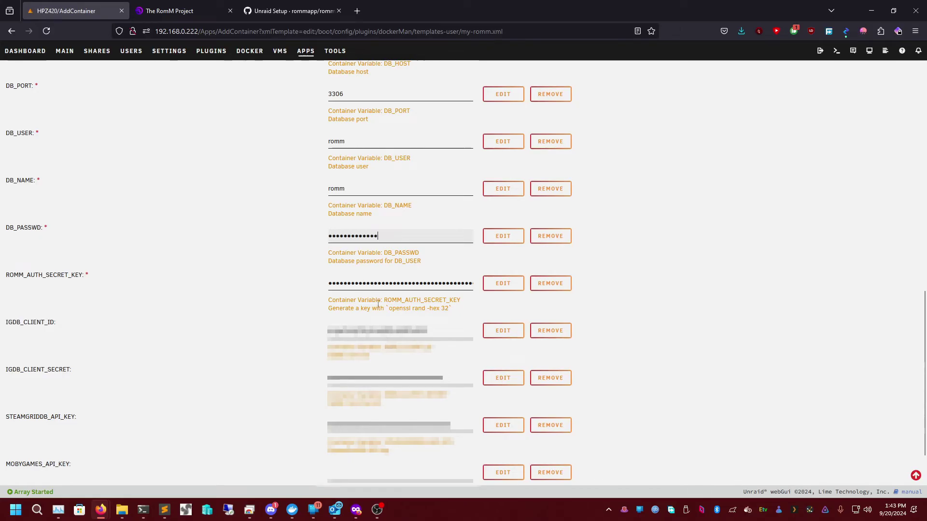
Copy the command "openssl rand -hex 32" from the ROMM_AUTH_SECRET_KEY description, run it in the server's web terminal, and return to the template
scroll(379, 303, up, 1)
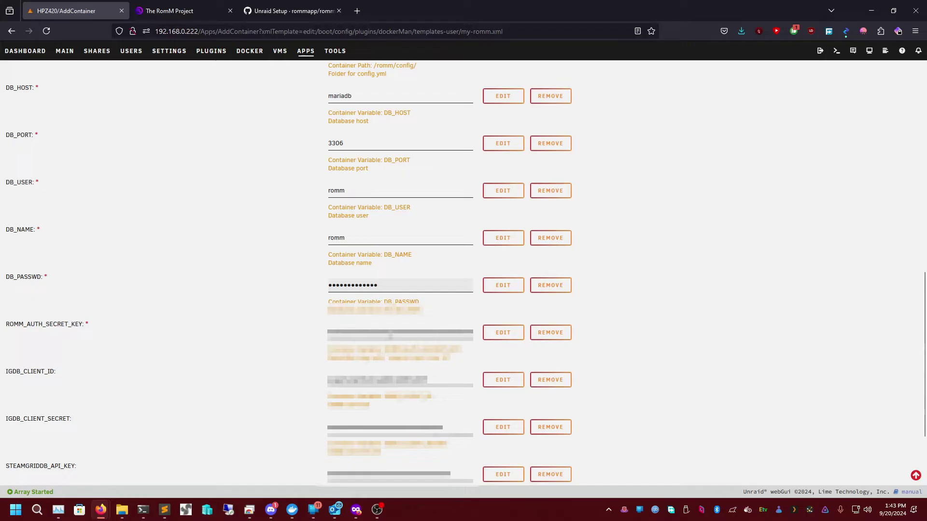
drag(389, 357, 454, 358)
right_click(449, 357)
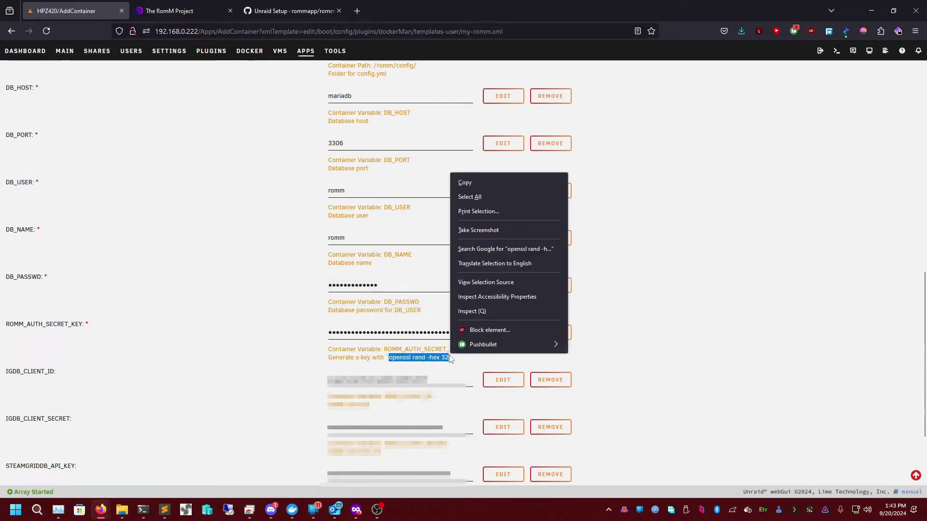
click(465, 178)
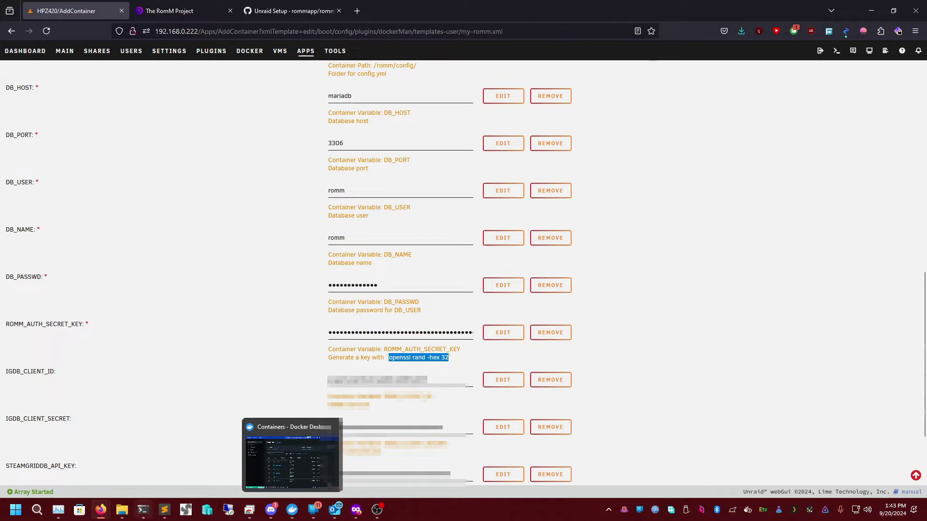
mouse_move(100, 509)
click(352, 459)
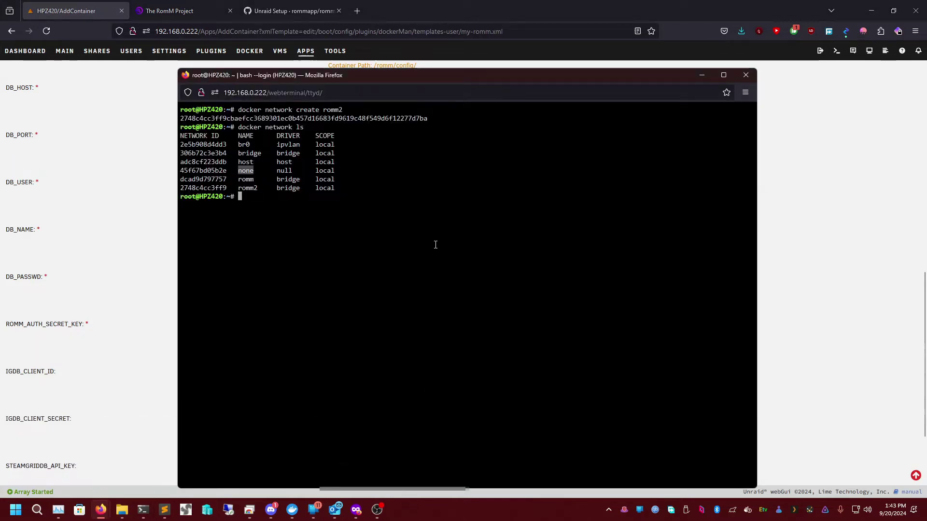
right_click(360, 254)
click(379, 325)
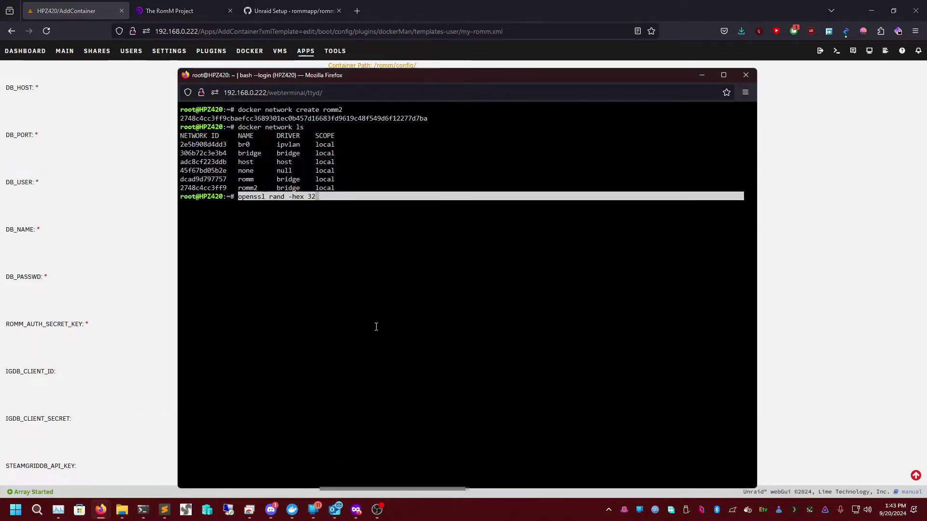
key(Return)
click(90, 285)
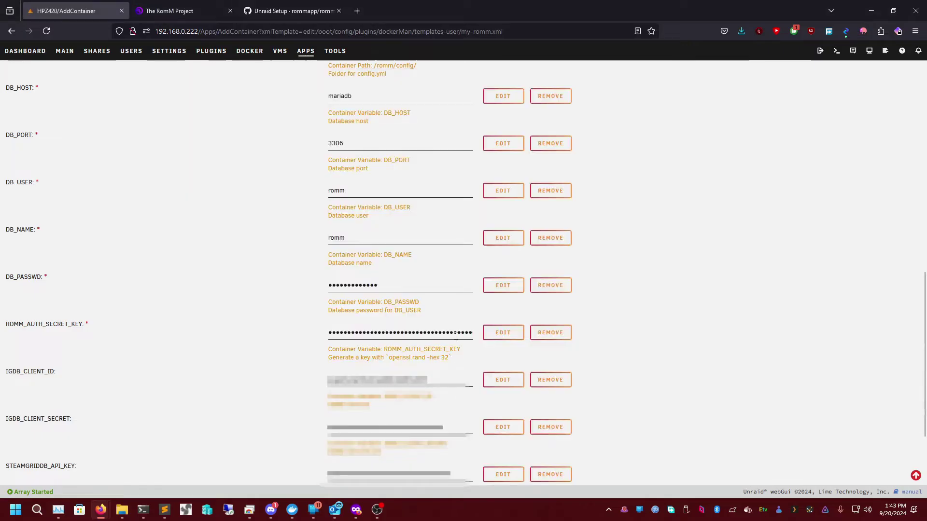
Check the IGDB_CLIENT_ID field, consult the RomM wiki's Generate API Keys page, and open its linked IGDB API documentation in a new tab
triple_click(372, 378)
click(373, 374)
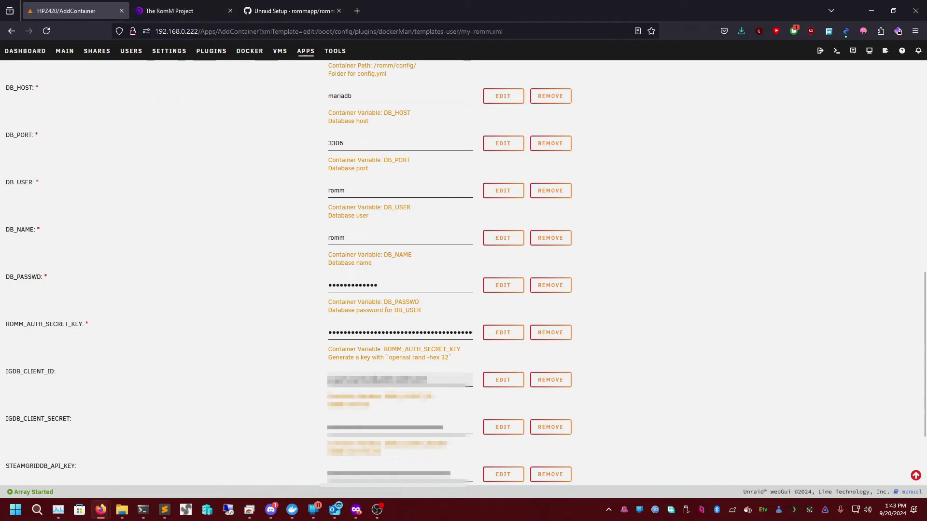
click(290, 11)
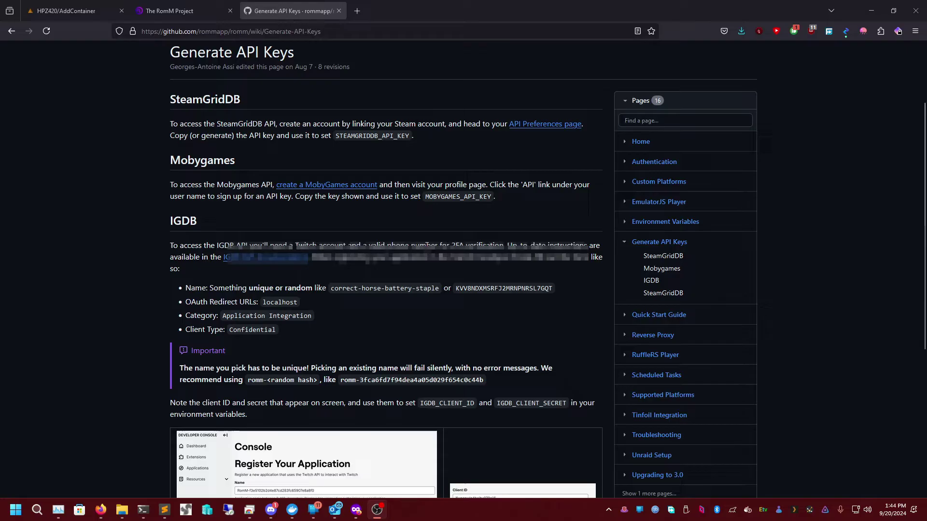
triple_click(351, 254)
double_click(351, 255)
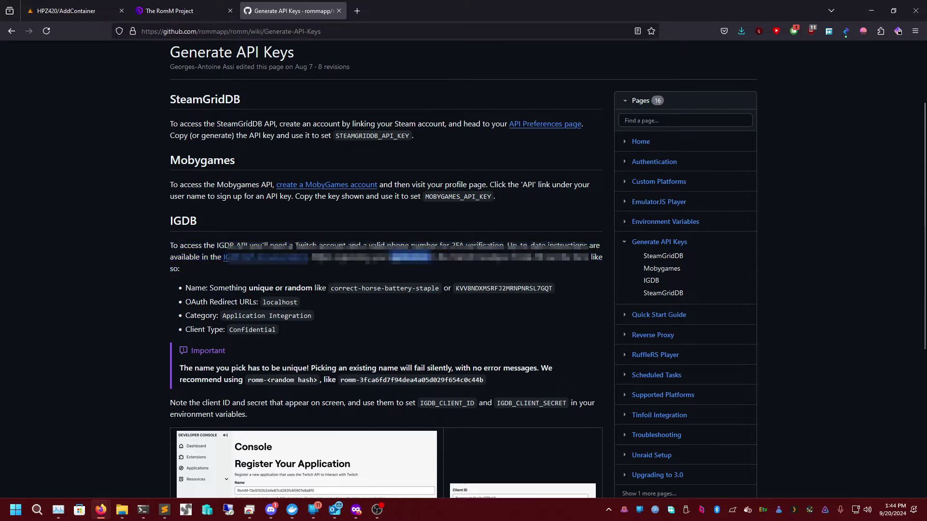
right_click(279, 259)
click(311, 230)
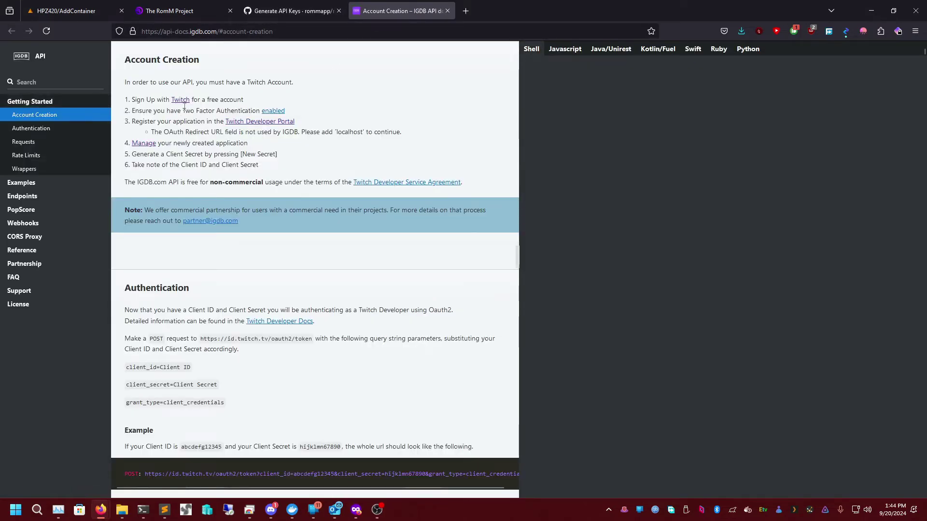
View the Twitch sign-up link from the IGDB account creation instructions in a new tab, and return to the instructions
right_click(181, 101)
click(195, 110)
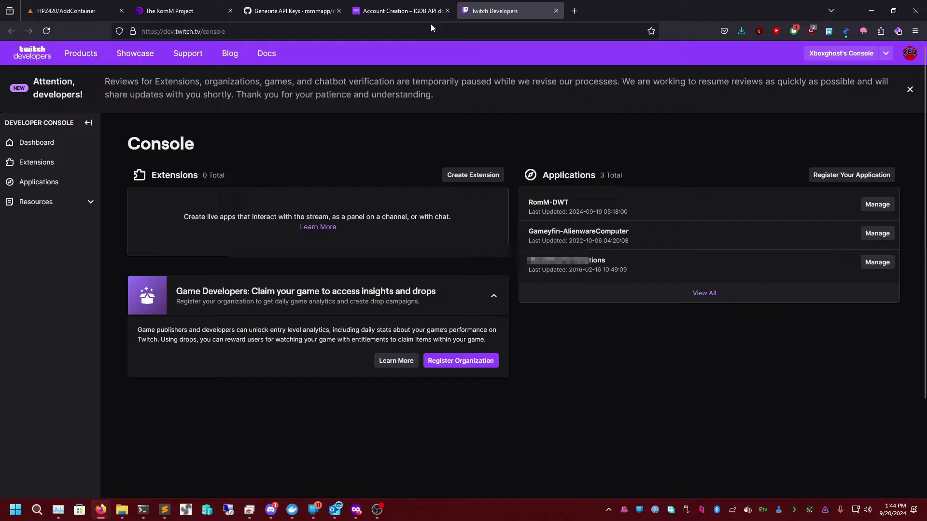
click(380, 19)
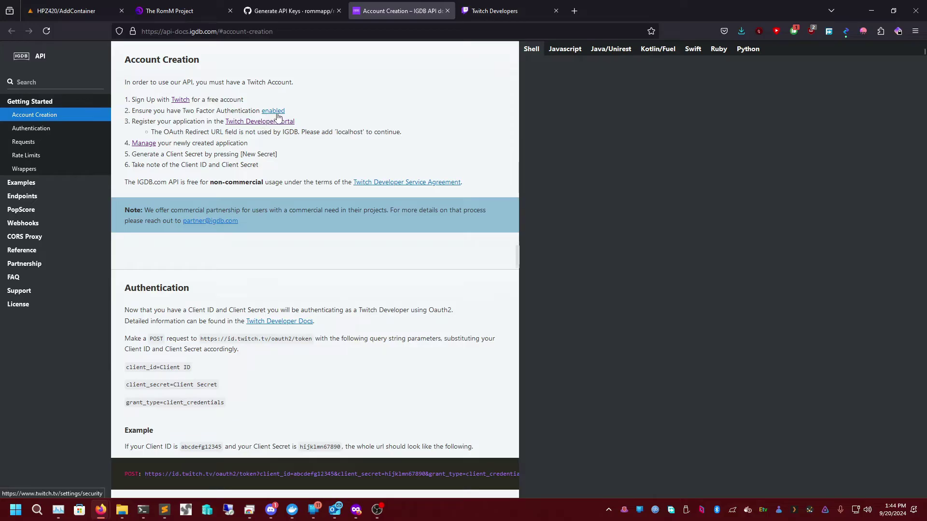
click(256, 122)
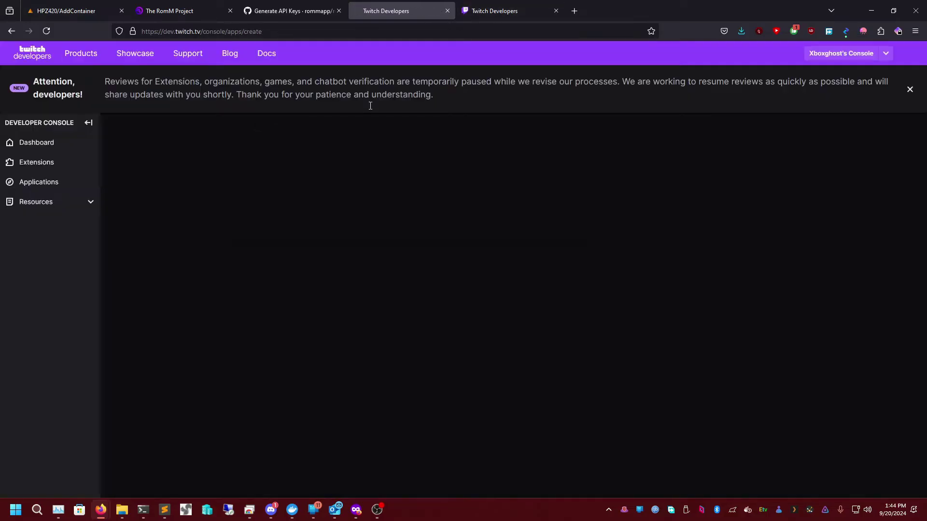
click(544, 12)
click(556, 10)
click(309, 11)
click(390, 12)
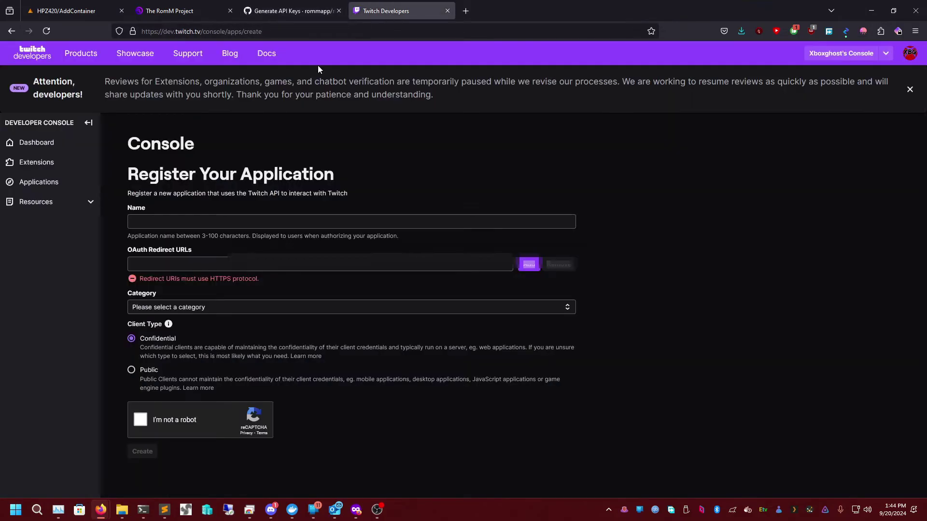
click(12, 31)
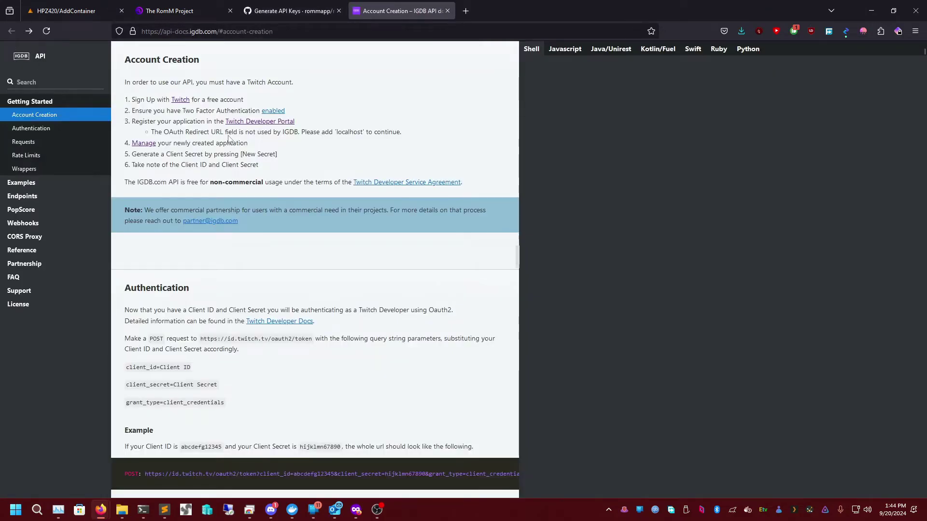
Open the Twitch Developer Portal link in a new tab and enter RommM-DemonWarriorTech as the new application's name
right_click(253, 119)
click(260, 130)
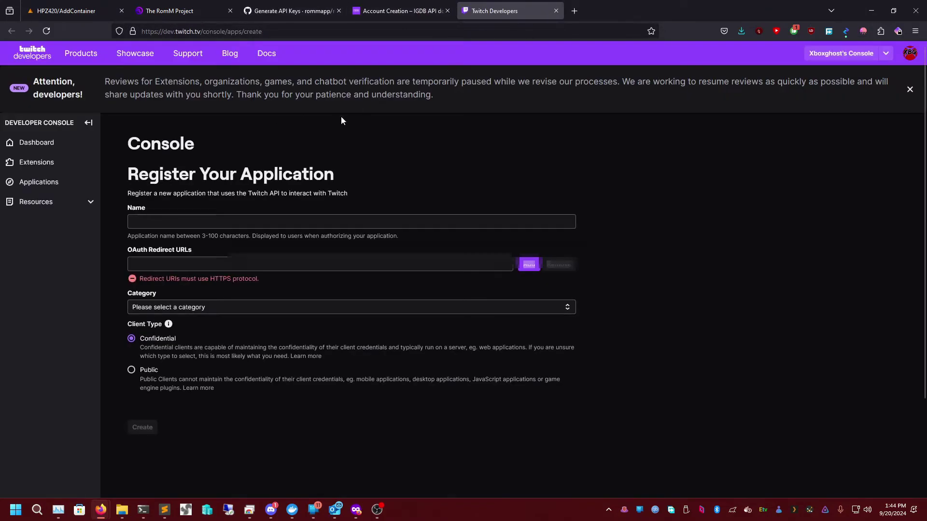
click(191, 220)
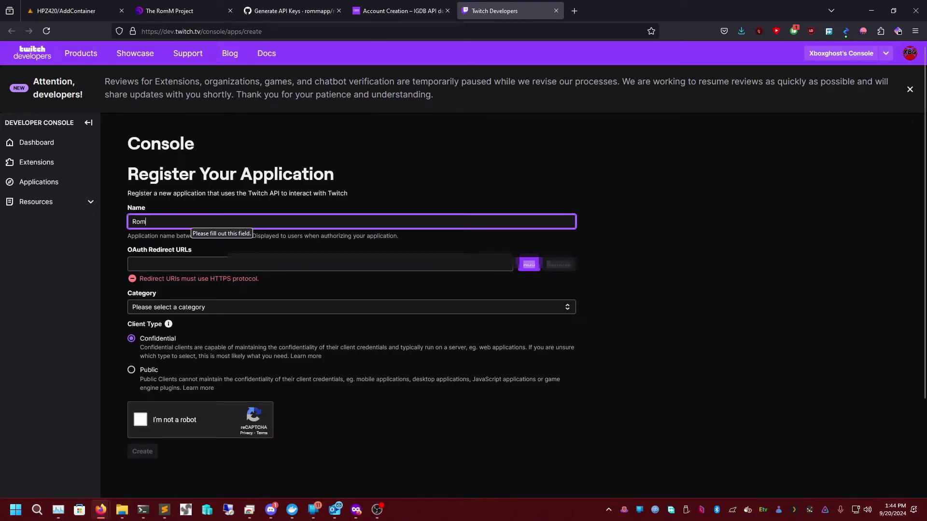
text(RommM-DemonWarriorTech)
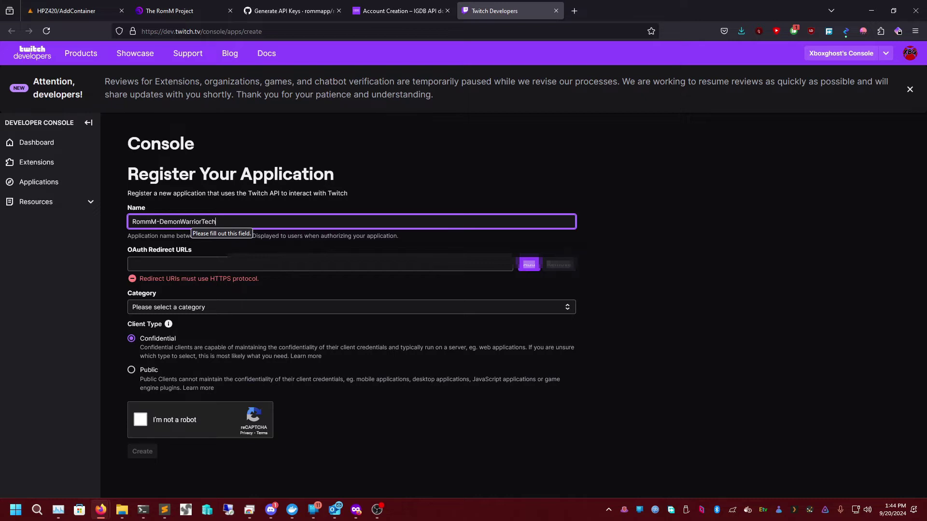
click(283, 269)
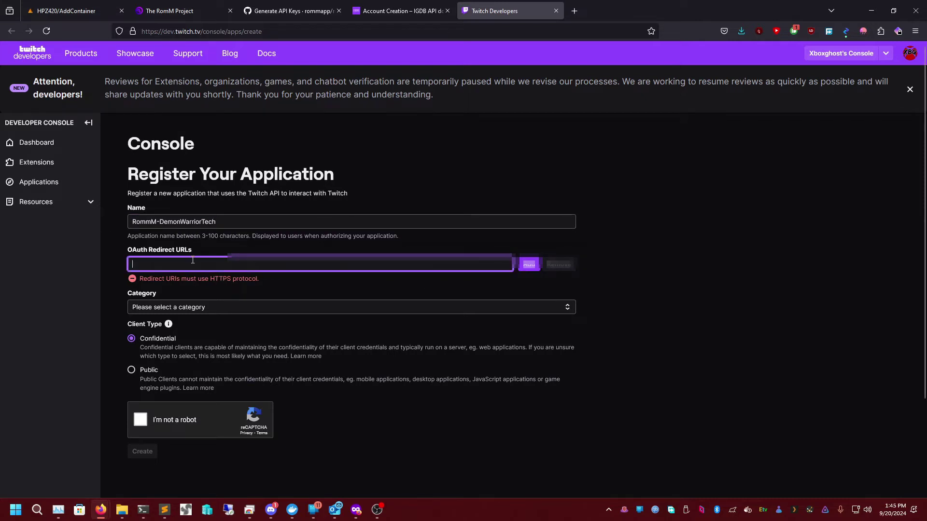
text(http:/)
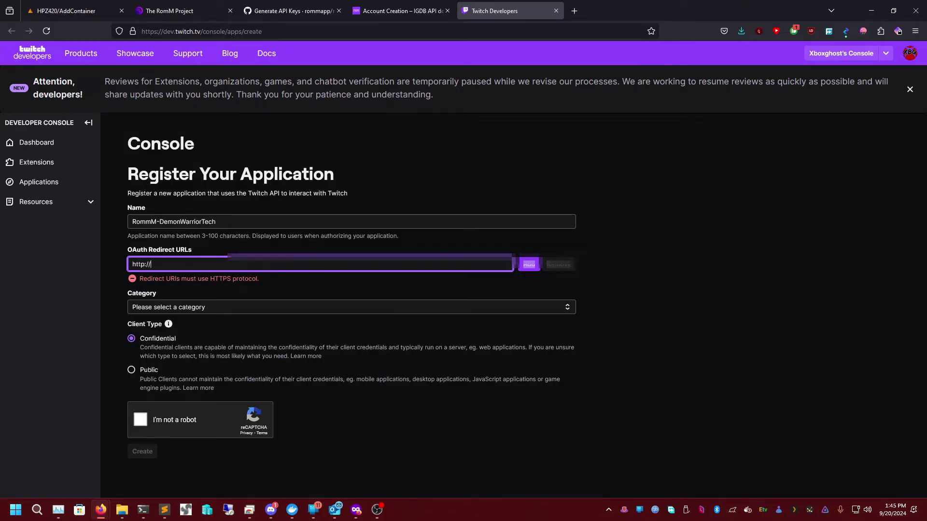
text(/localhost)
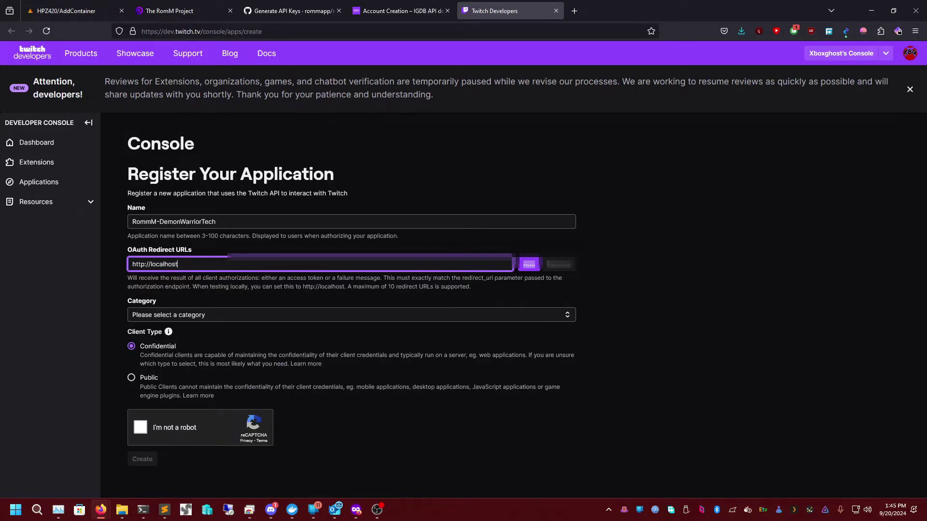
Set the application's category to Application Integration, checking the IGDB account creation instructions along the way
triple_click(306, 285)
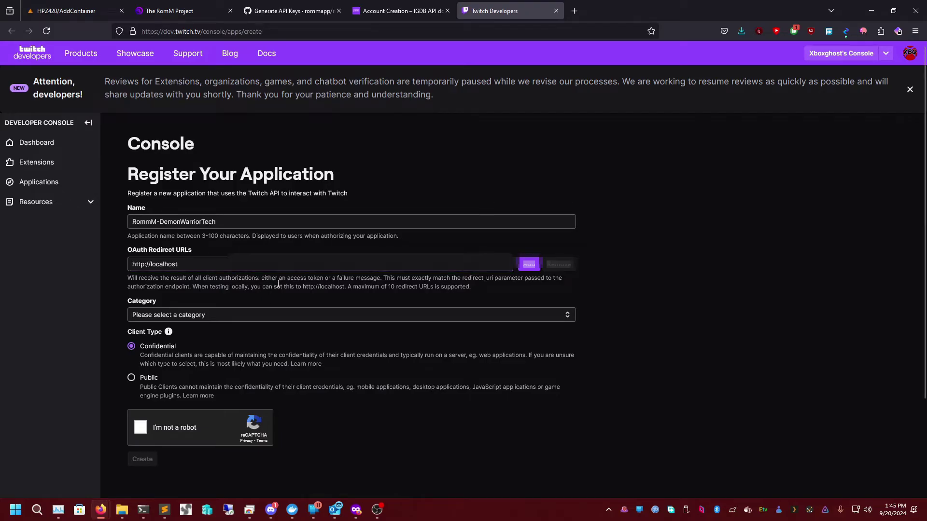
click(306, 286)
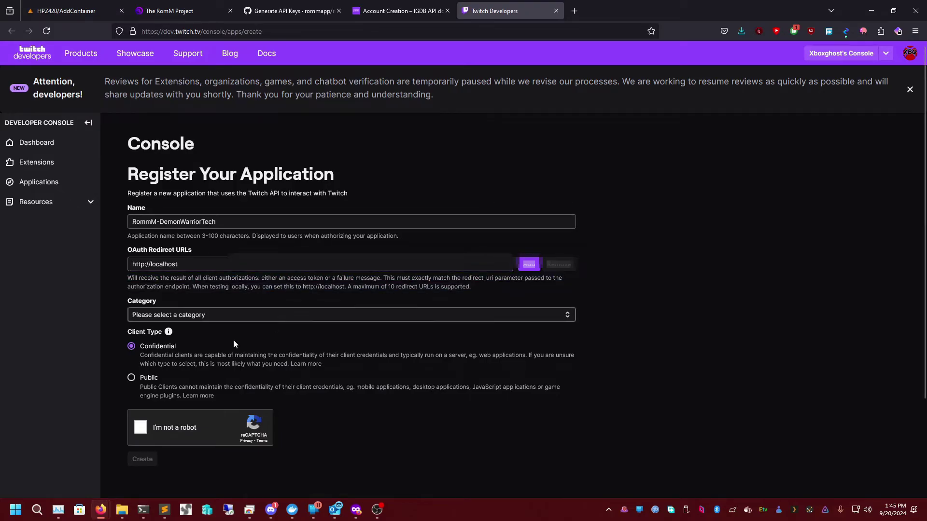
click(205, 316)
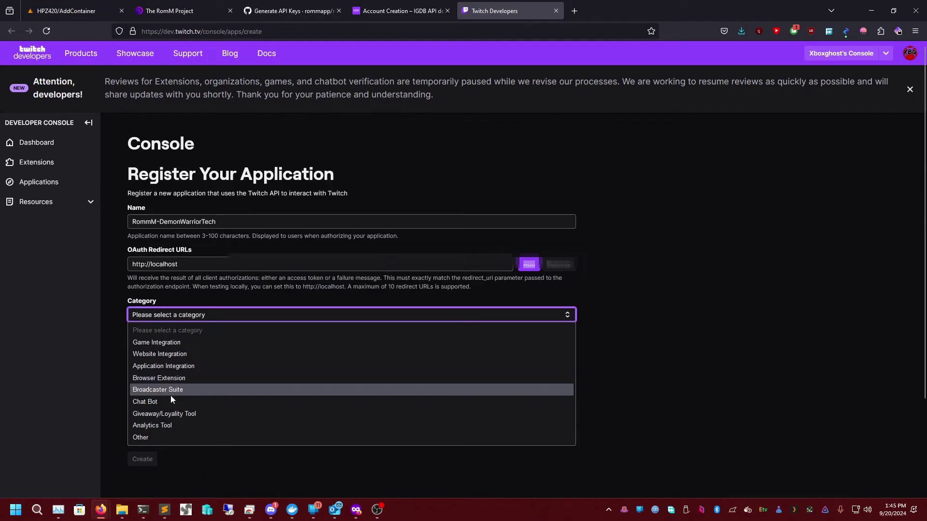
click(176, 370)
click(401, 11)
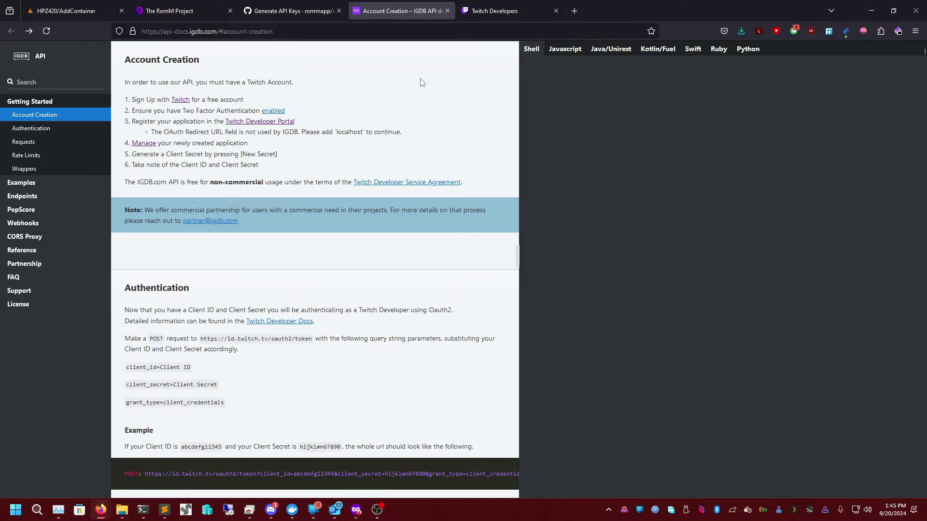
click(482, 12)
click(221, 319)
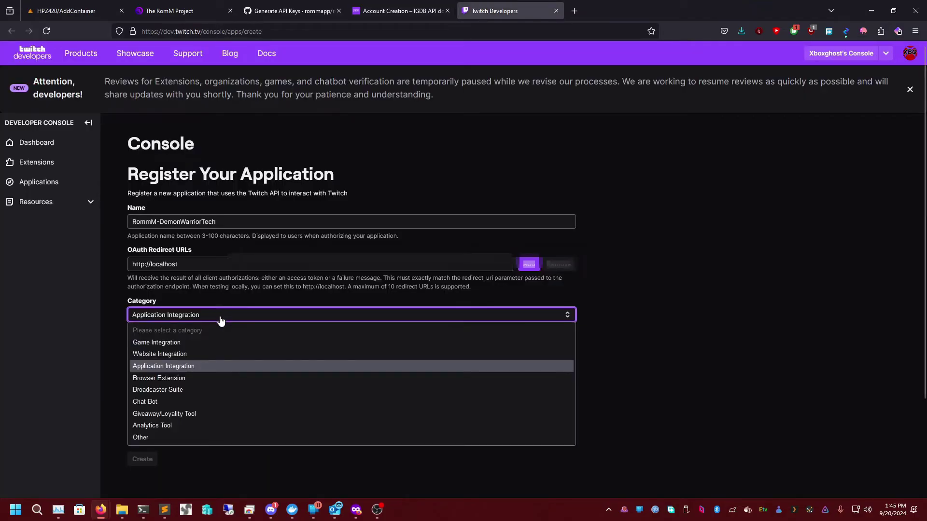
click(183, 367)
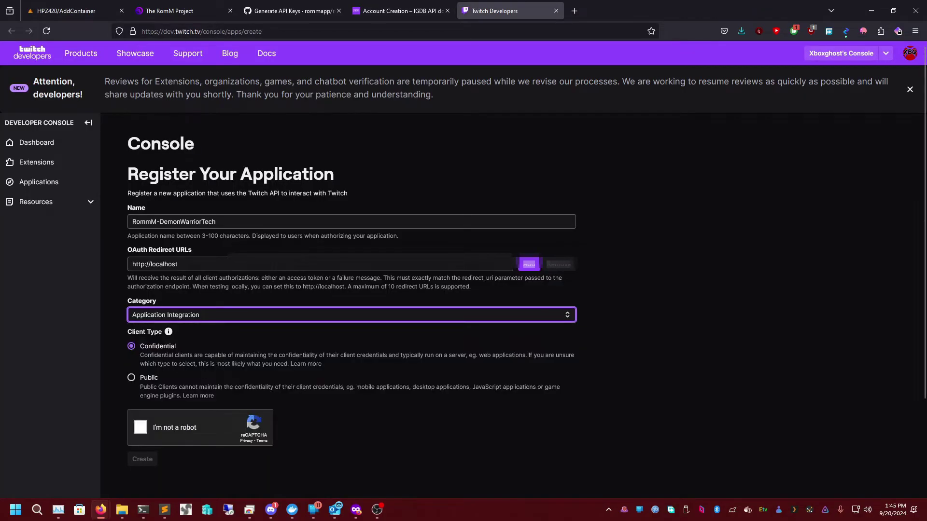
Complete the reCAPTCHA traffic lights check and create the Twitch application
key(alt+Tab)
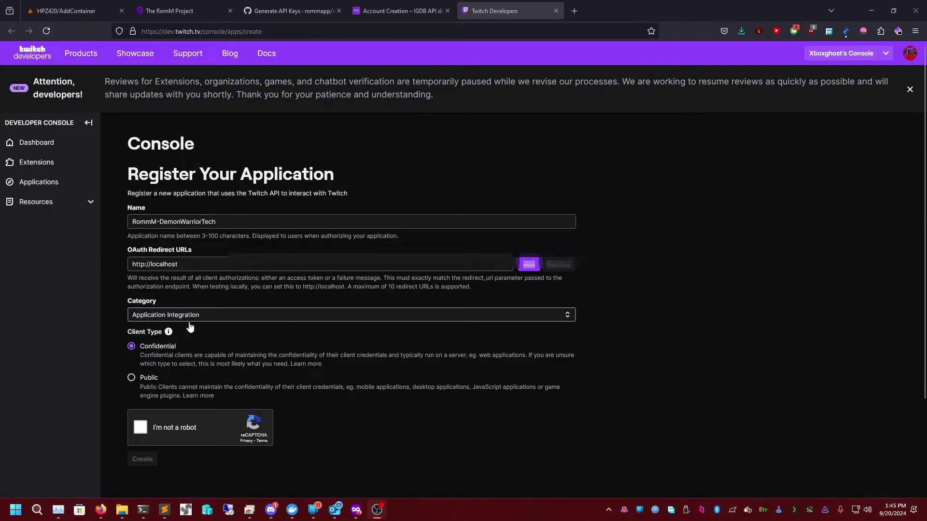
scroll(164, 394, down, 1)
click(140, 381)
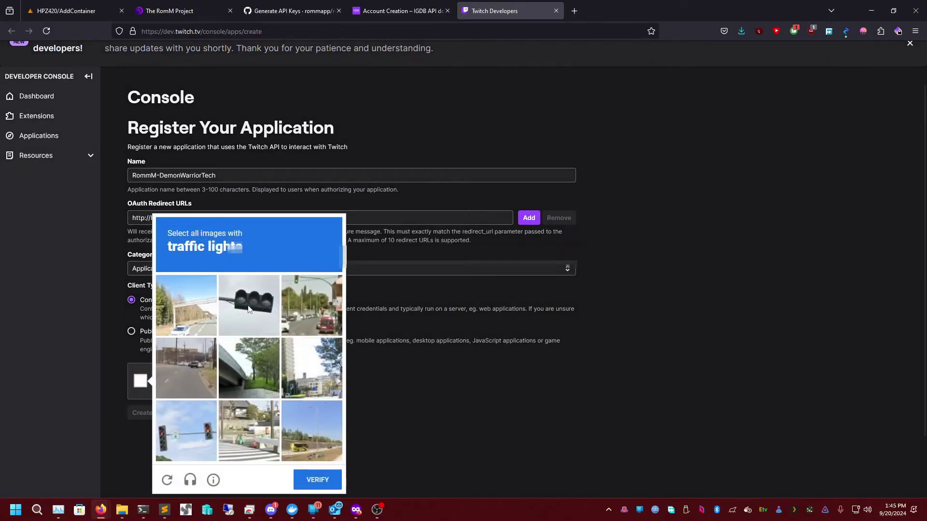
click(249, 309)
click(307, 302)
click(199, 435)
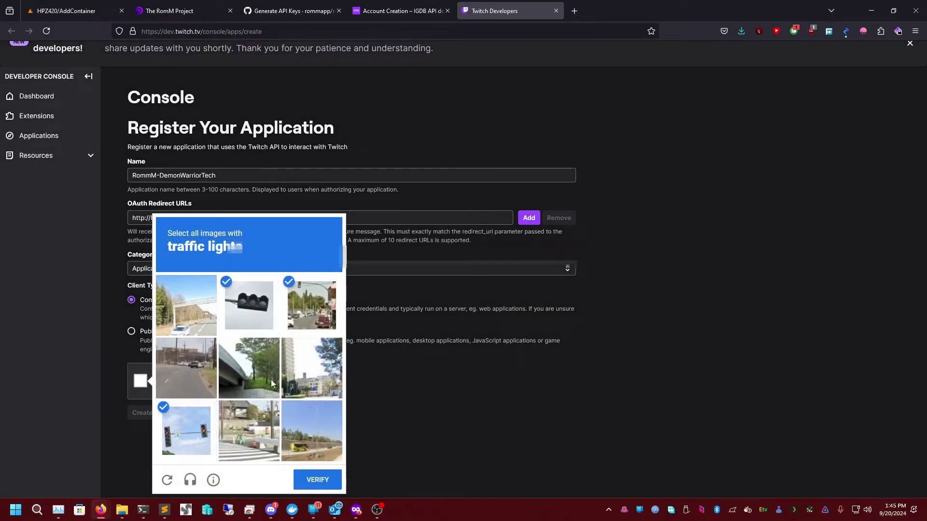
click(316, 480)
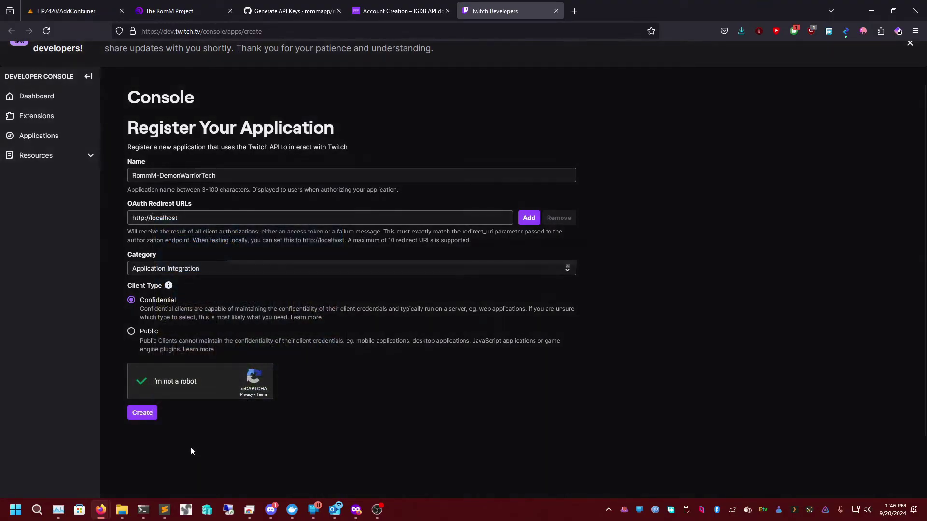
click(143, 413)
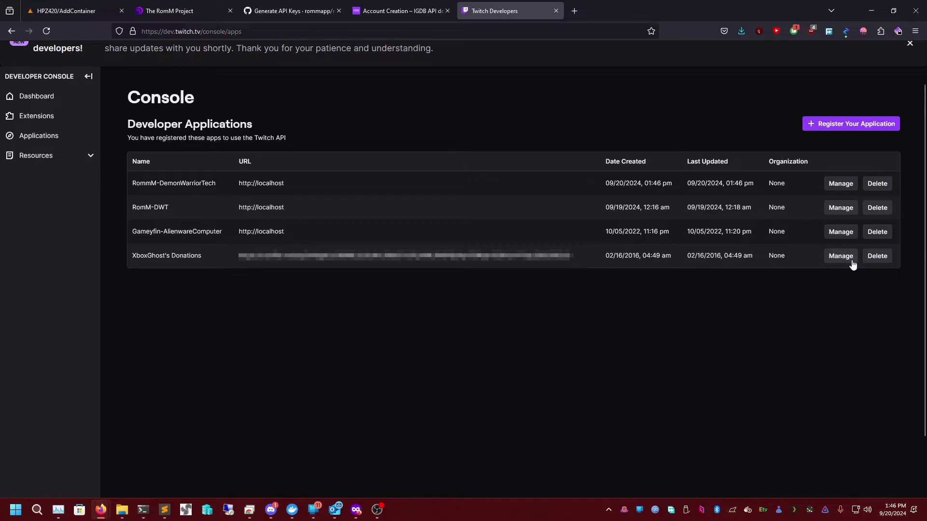
Delete the old donations application from 2016 and open the management page of RommM-DemonWarriorTech
click(876, 256)
click(510, 286)
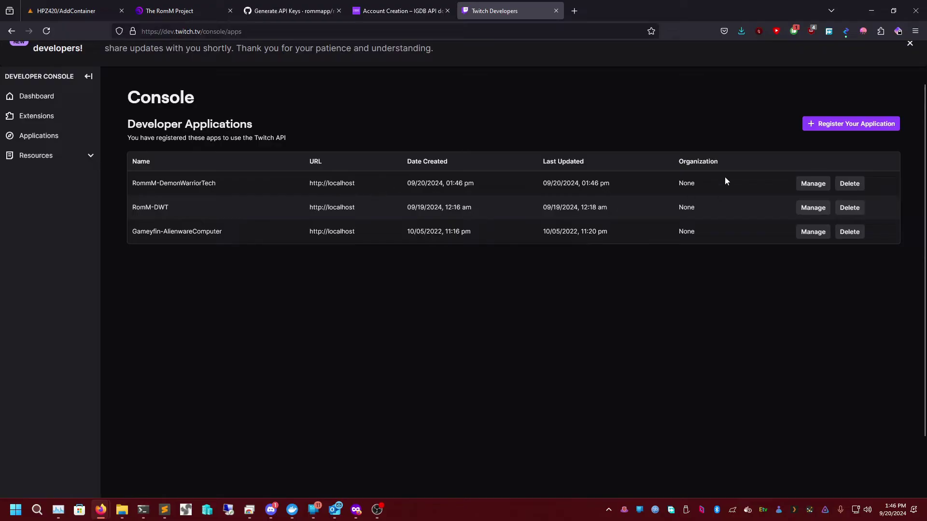
click(809, 187)
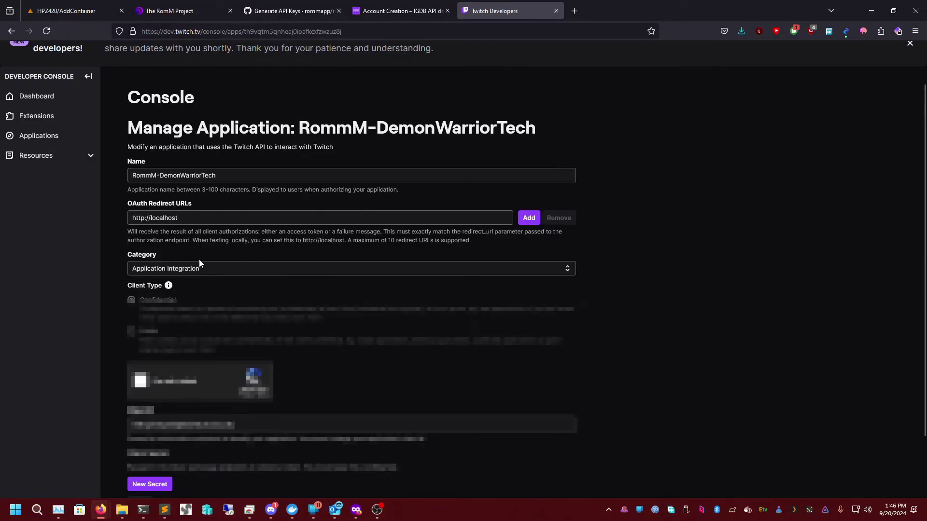
scroll(199, 259, down, 3)
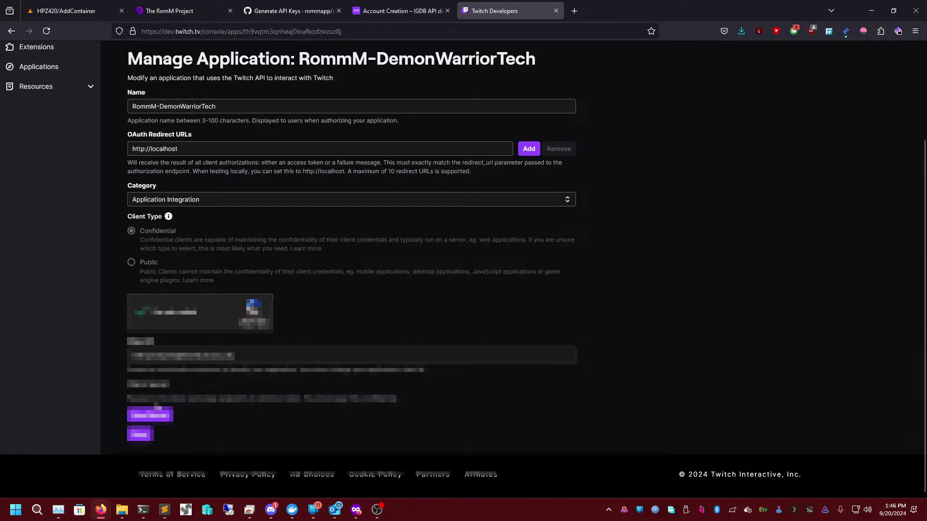
Locate the application's client ID and select the contents of the romm template's IGDB_CLIENT_ID field
double_click(209, 354)
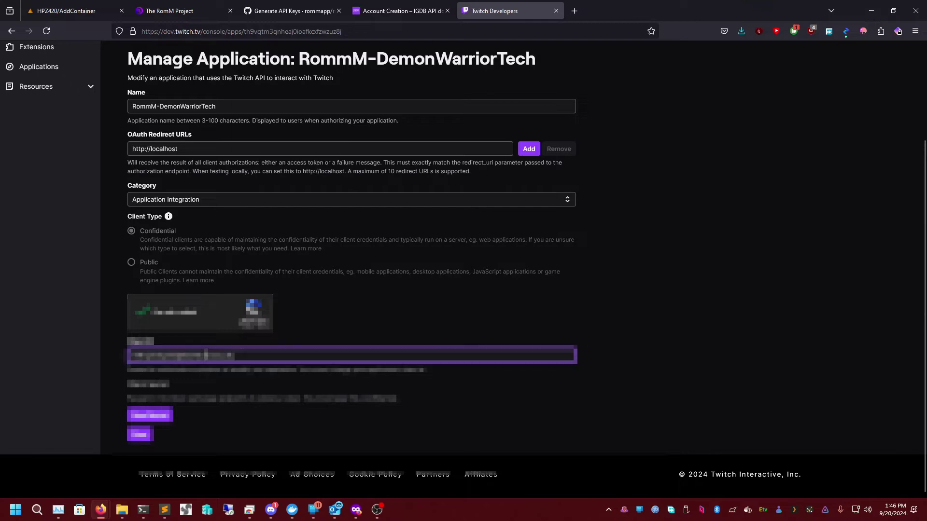
key(ctrl+shift+Tab)
key(ctrl+shift+Tab)
key(ctrl+shift+Tab)
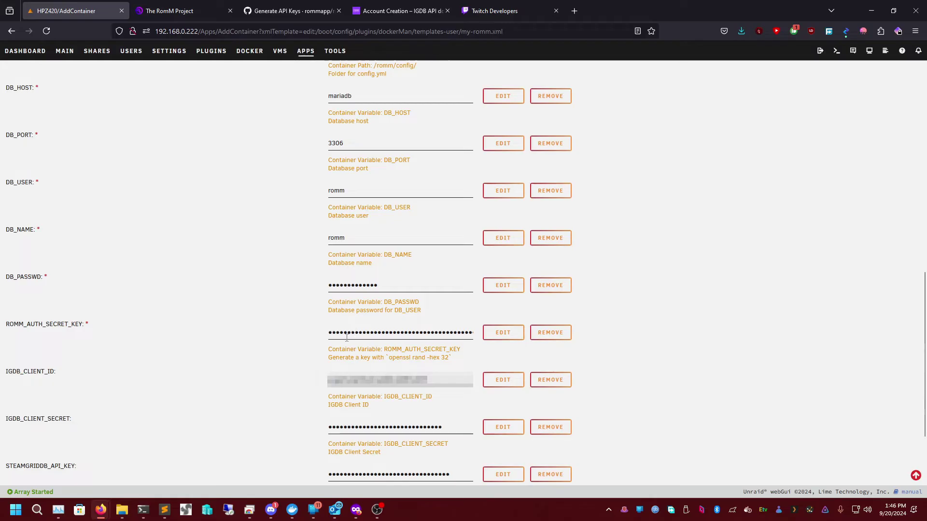
drag(441, 379, 301, 381)
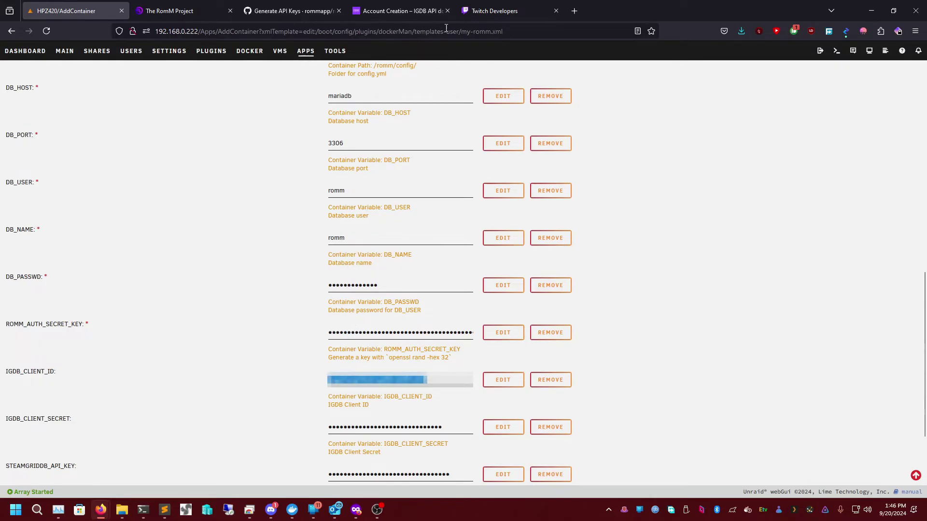
Check the IGDB instructions on client secrets and request a new secret for the RommM-DemonWarriorTech application
click(403, 11)
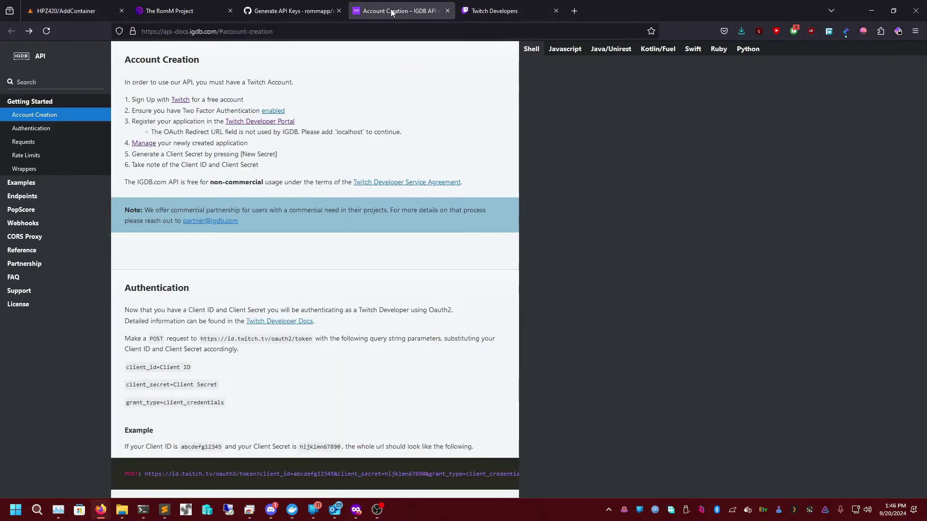
click(488, 15)
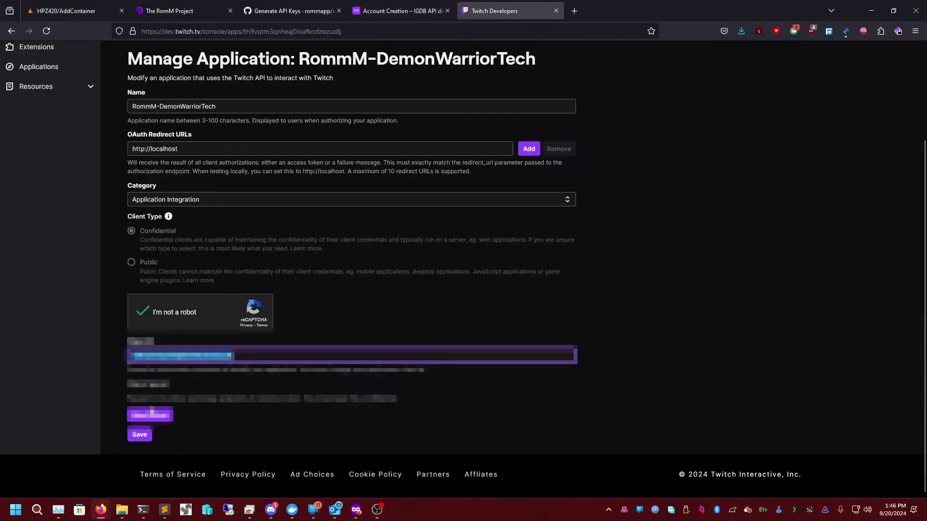
click(149, 415)
click(510, 286)
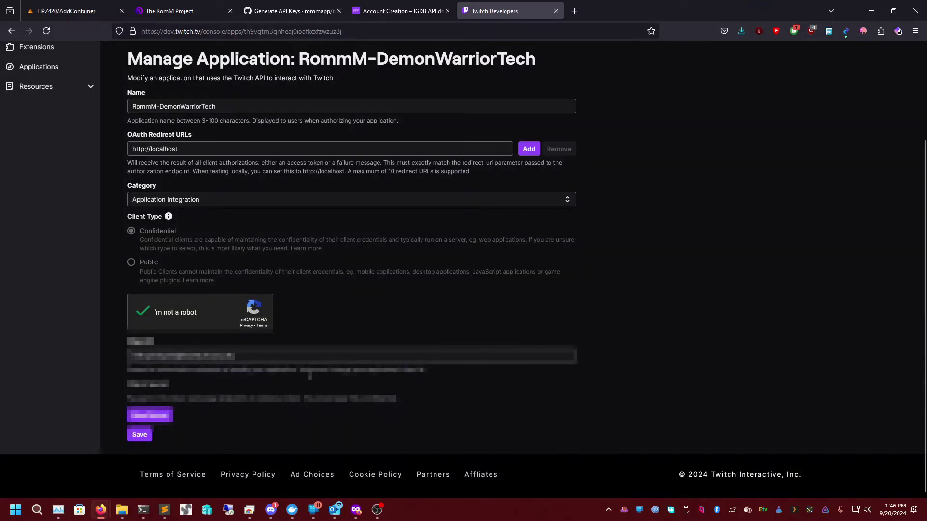
double_click(200, 412)
Return to the romm container template and select the contents of the IGDB_CLIENT_SECRET field
click(403, 11)
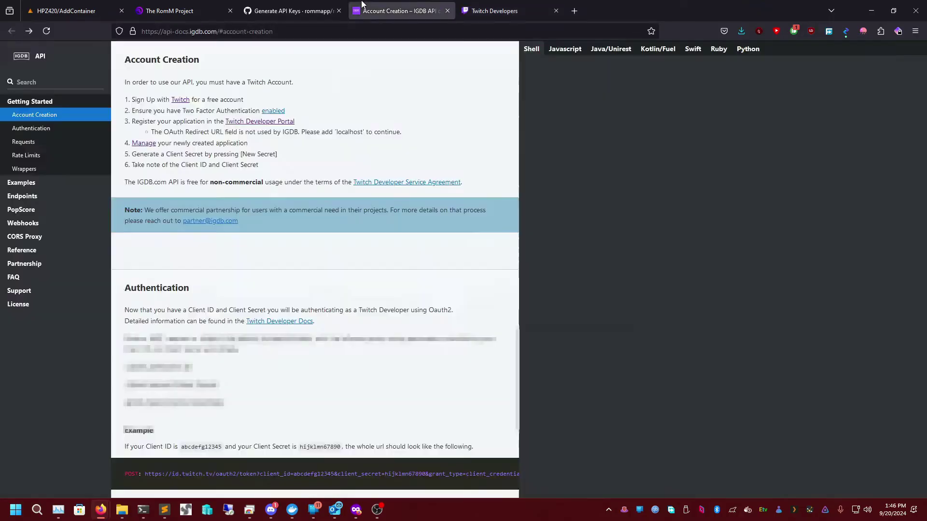
click(294, 11)
click(169, 10)
click(75, 11)
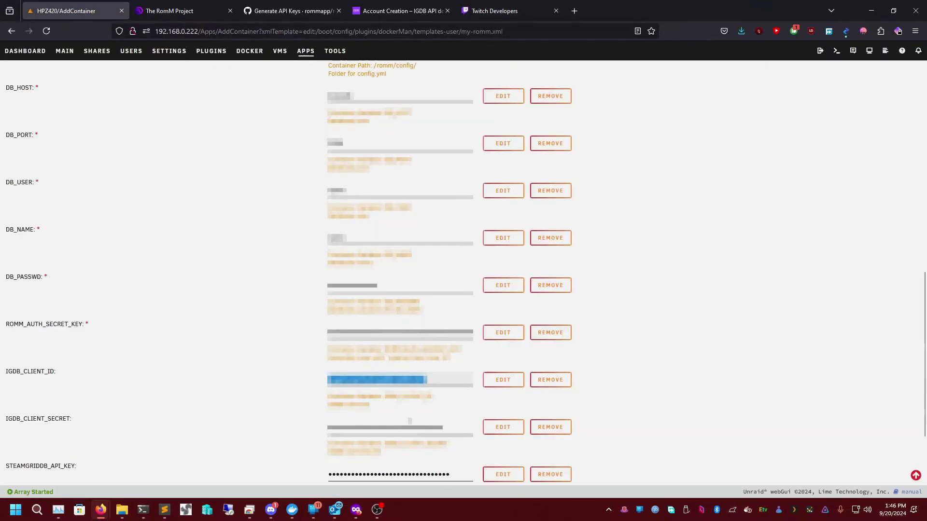
double_click(410, 422)
Review the romm template's database, IGDB, SteamGridDB and MobyGames settings without applying them
scroll(409, 420, down, 2)
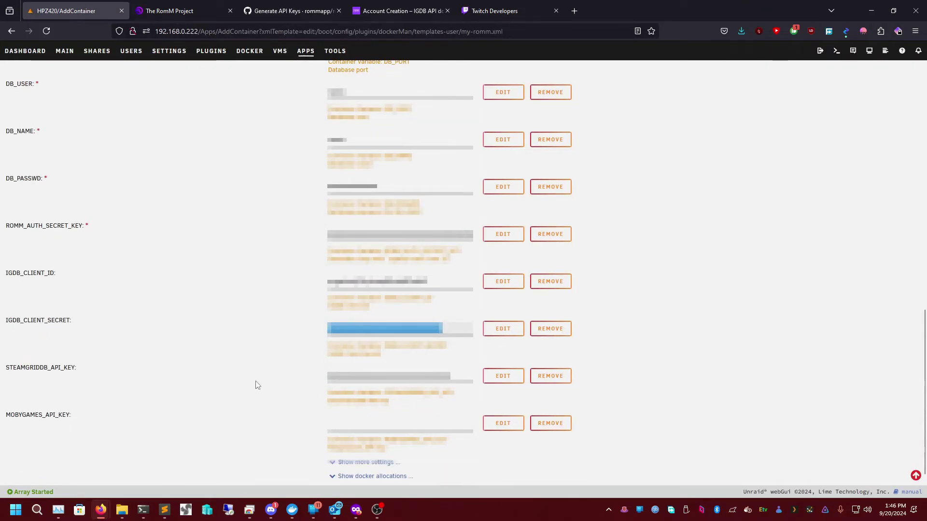
scroll(388, 274, up, 6)
scroll(379, 276, down, 7)
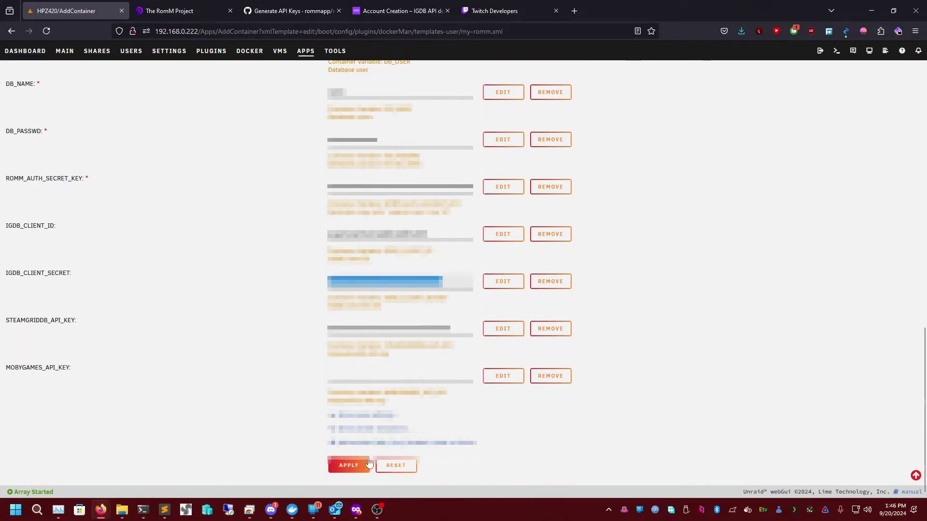
click(392, 276)
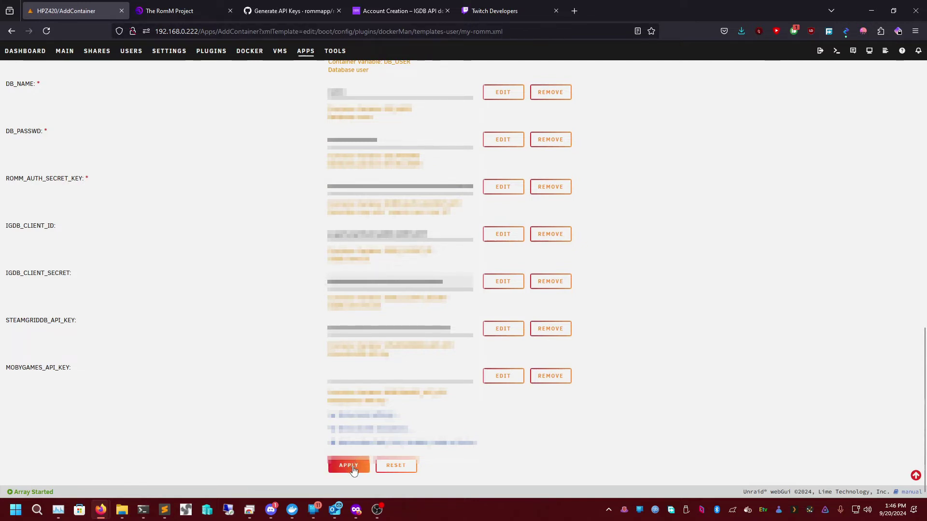
scroll(435, 251, up, 3)
scroll(434, 251, down, 3)
scroll(435, 242, up, 15)
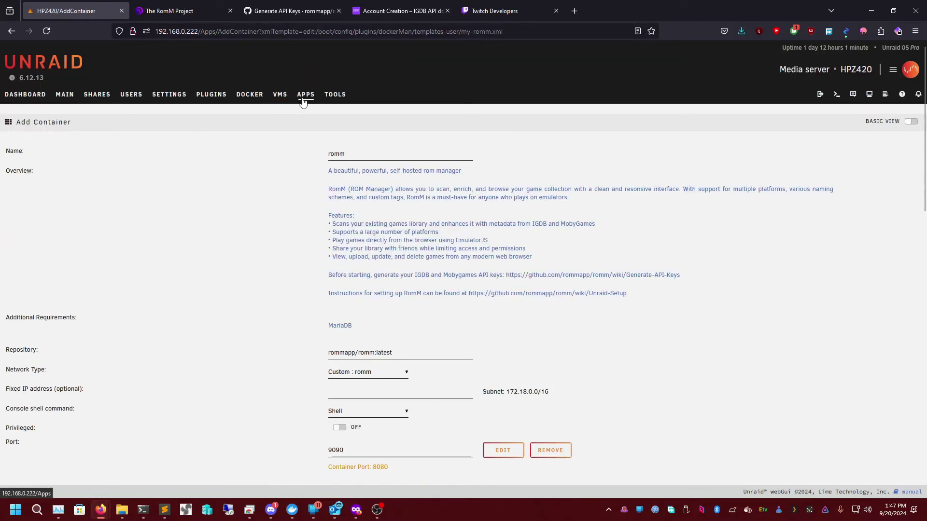
View the romm entry in Unraid's app catalogue and dismiss its details
click(303, 95)
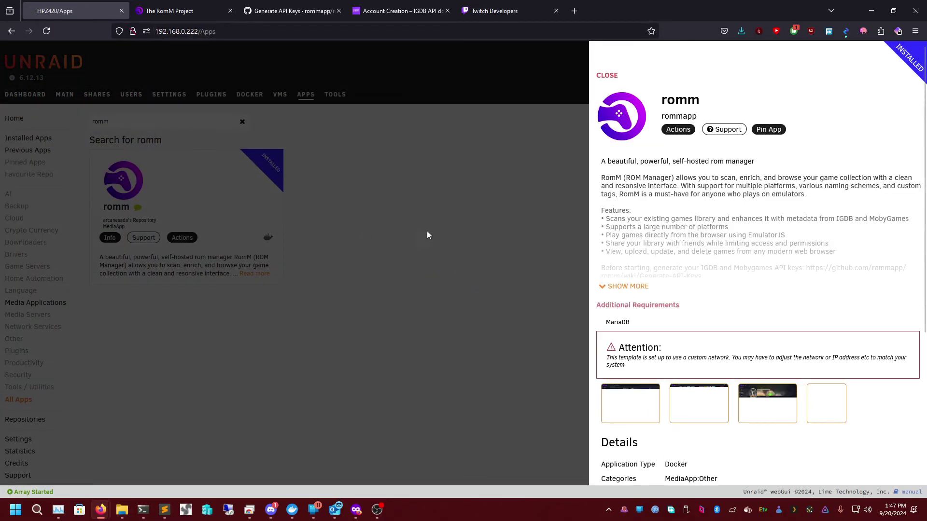
click(269, 213)
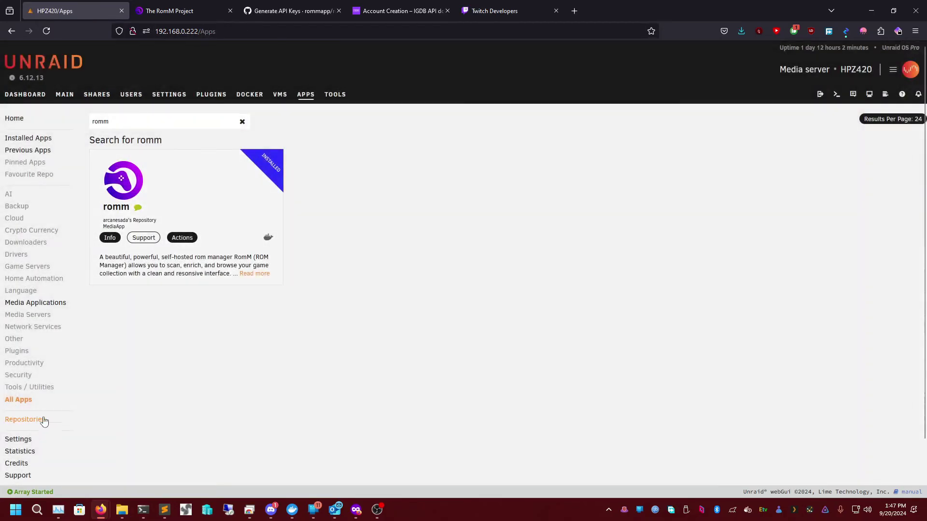
scroll(62, 378, down, 2)
scroll(145, 422, up, 2)
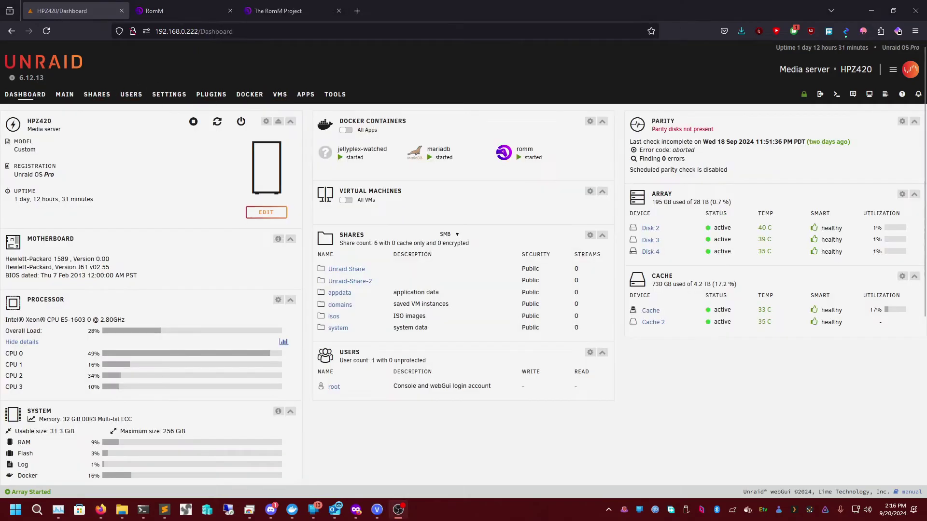
Examine the romm Docker container's logs from beginning to end and close them
click(249, 94)
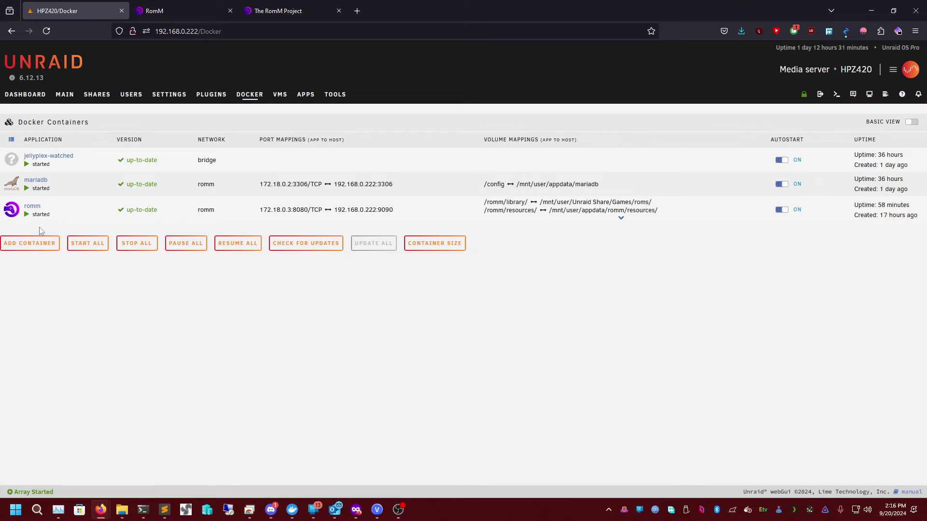
click(12, 215)
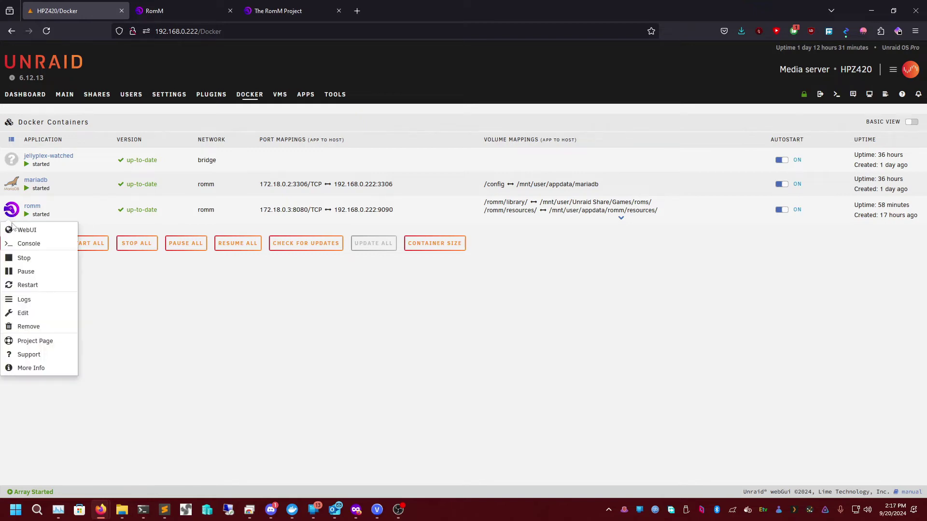
click(24, 304)
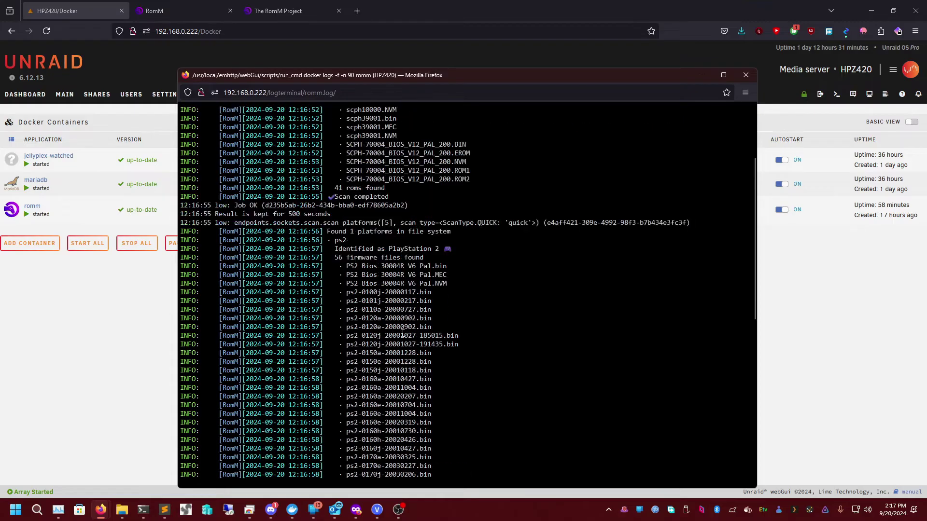
scroll(408, 314, up, 10)
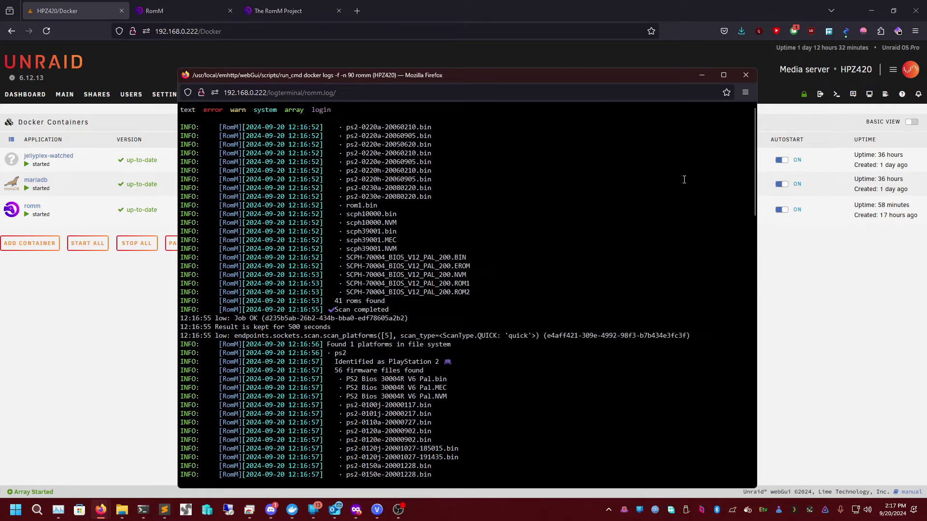
scroll(642, 203, down, 10)
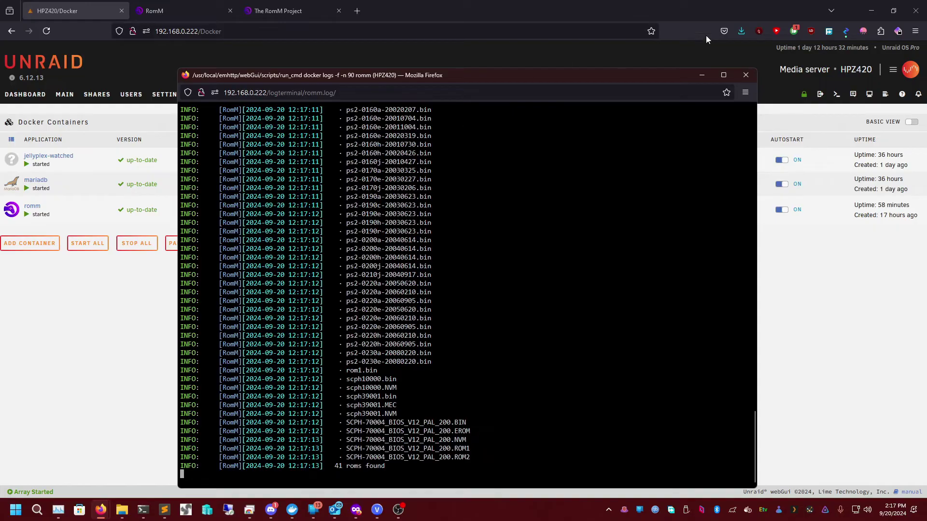
click(746, 76)
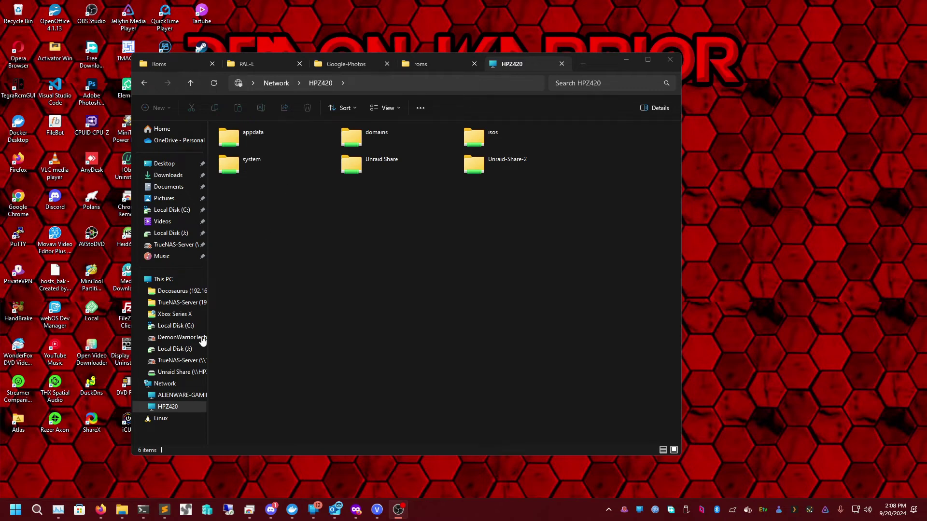
Browse the HPZ420 server to appdata > romm > config and select config.yml
click(392, 87)
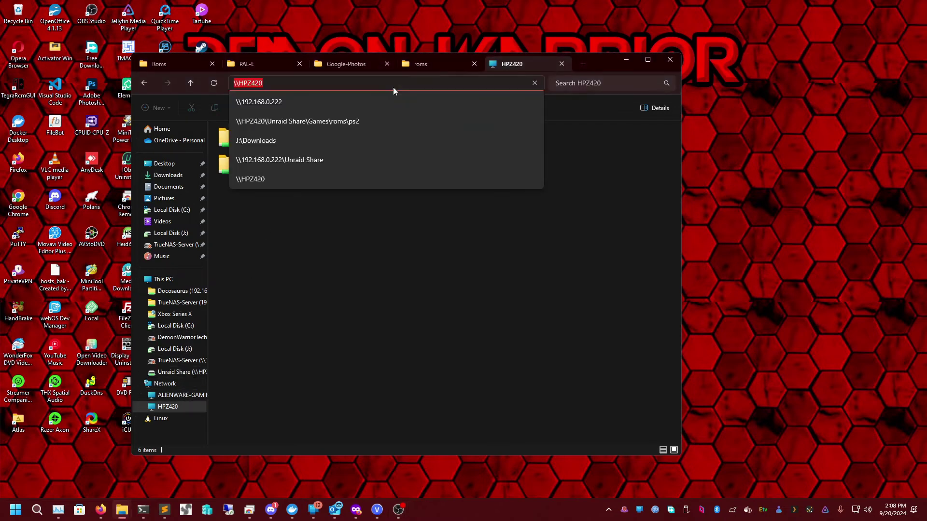
key(Escape)
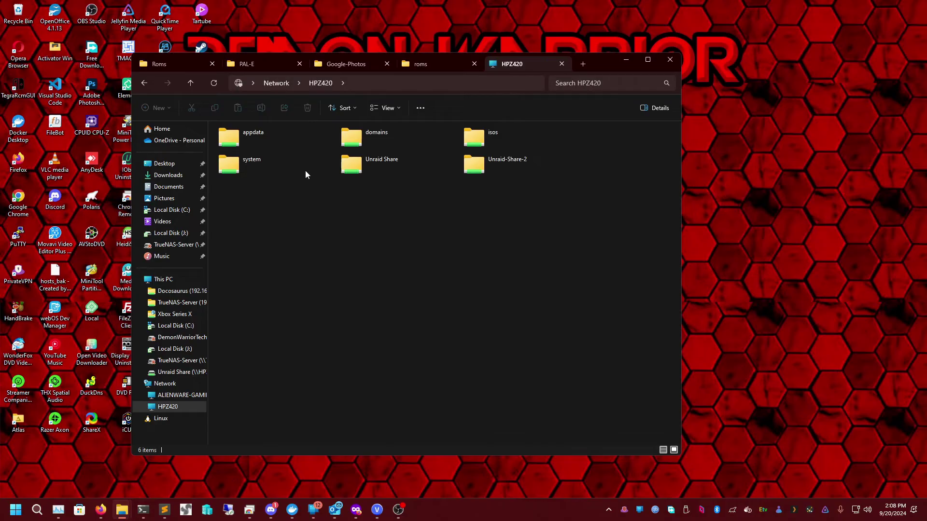
double_click(301, 143)
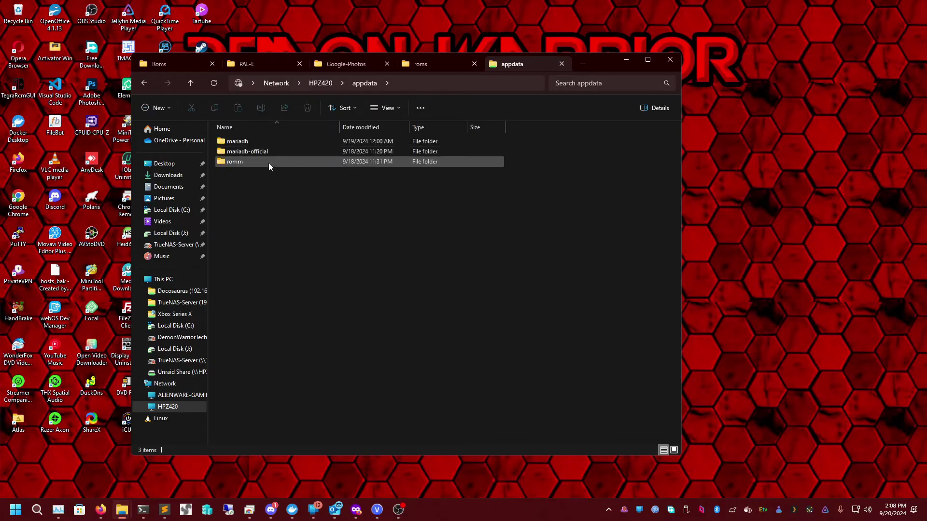
double_click(262, 161)
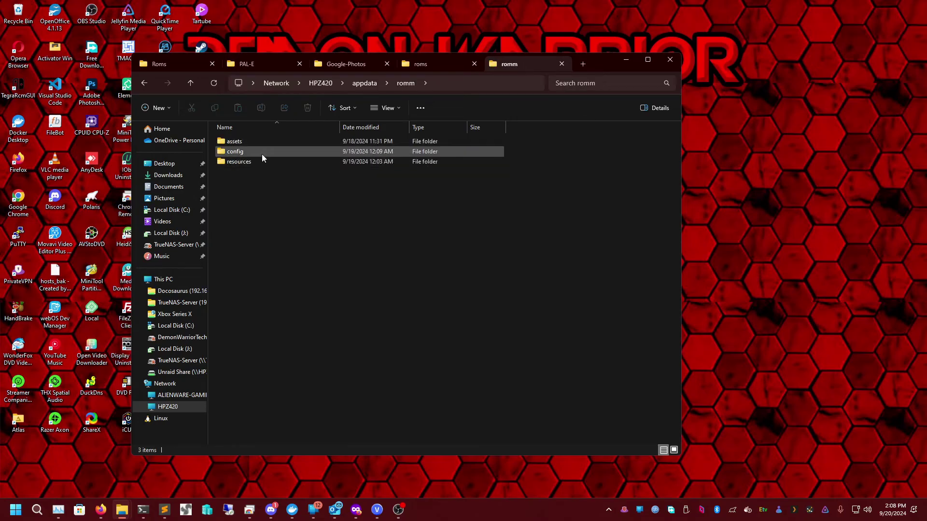
double_click(261, 153)
click(242, 141)
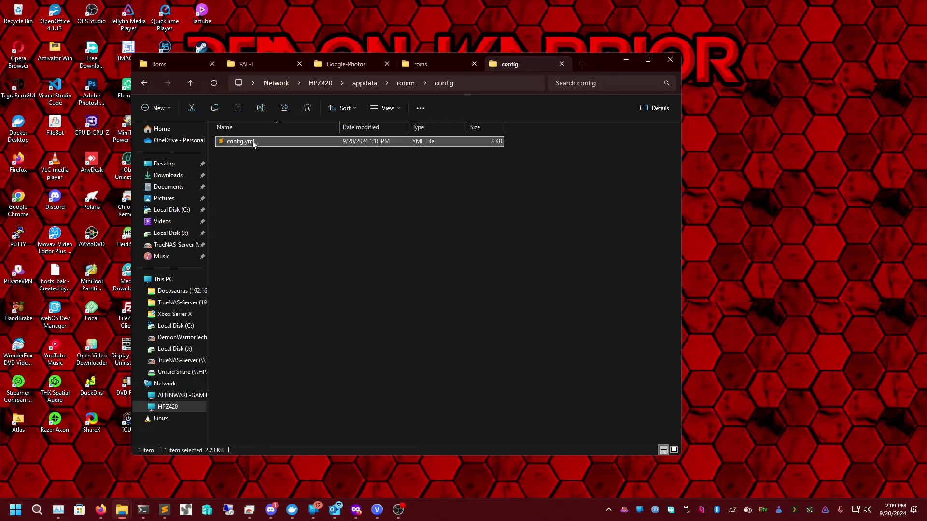
click(100, 509)
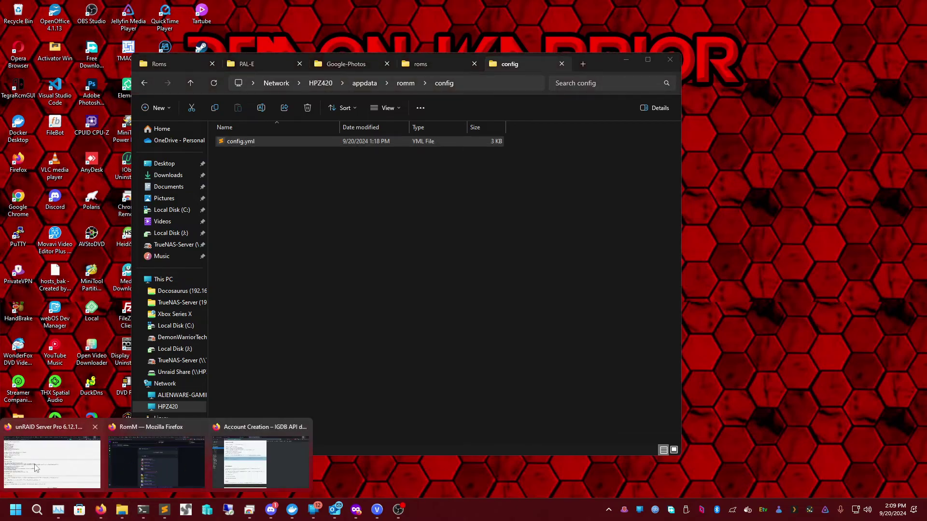
click(154, 463)
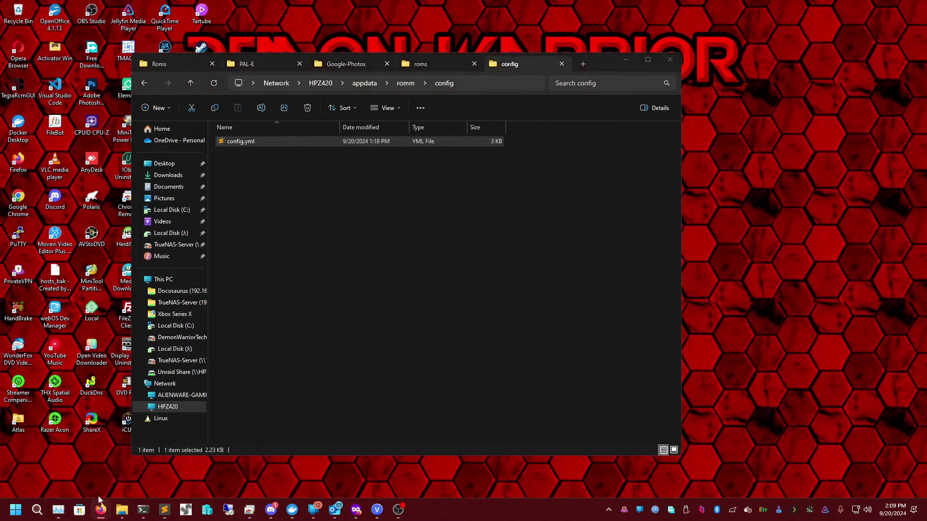
click(271, 458)
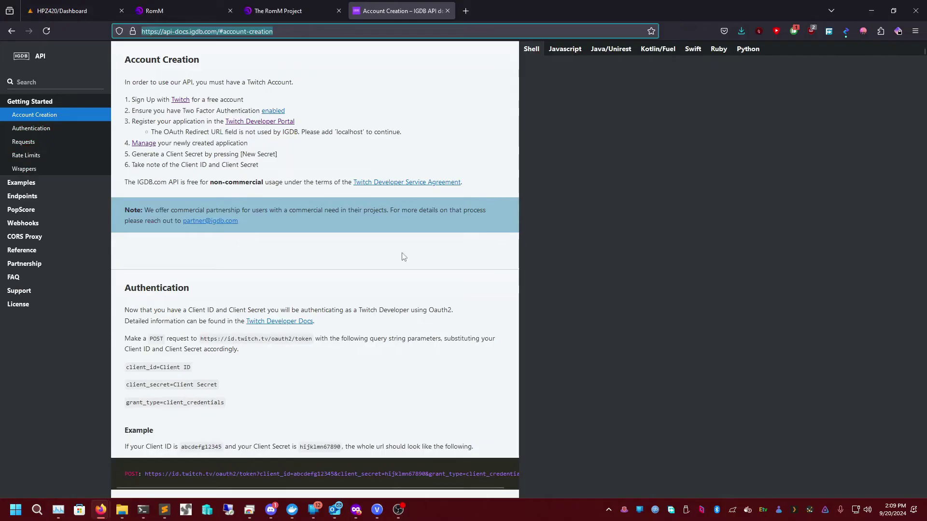
click(257, 5)
click(164, 11)
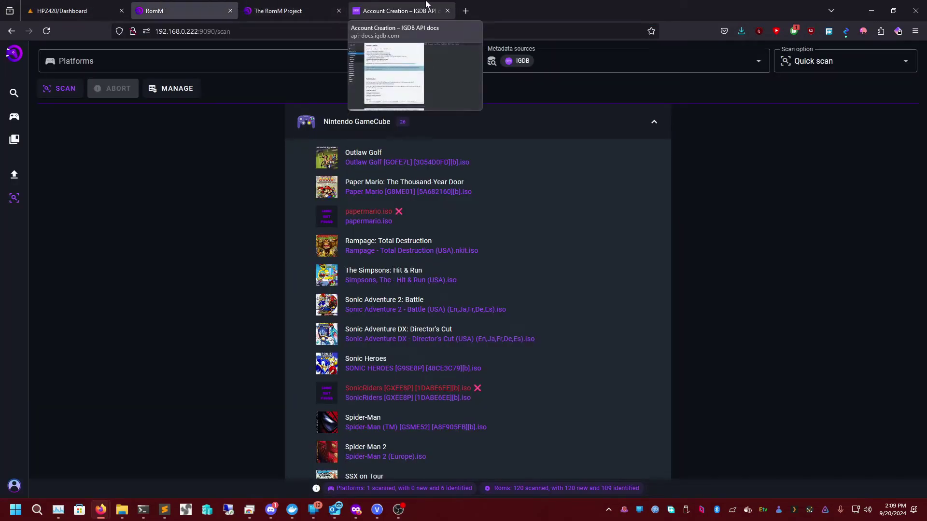
click(401, 10)
click(871, 10)
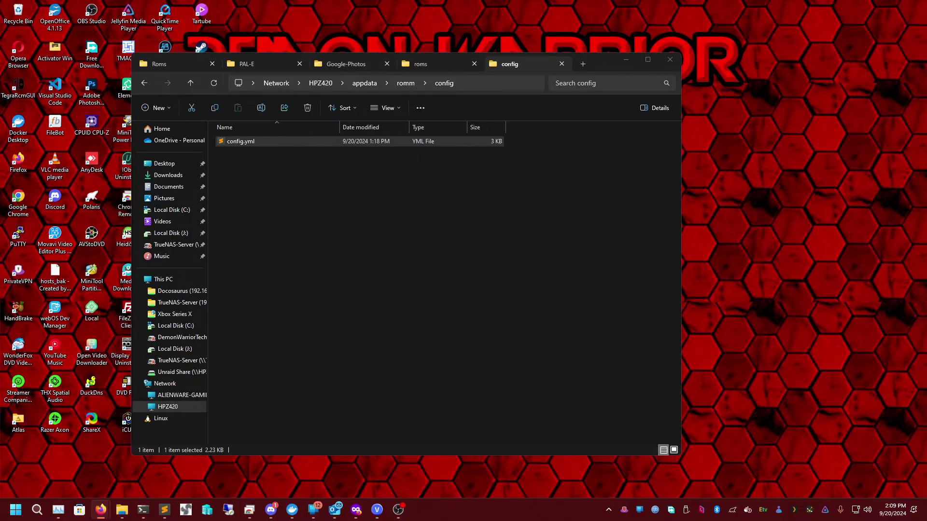
Review romm's config.example.yml on GitHub and copy its raw contents
click(398, 509)
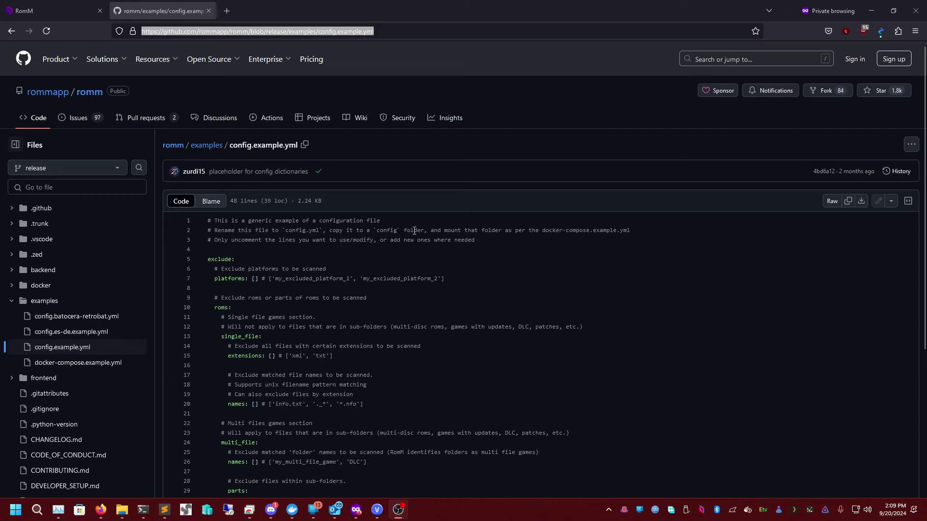
scroll(239, 246, down, 1)
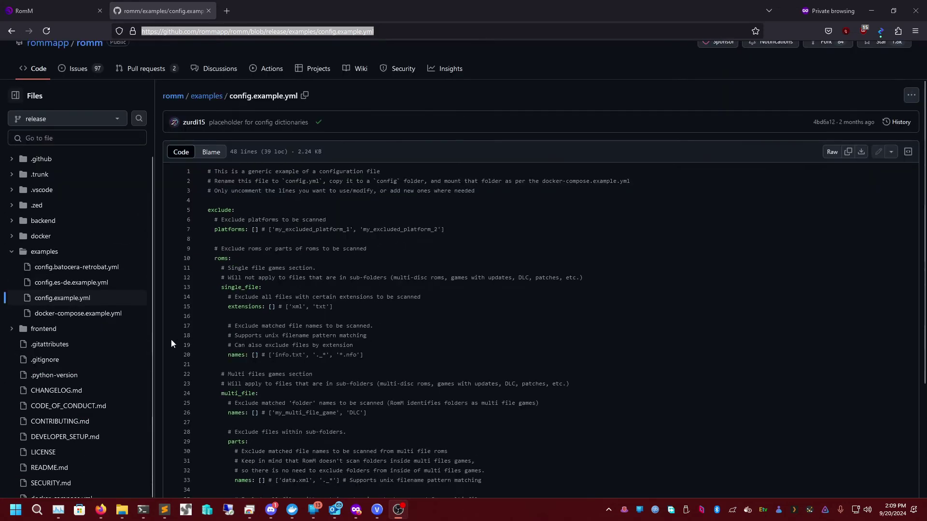
scroll(305, 277, down, 3)
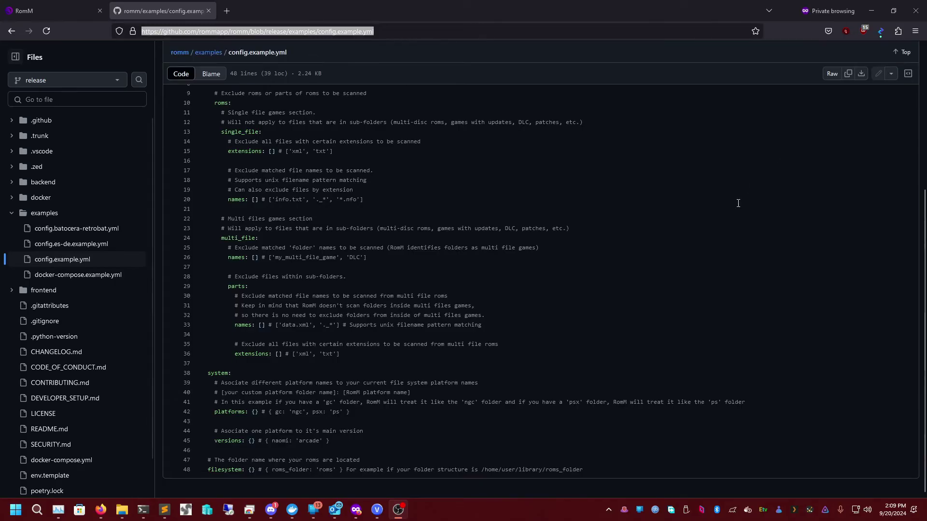
scroll(739, 201, up, 4)
click(850, 204)
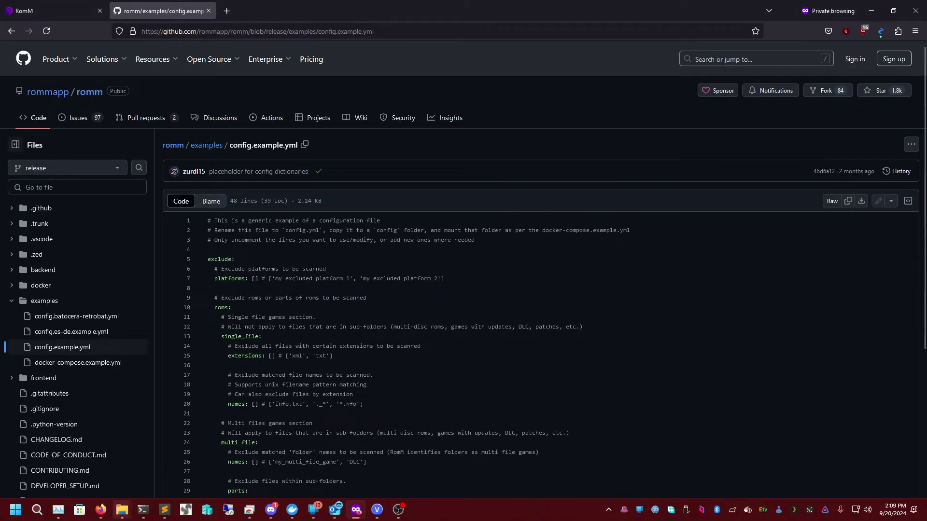
Open config.yml from romm's config folder in Sublime Text and review its contents
mouse_move(122, 509)
click(146, 454)
double_click(242, 141)
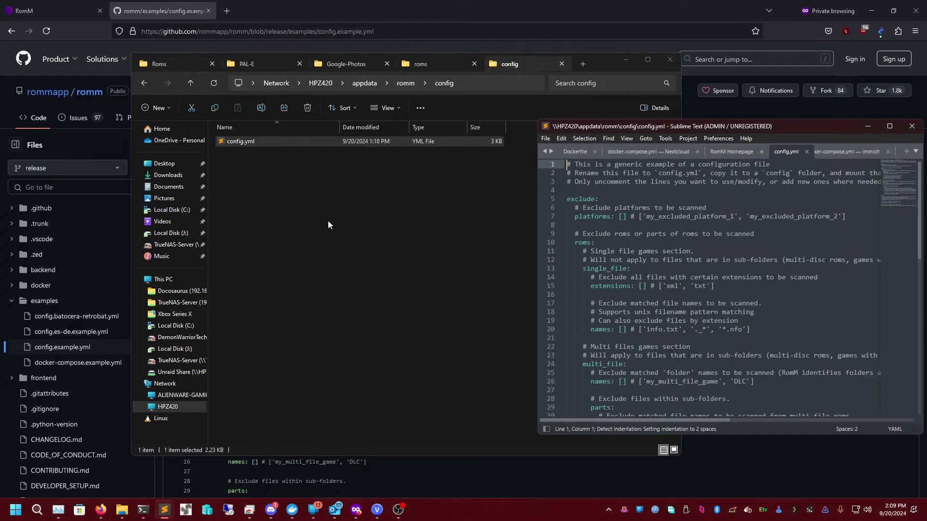
click(638, 217)
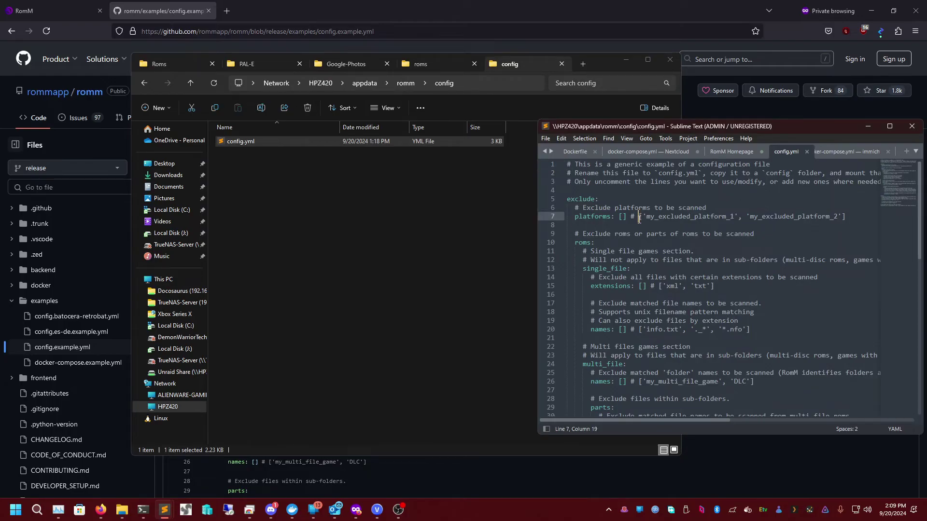
key(ctrl+a)
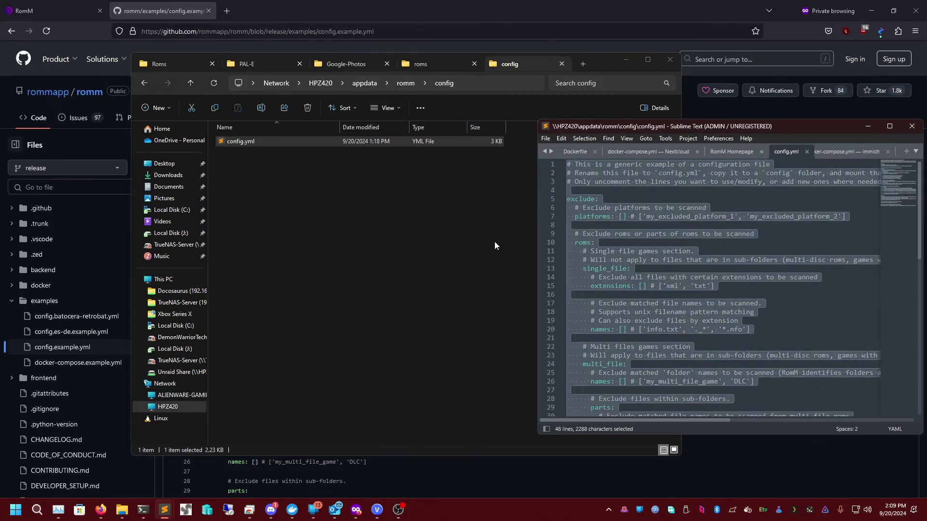
click(705, 198)
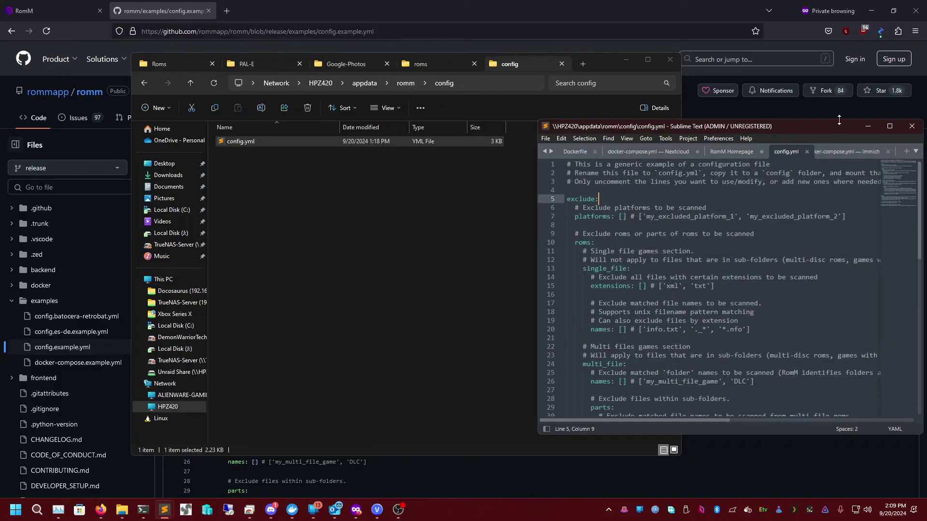
drag(808, 129, 636, 133)
scroll(591, 320, down, 7)
scroll(590, 319, up, 7)
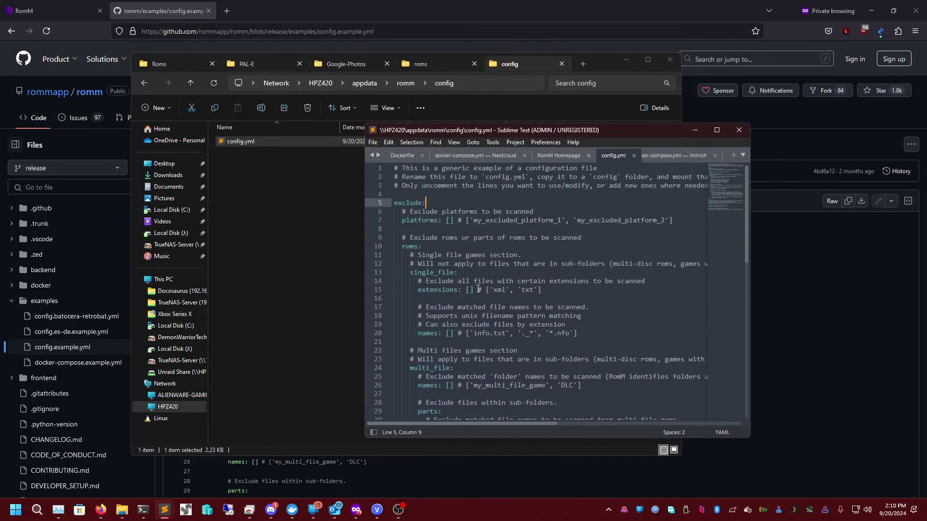
Cut the entire contents of config.yml and undo the cut
click(504, 273)
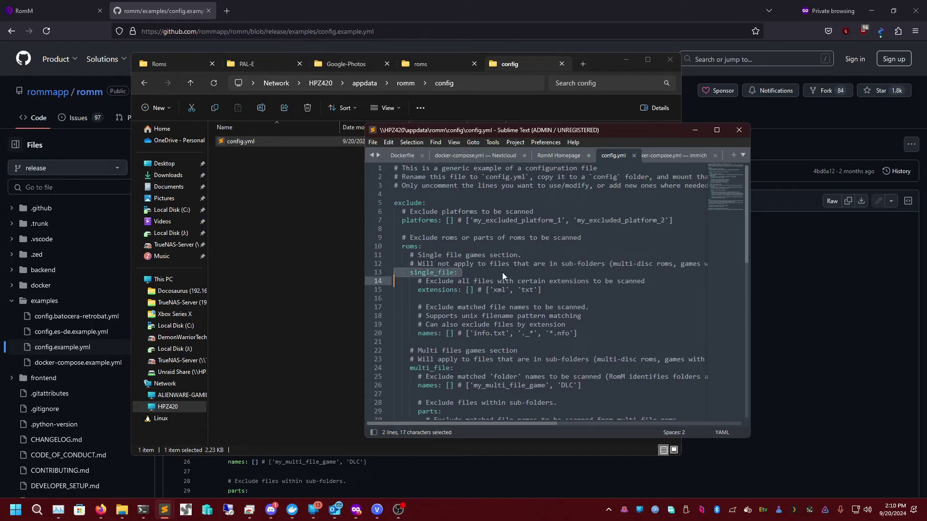
click(520, 256)
key(ctrl+a)
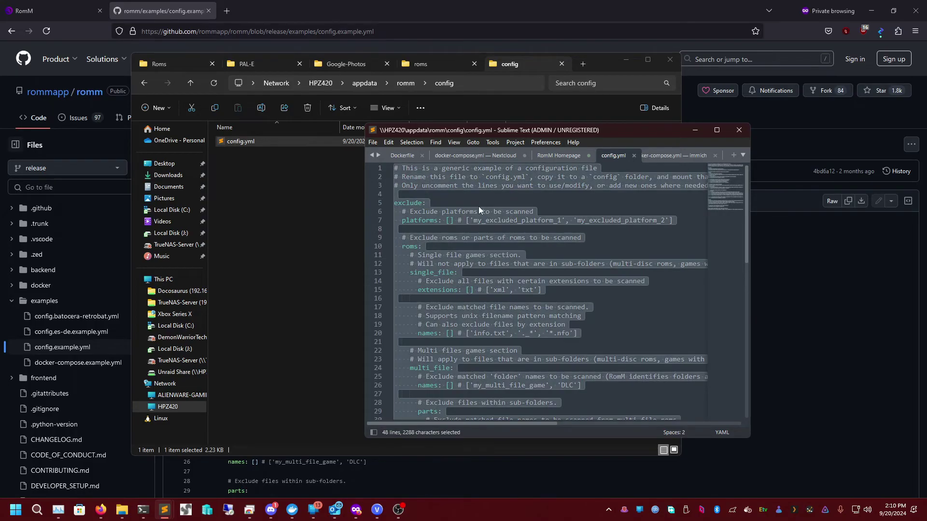
key(ctrl+End)
drag(631, 425, 460, 415)
key(ctrl+a)
key(ctrl+x)
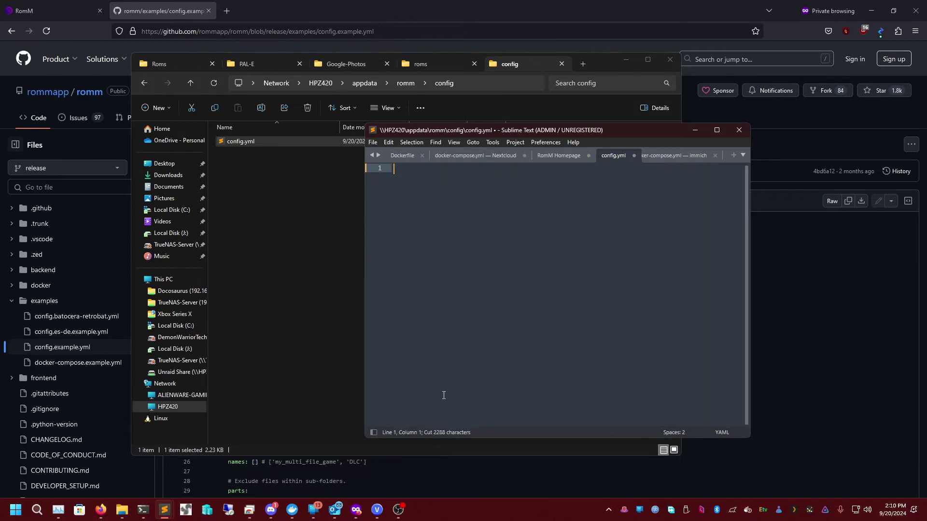
key(ctrl+z)
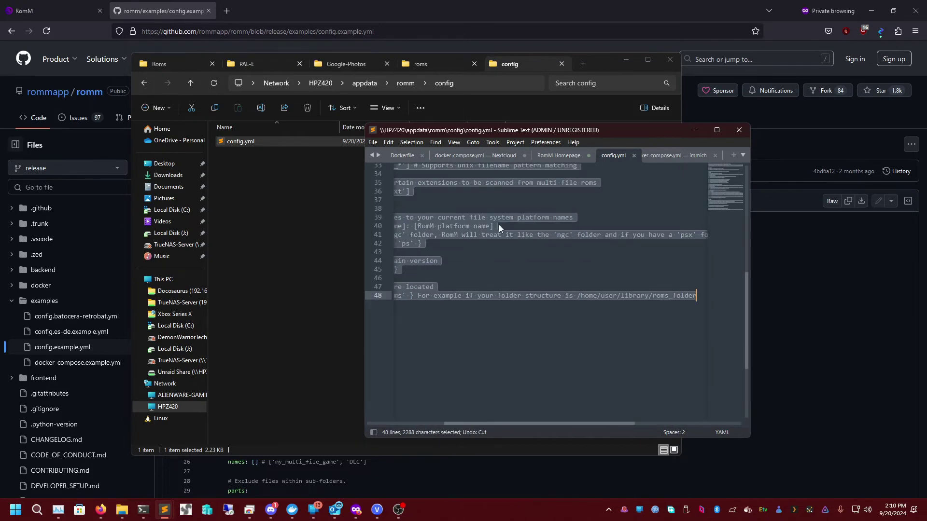
Close config.yml and Sublime Text, and minimise the config folder window
click(633, 155)
click(738, 130)
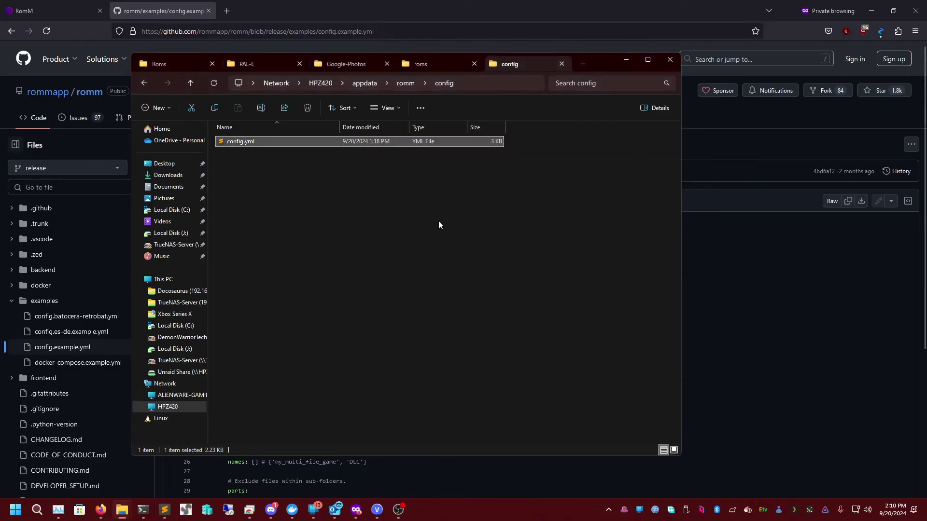
click(354, 159)
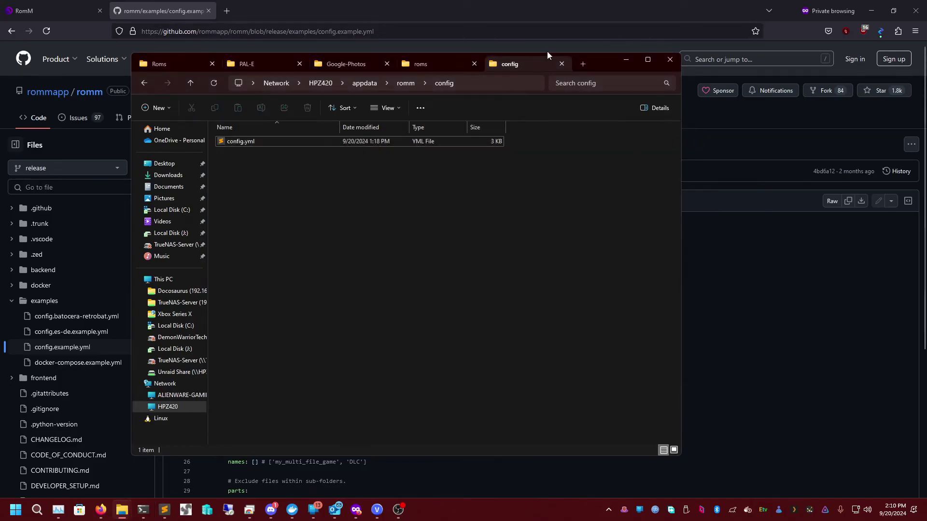
click(629, 62)
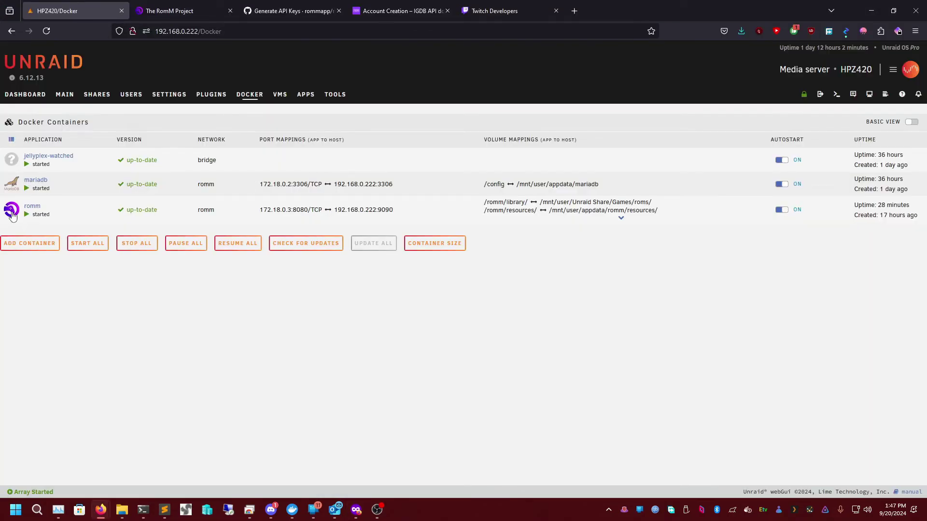
Open the romm container's web interface from Unraid's Docker page and reload 192.168.0.222:9090
click(12, 216)
click(34, 231)
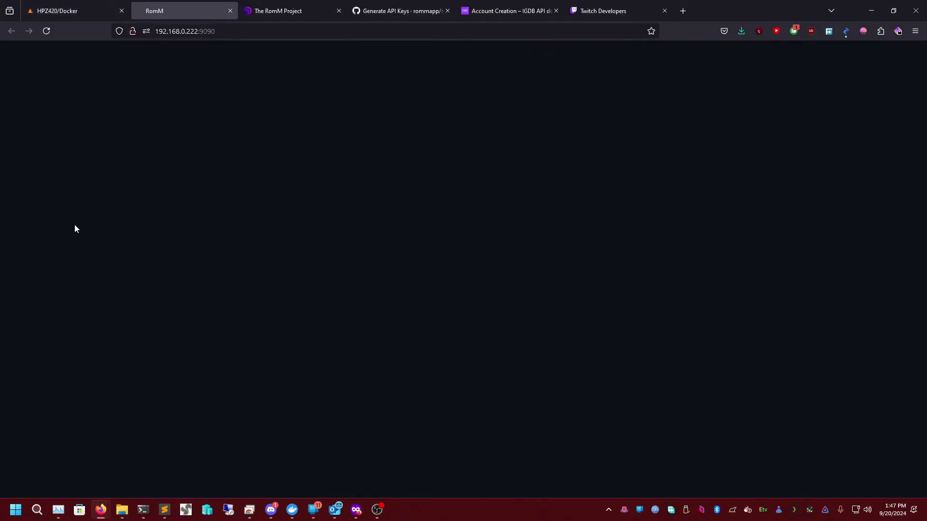
click(259, 33)
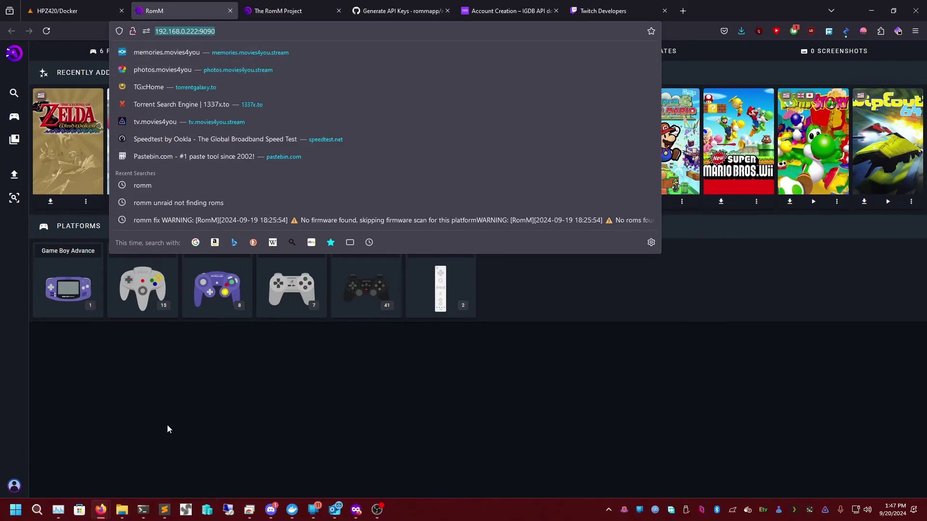
key(Return)
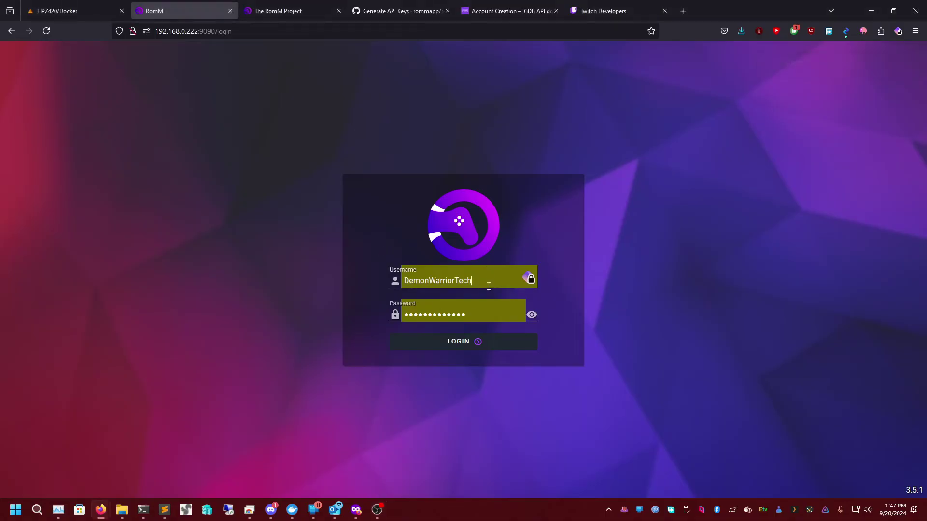
Log in to RomM with the prefilled account credentials and open the library scan page
double_click(488, 287)
click(476, 307)
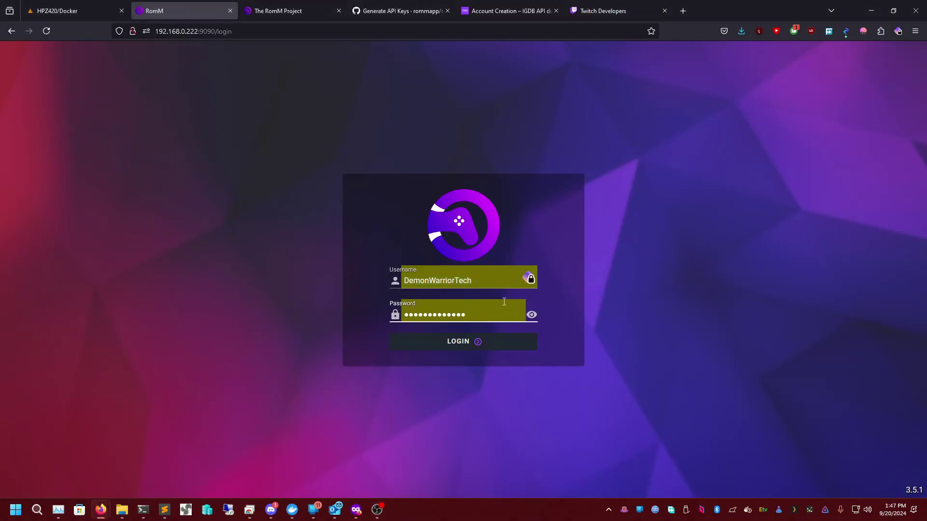
click(463, 276)
click(589, 263)
click(458, 343)
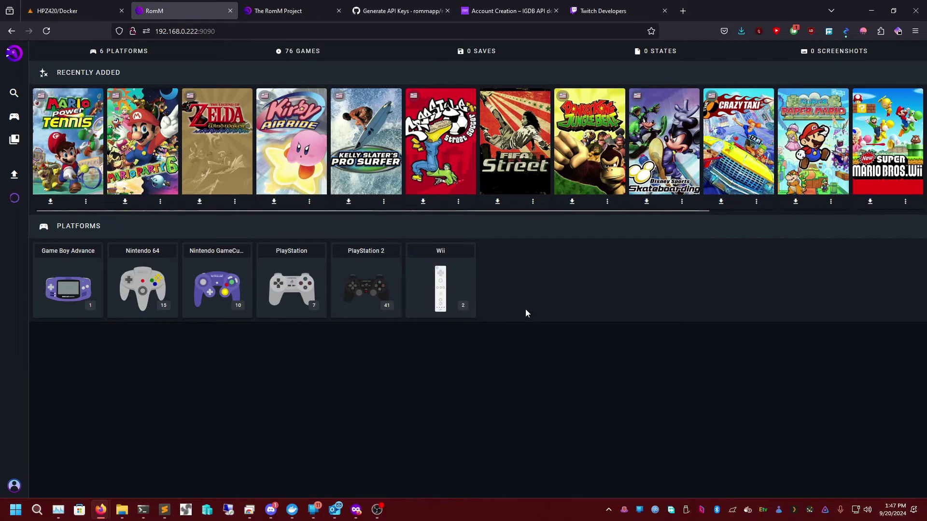
click(17, 202)
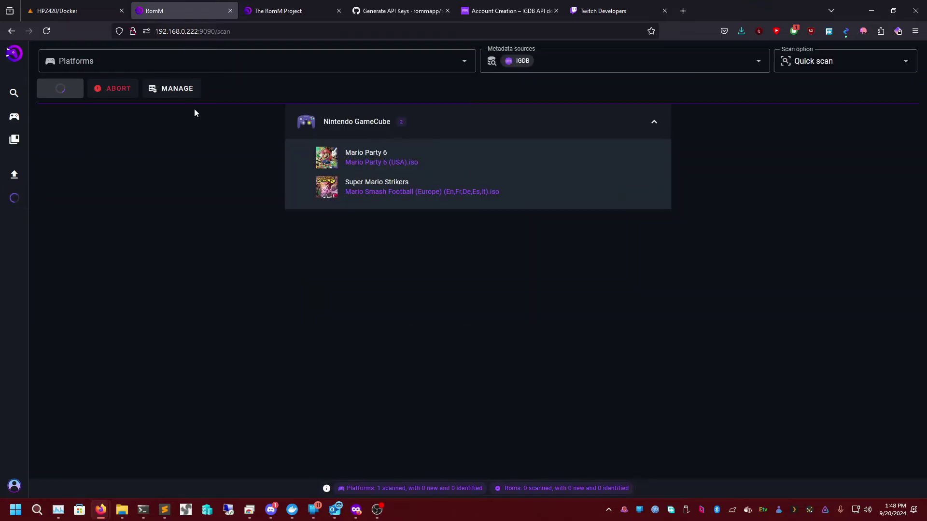
Switch to File Explorer and browse HPZ420 to Unraid Share > Games > roms to view the platform folders
click(871, 11)
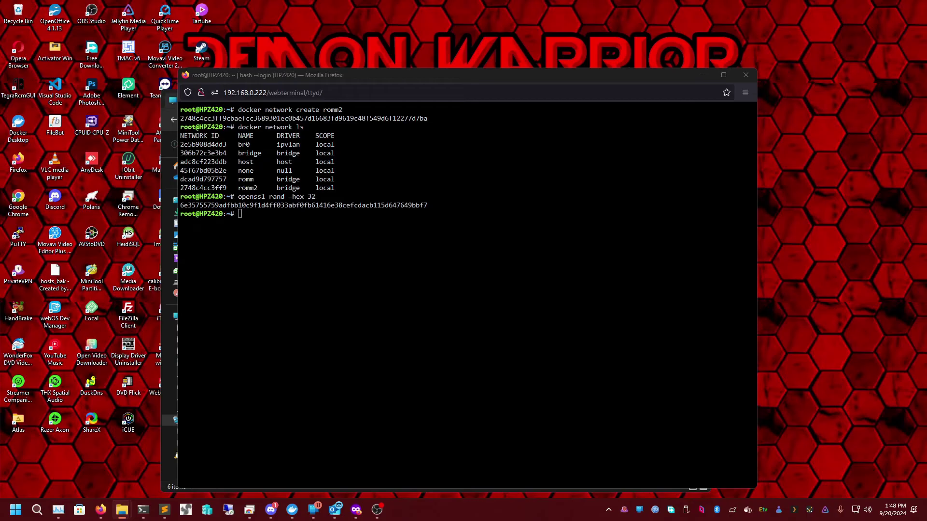
key(alt+Tab)
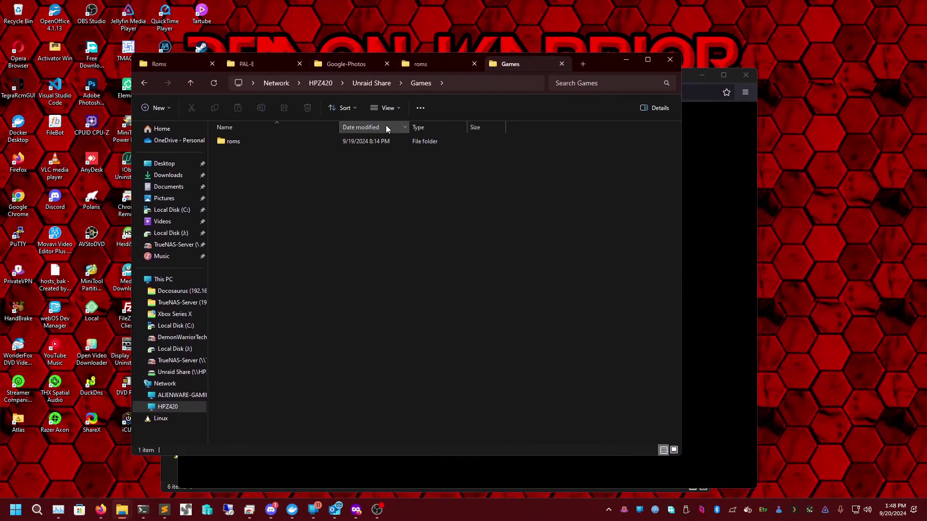
click(321, 84)
double_click(238, 143)
double_click(238, 143)
double_click(240, 143)
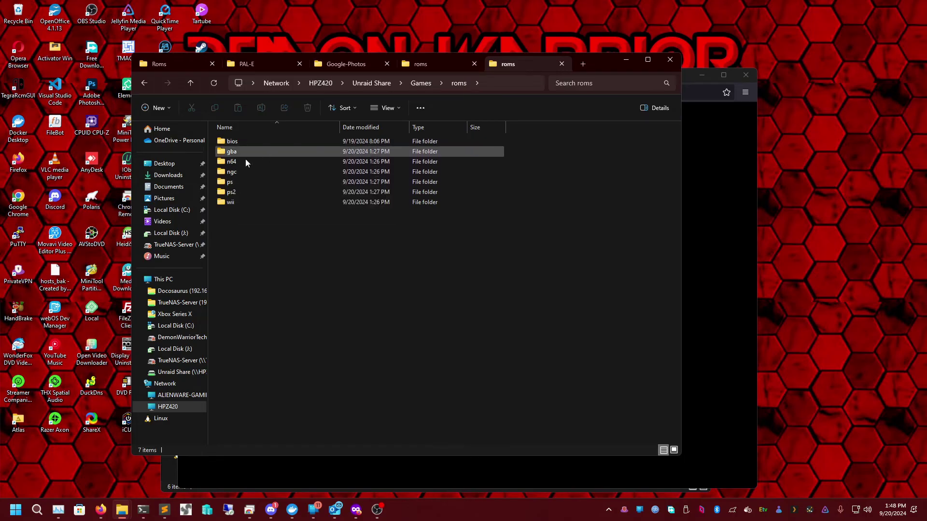
Open the ngc folder's roms subfolder, look through its game files, and return to the main roms folder
double_click(259, 174)
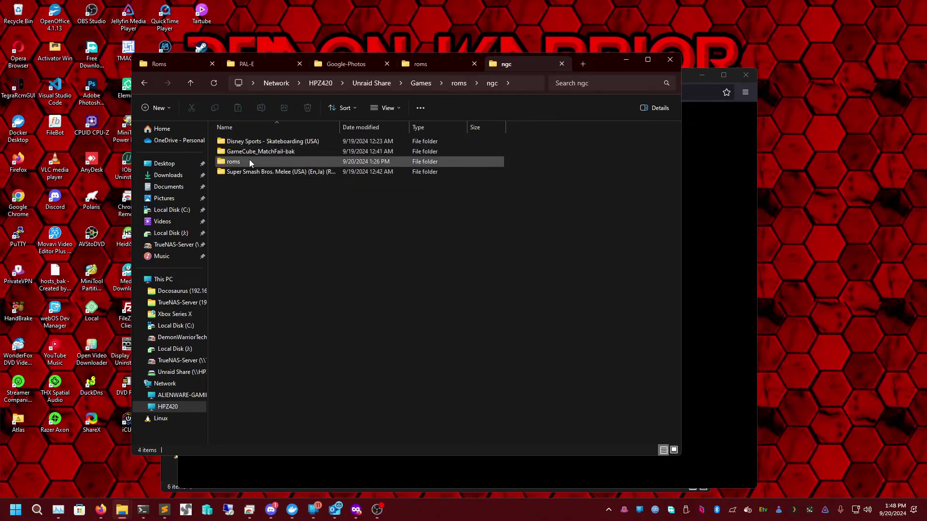
double_click(274, 160)
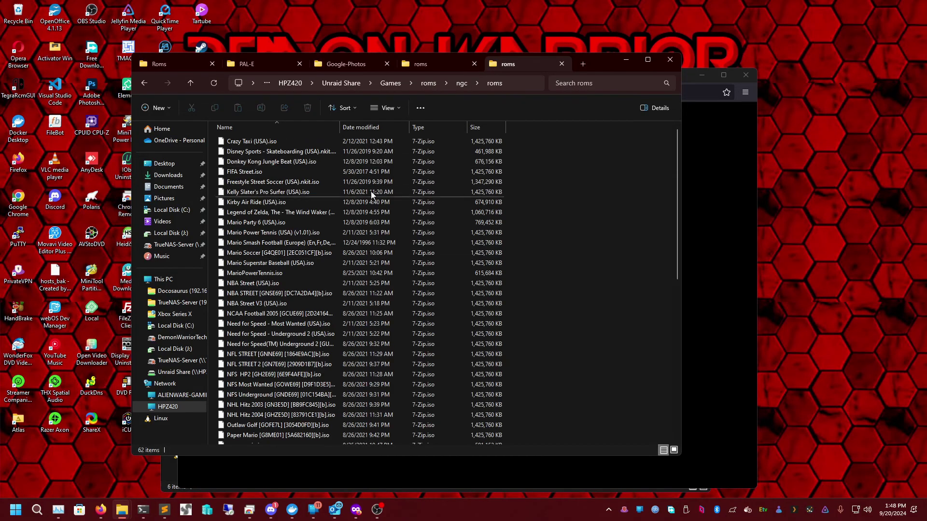
scroll(399, 313, down, 5)
scroll(398, 309, down, 6)
scroll(309, 379, up, 10)
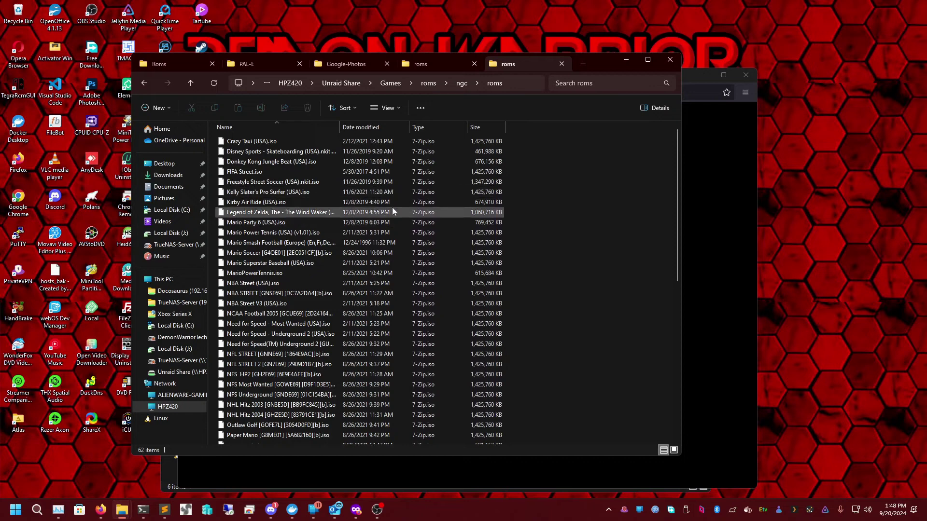
click(462, 85)
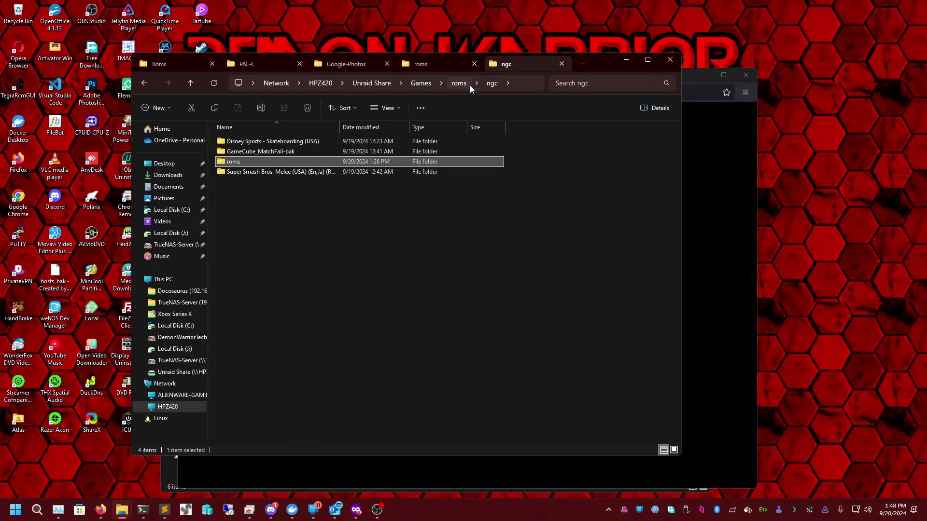
click(461, 86)
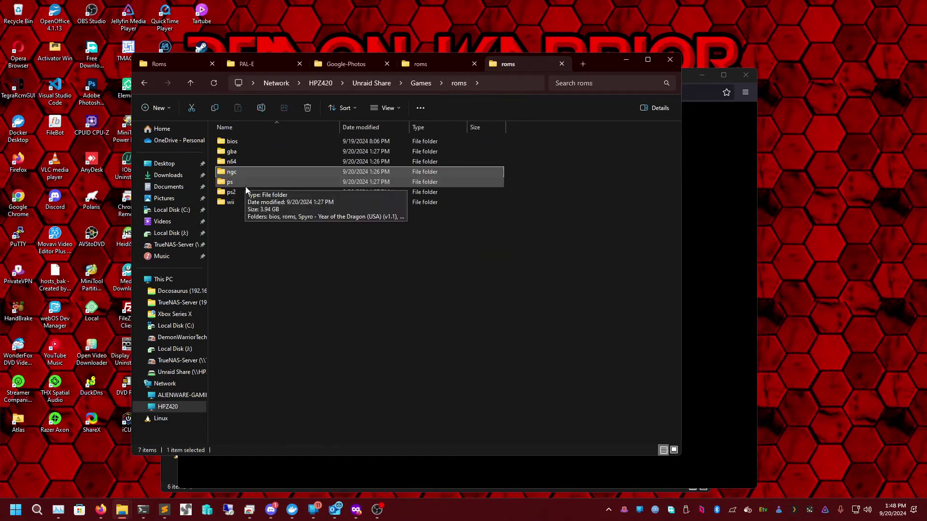
Open the ps2 folder's roms subfolder to view its game files, and go back up to ps2
double_click(247, 191)
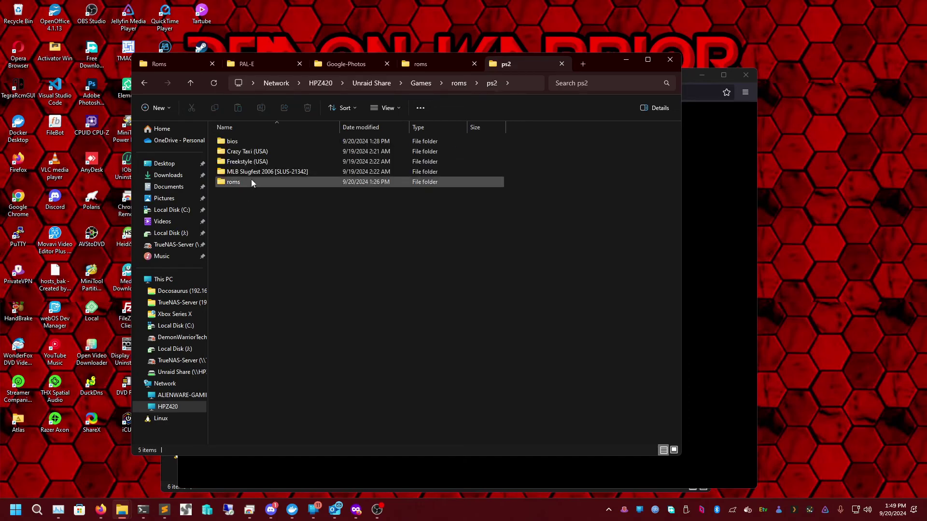
double_click(256, 182)
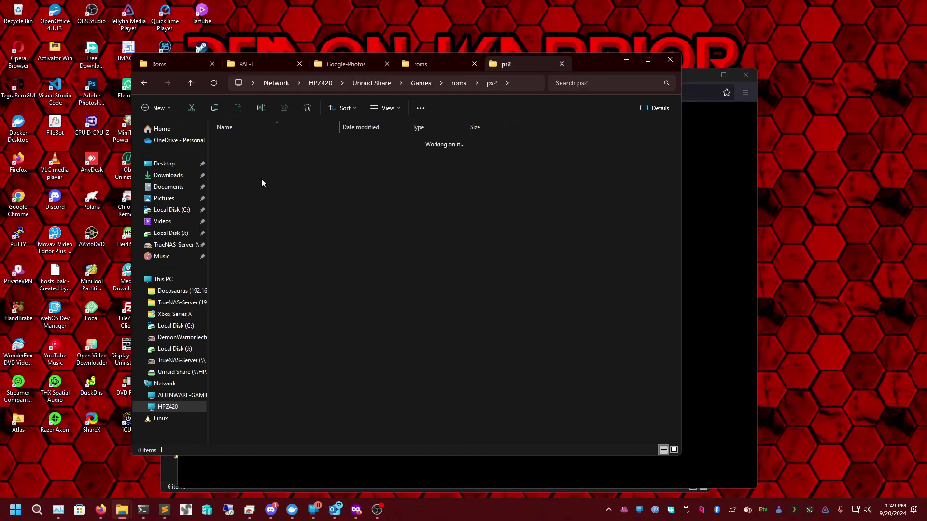
click(462, 89)
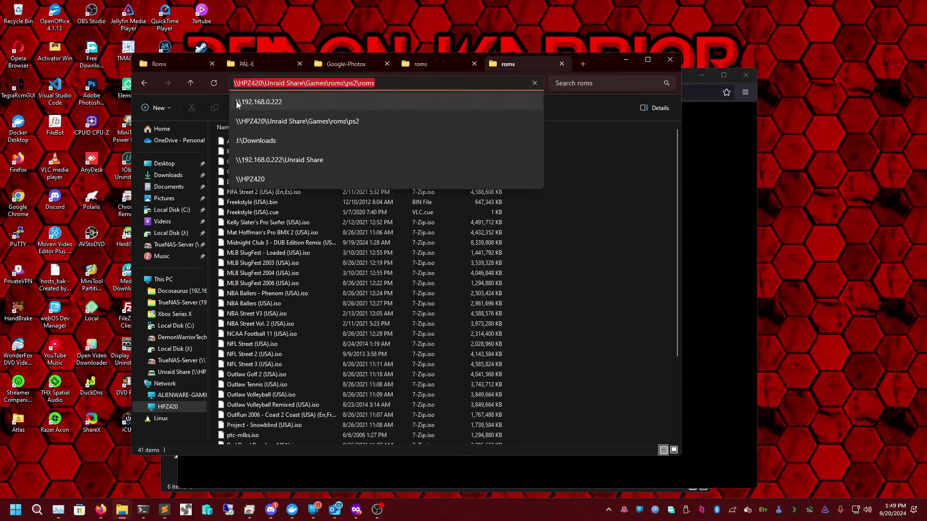
click(191, 83)
Look through the BIOS files in the ps2 folder's bios subfolder, and return to the main roms folder
double_click(242, 146)
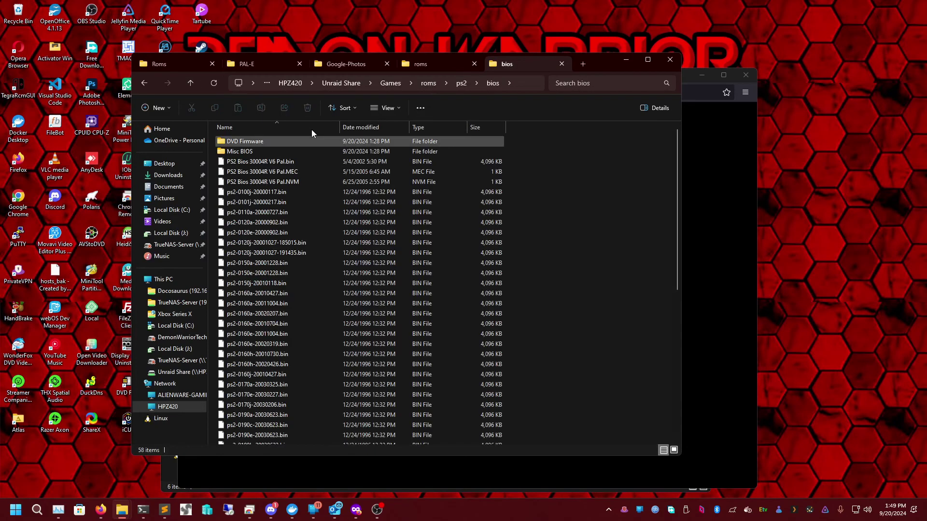
key(alt+Up)
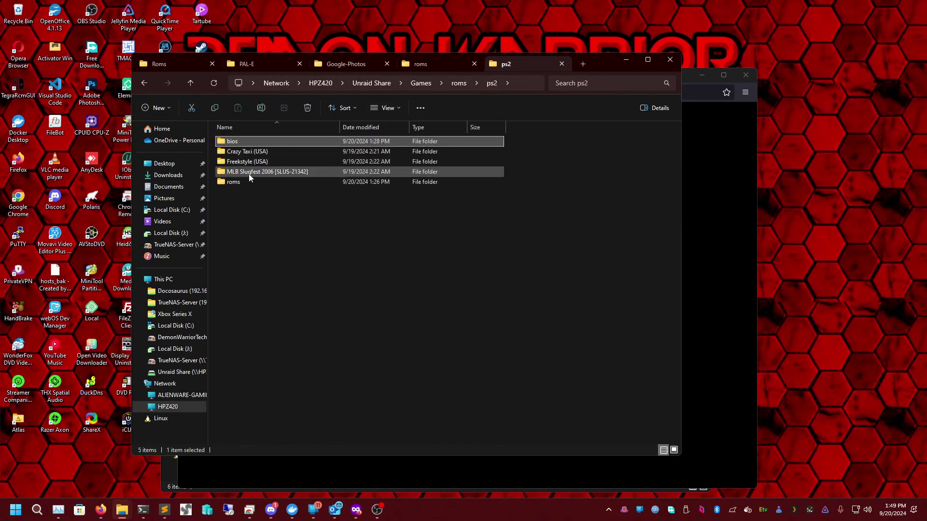
double_click(242, 140)
scroll(299, 184, down, 10)
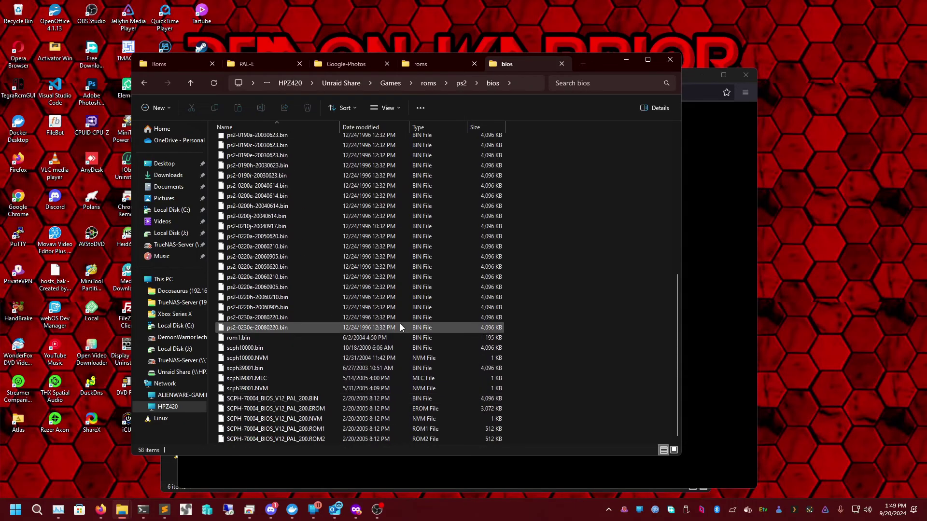
scroll(344, 265, up, 4)
scroll(343, 268, up, 6)
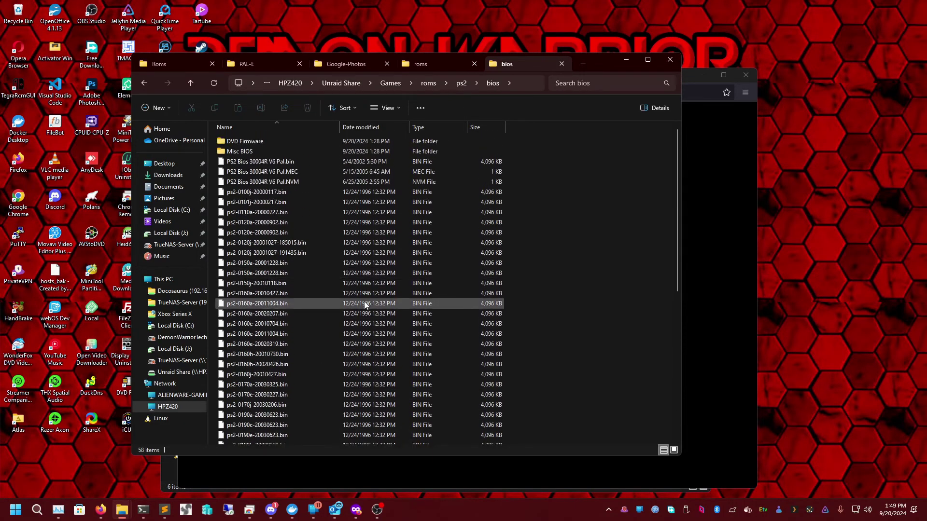
scroll(363, 303, down, 2)
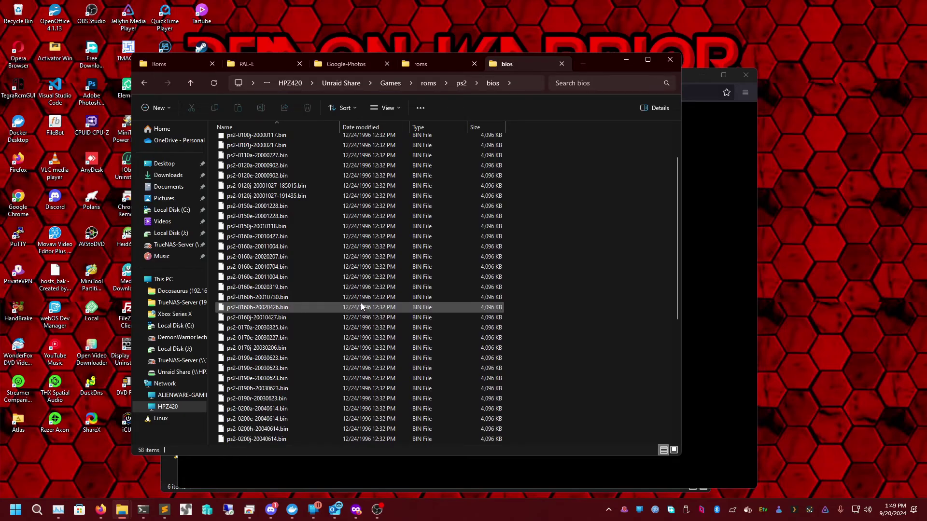
scroll(404, 314, down, 5)
scroll(388, 314, up, 3)
scroll(386, 232, up, 5)
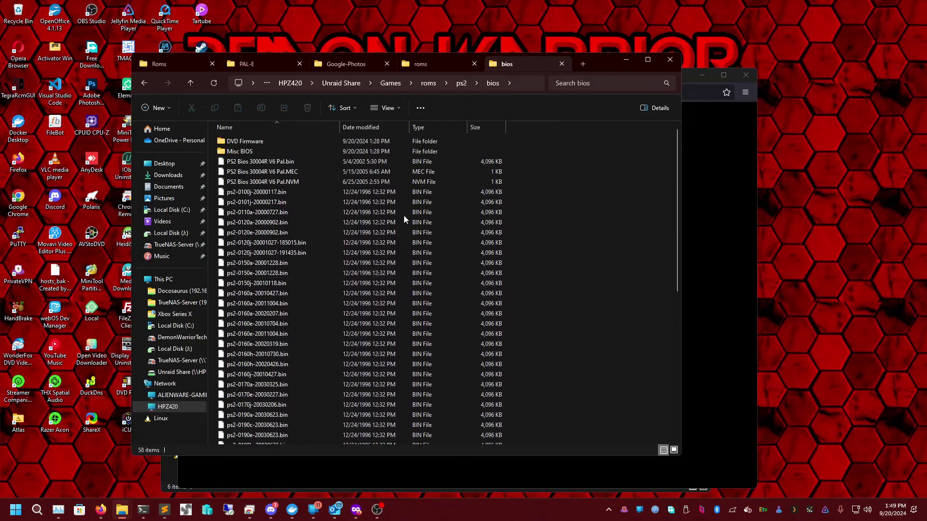
click(460, 83)
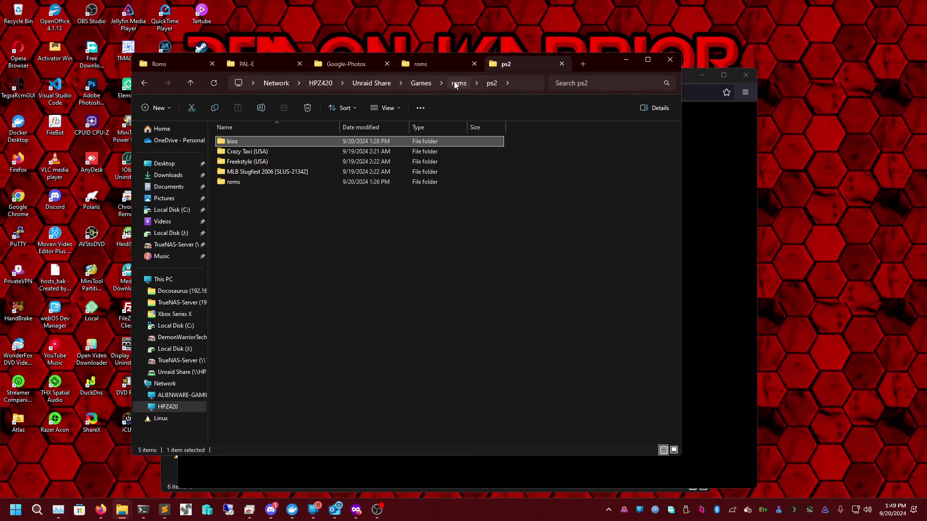
click(456, 83)
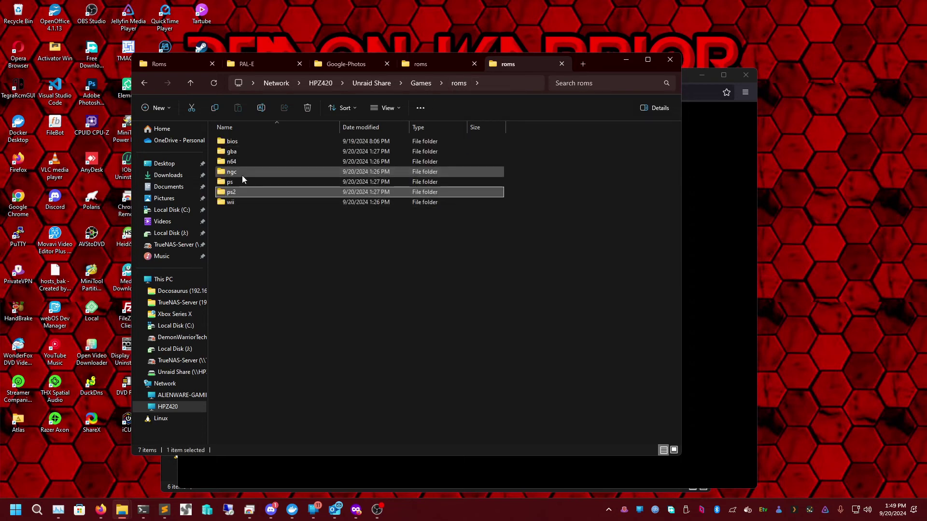
click(100, 510)
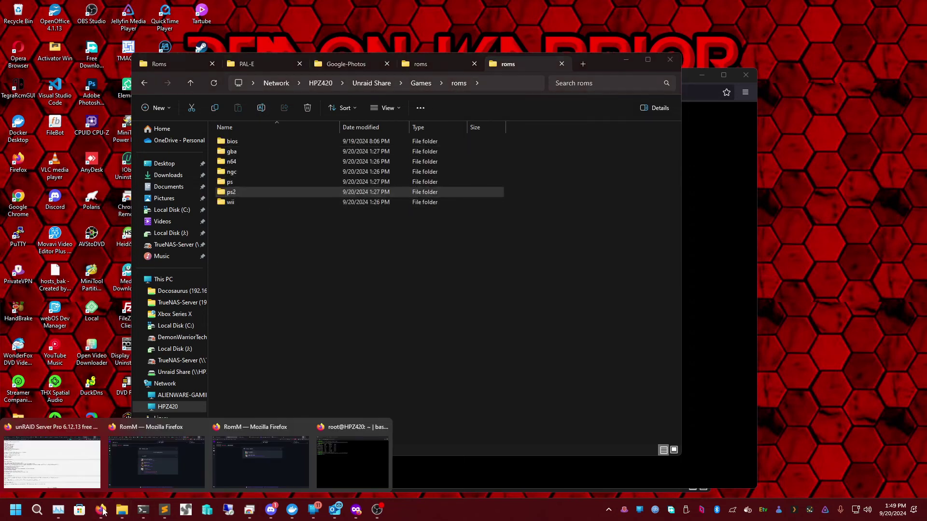
click(386, 362)
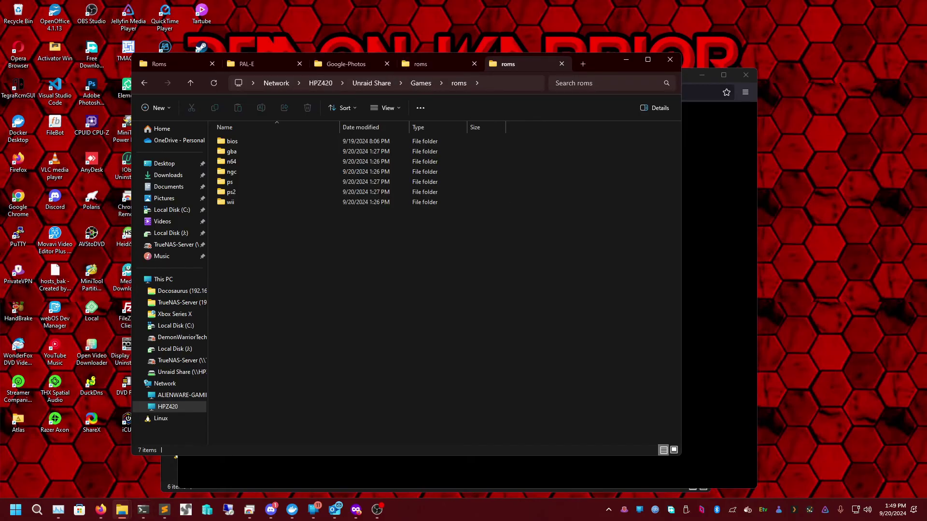
click(100, 510)
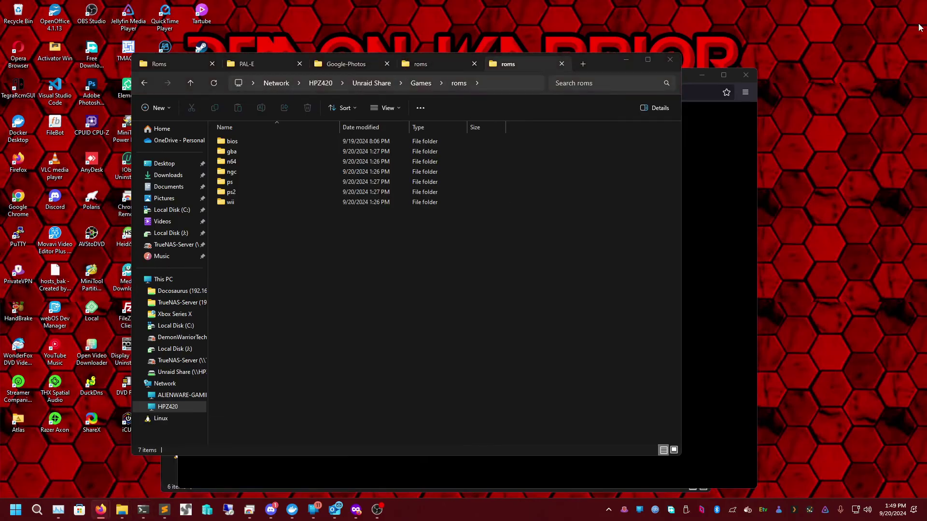
click(96, 515)
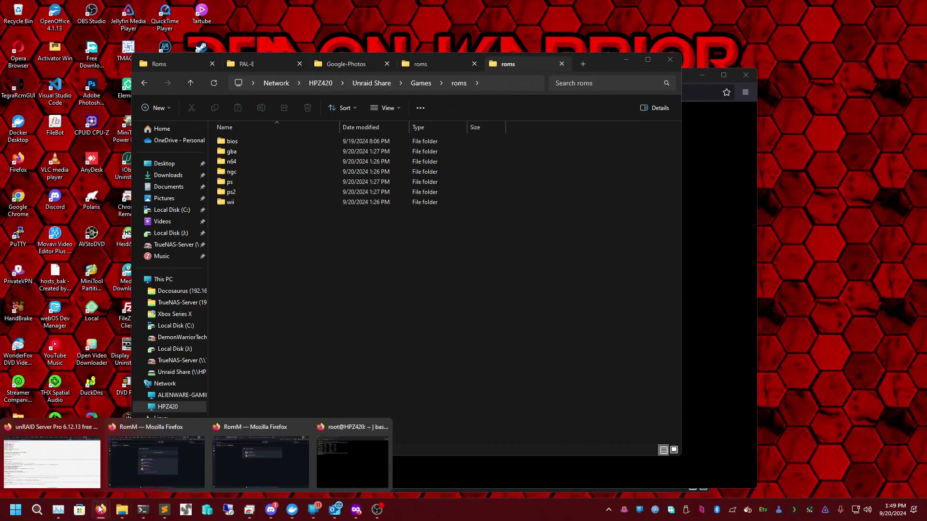
click(404, 435)
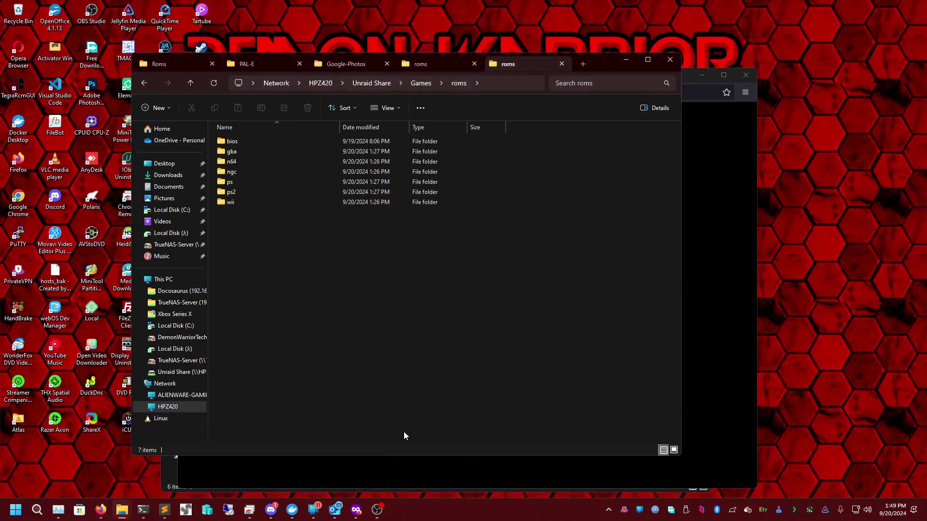
click(101, 510)
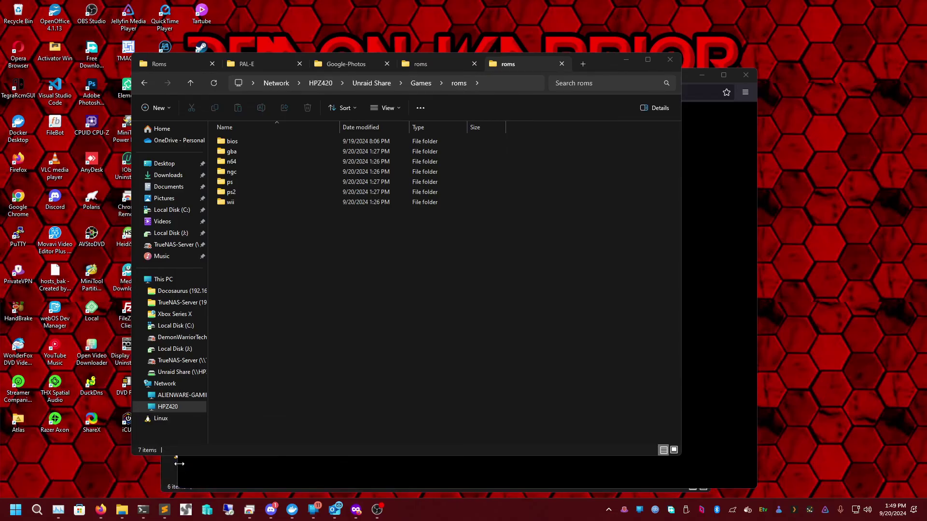
Switch to Firefox, search the web for emulatorjs in a new window, and open the emulatorjs.org home page
mouse_move(101, 512)
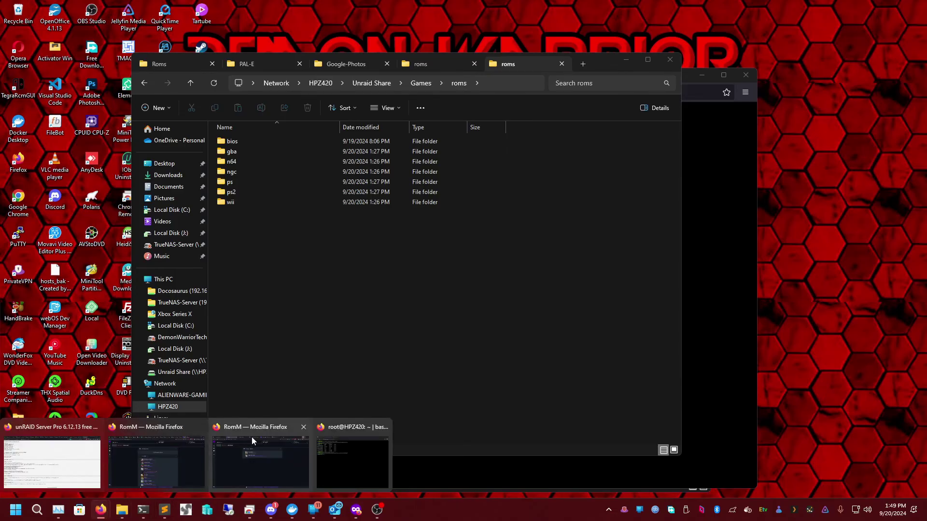
click(214, 451)
click(683, 6)
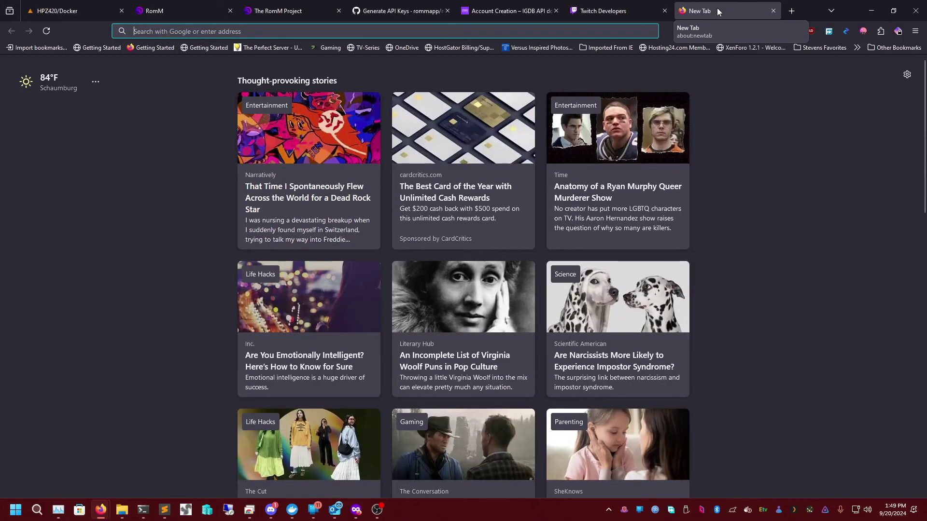
text(emulator)
text(js)
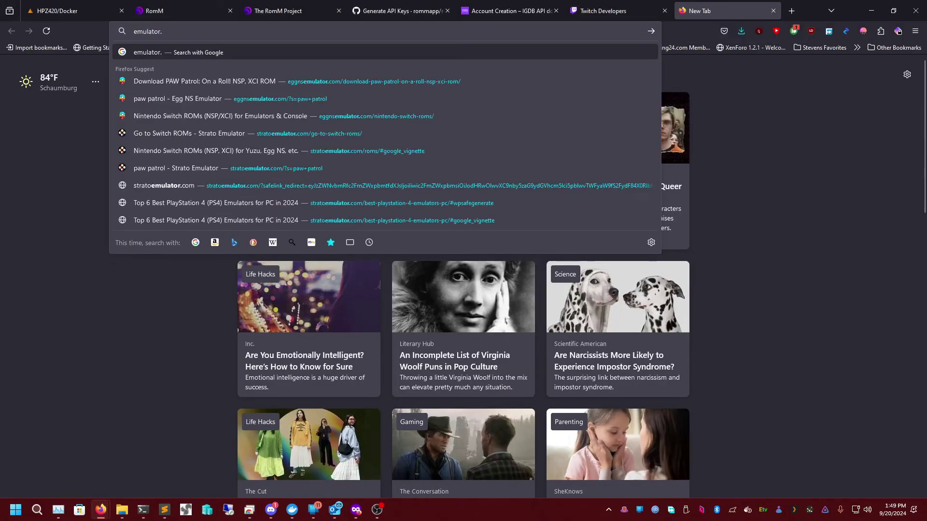
key(shift+Return)
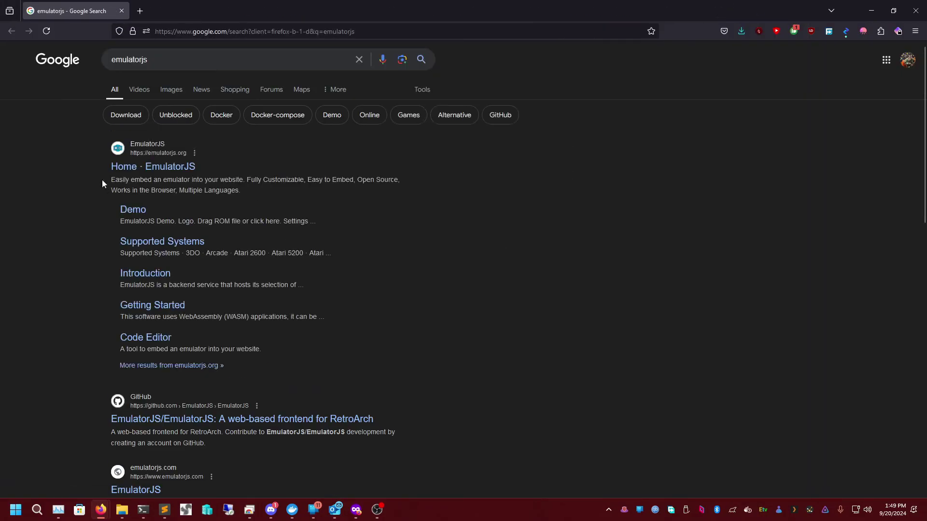
click(145, 172)
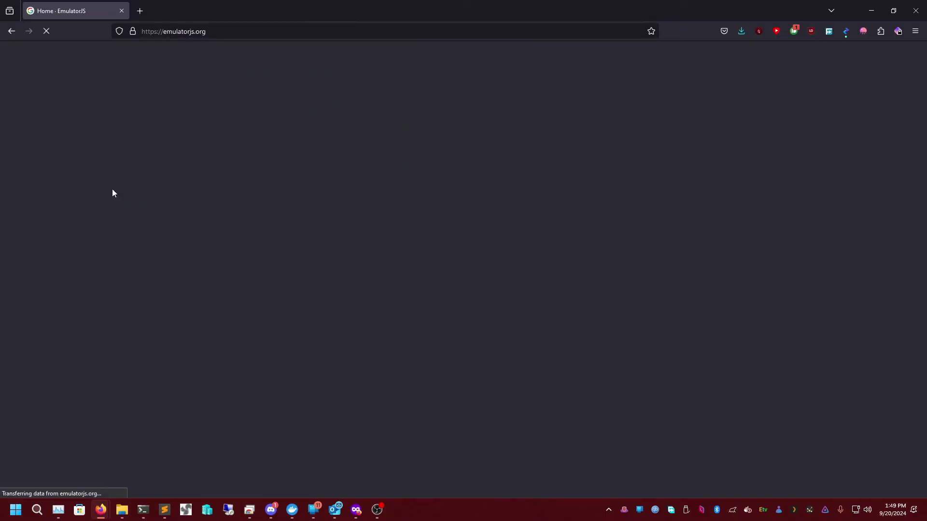
Look over the EmulatorJS home page and read the Introduction page of its documentation
scroll(392, 328, down, 4)
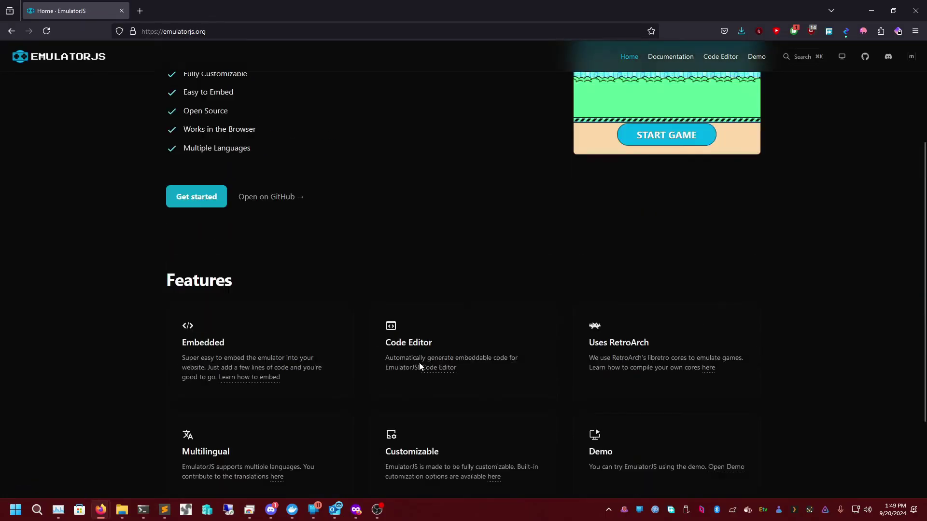
scroll(419, 362, up, 4)
click(670, 60)
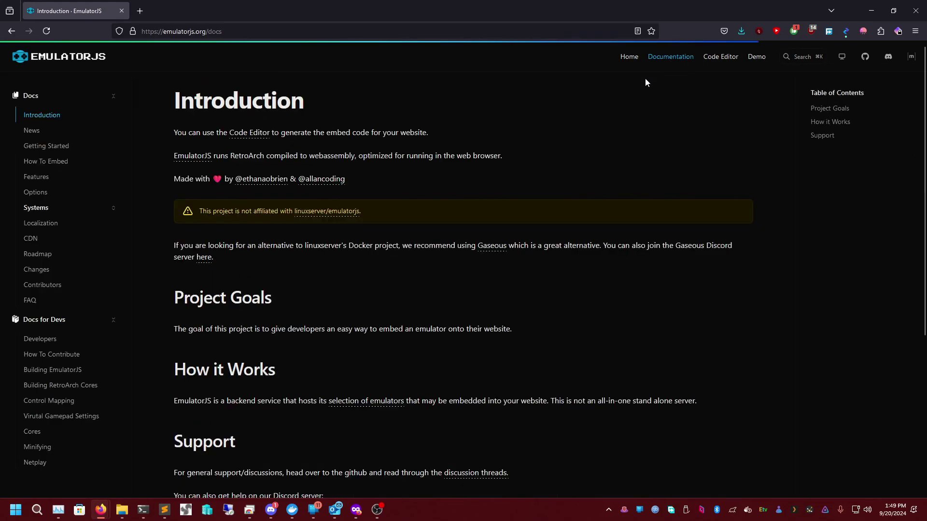
scroll(219, 245, down, 2)
scroll(219, 245, down, 2)
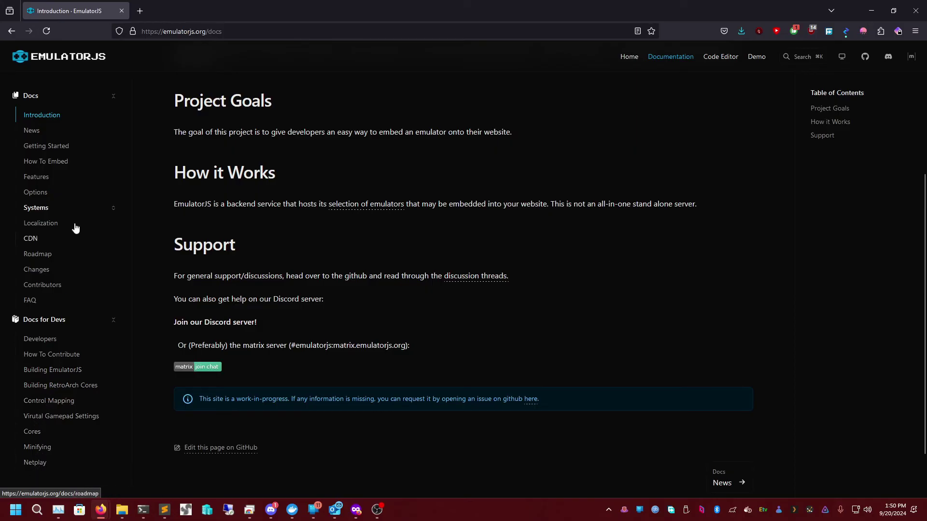
Read through the EmulatorJS Getting Started documentation and minimise its browser window
click(62, 153)
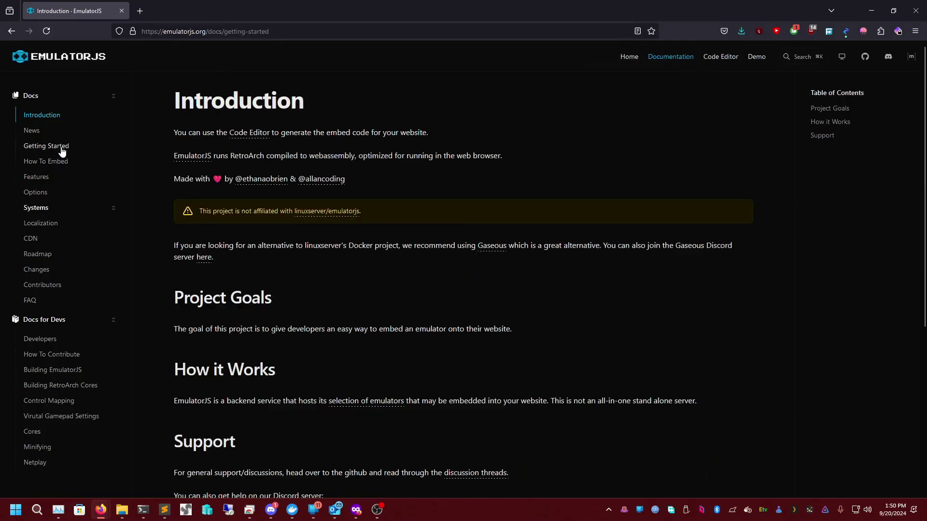
scroll(497, 276, down, 10)
scroll(502, 338, down, 20)
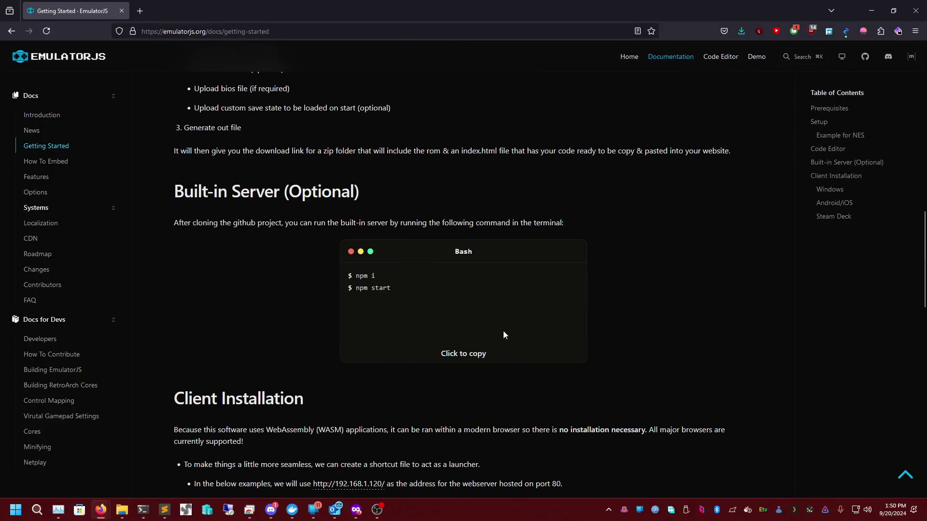
scroll(490, 417, up, 6)
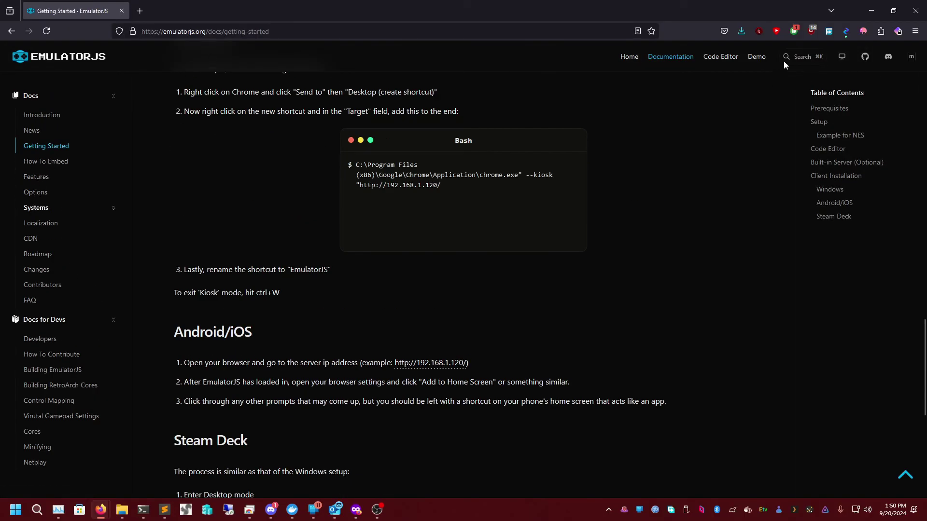
click(871, 10)
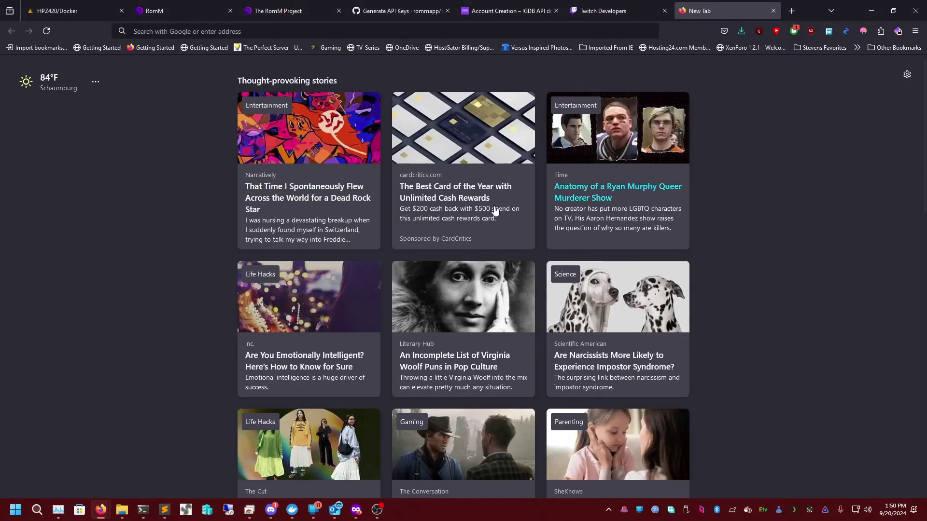
Close the empty new tab and the Twitch Developers tab in the main Firefox window
click(769, 14)
click(654, 10)
click(664, 11)
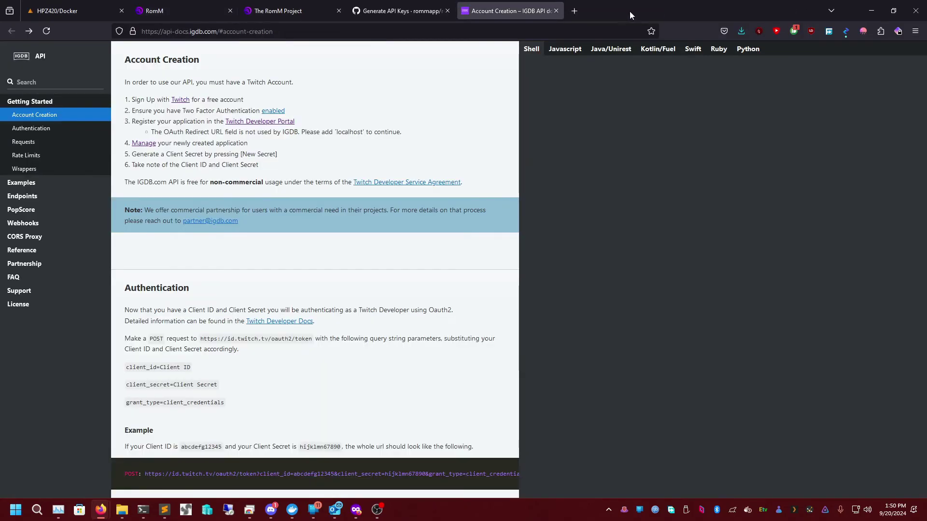
Switch to the RomM page and look over its platform list, collection list and ROM upload dialog, closing the dialog without uploading
click(285, 11)
click(164, 10)
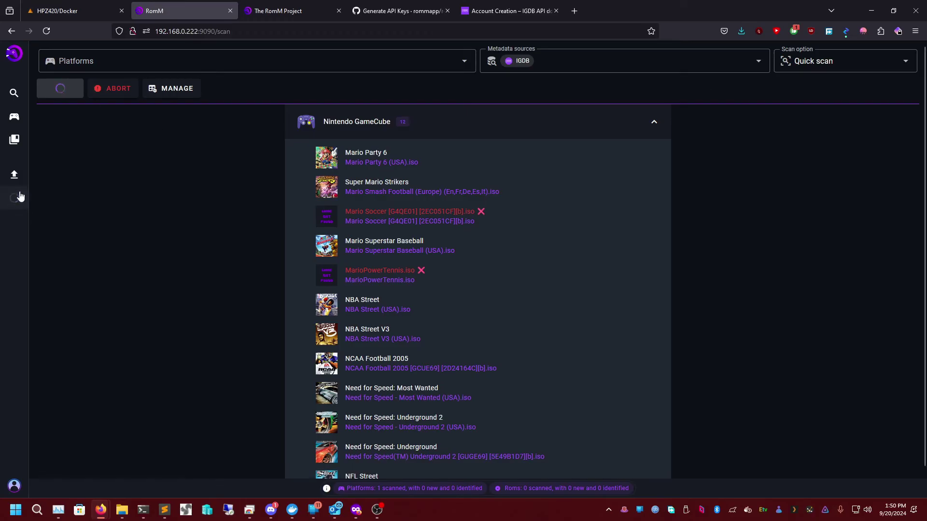
click(14, 174)
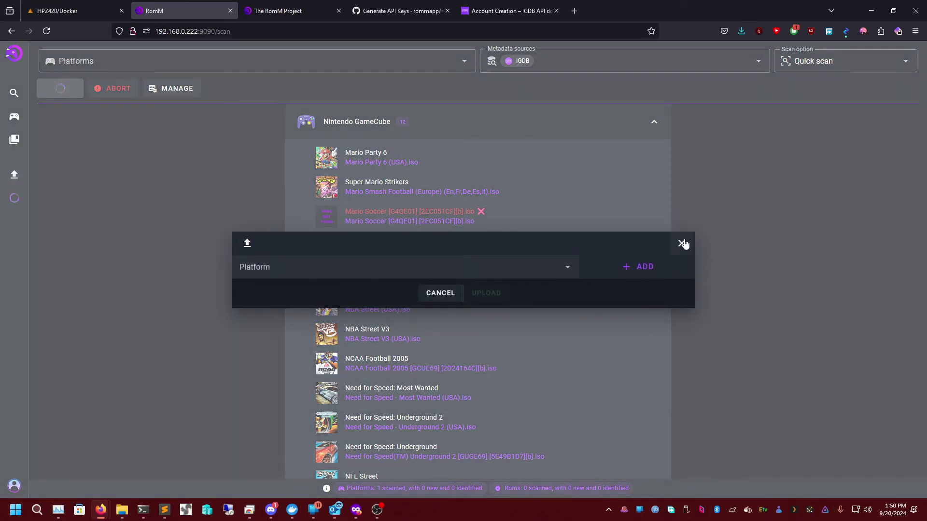
click(681, 244)
click(19, 124)
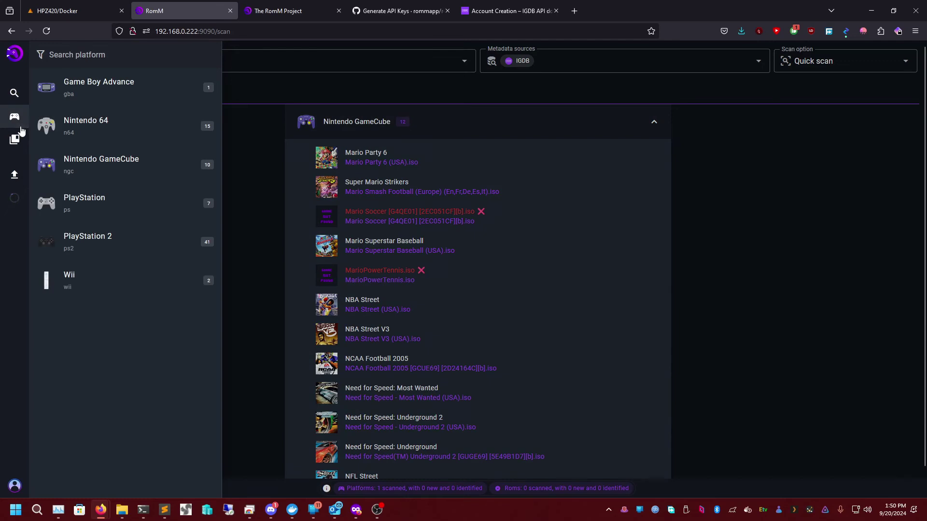
click(15, 145)
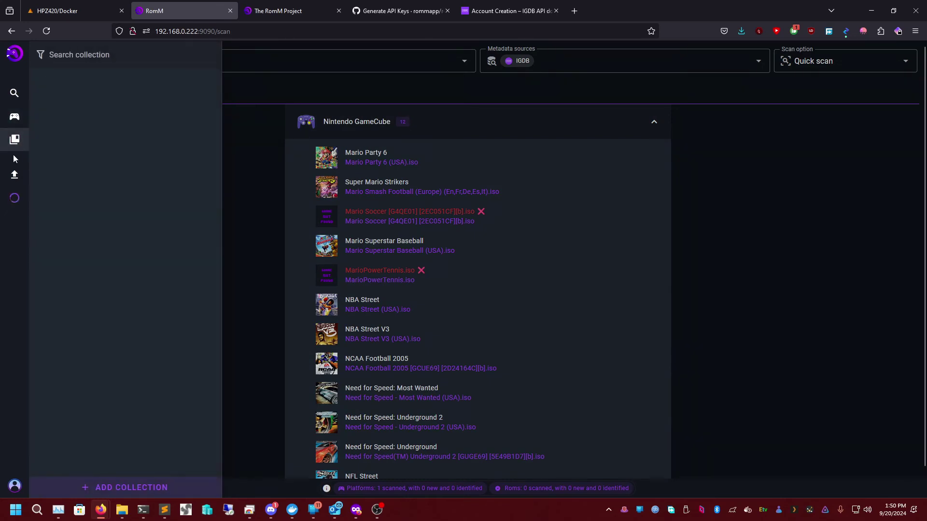
click(15, 175)
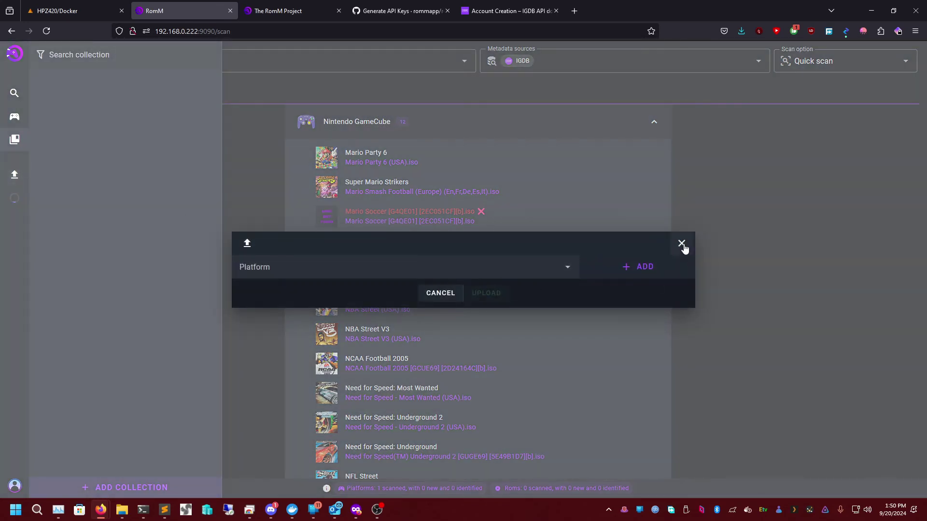
click(682, 244)
Return to the library scan page and review the Nintendo GameCube games listed in the running scan
click(12, 196)
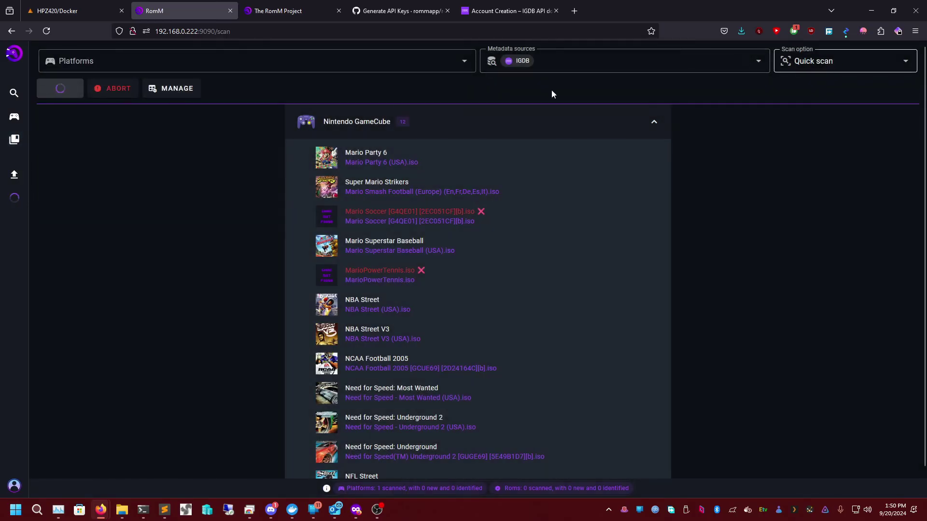
scroll(582, 219, down, 2)
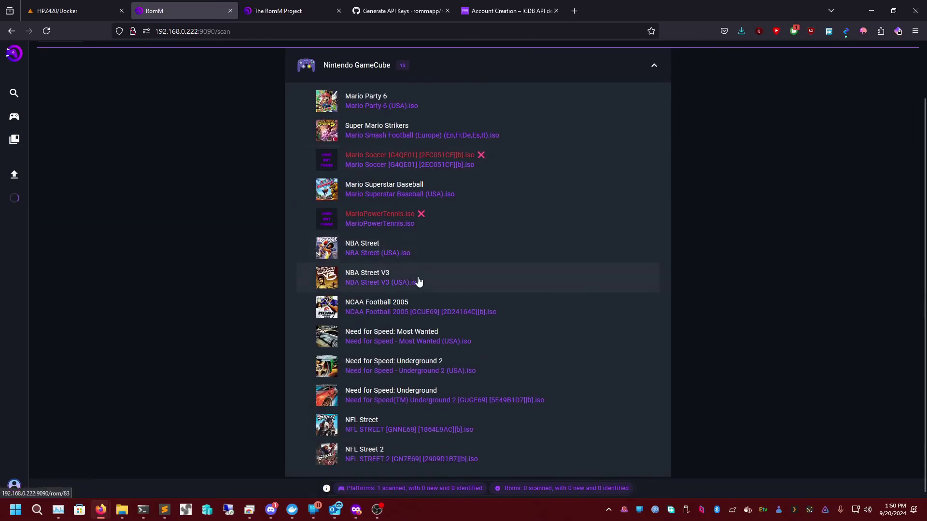
scroll(377, 181, up, 2)
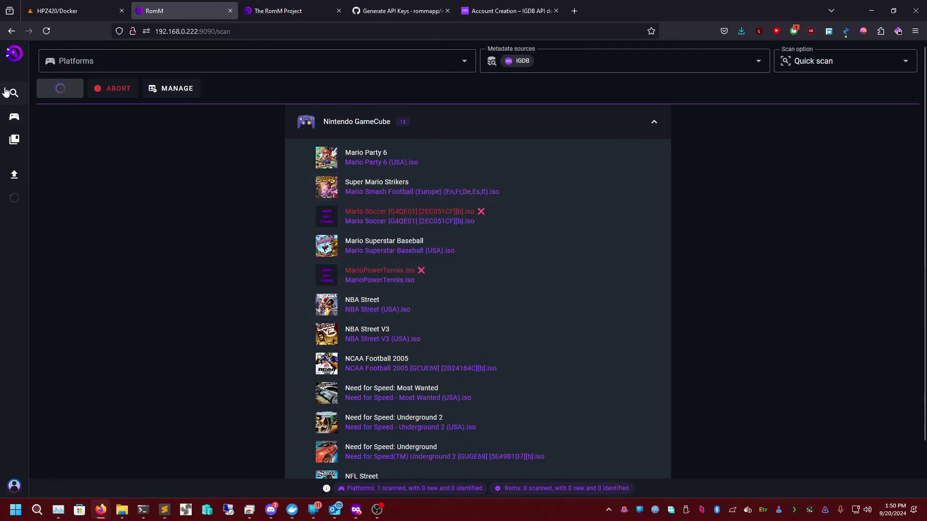
Open NBA Street from the recently added games, check its available versions, and go to its Nintendo GameCube platform page
click(14, 53)
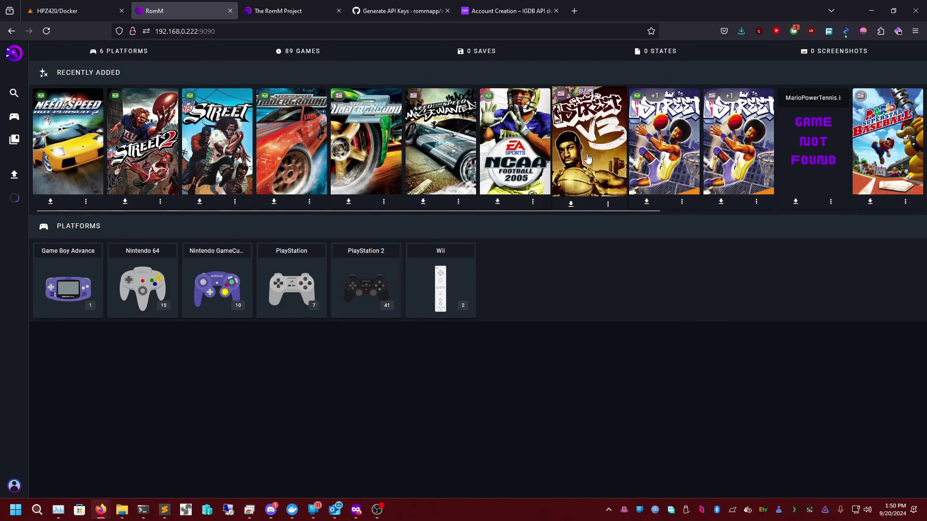
click(651, 142)
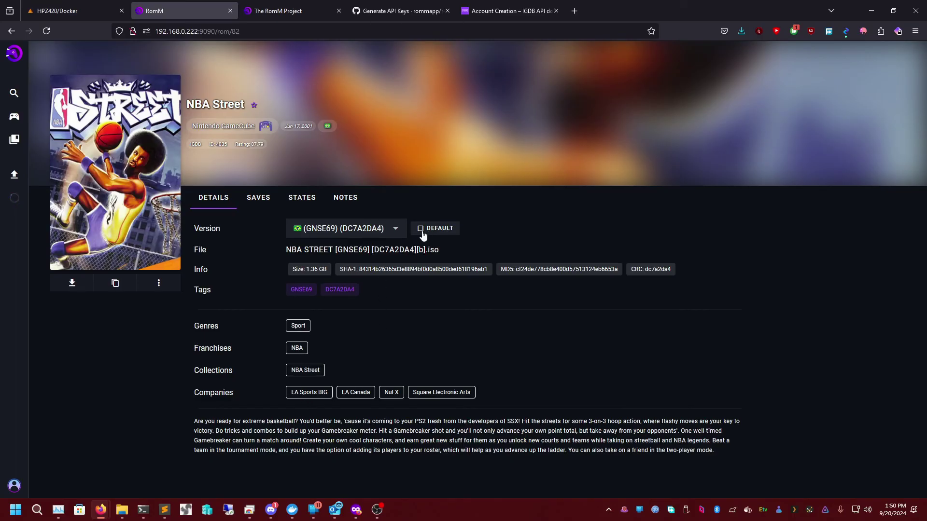
click(376, 235)
click(544, 232)
click(252, 125)
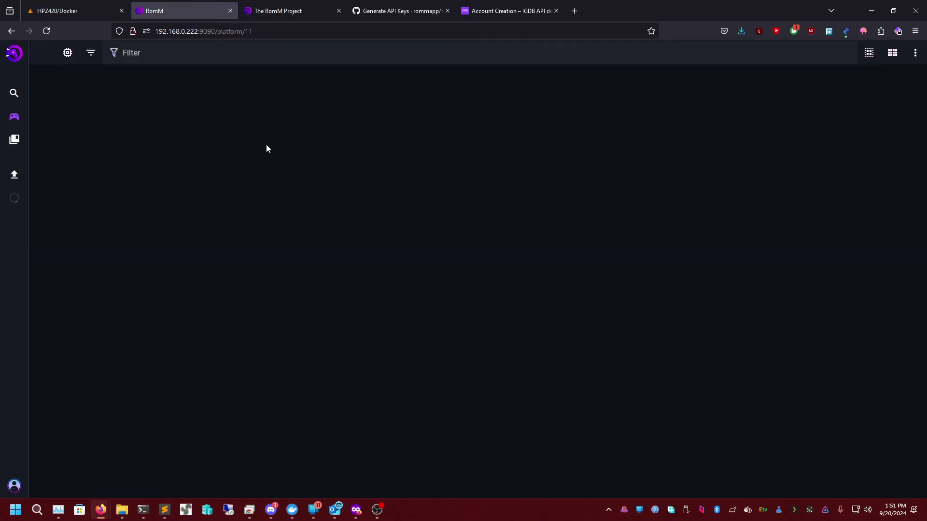